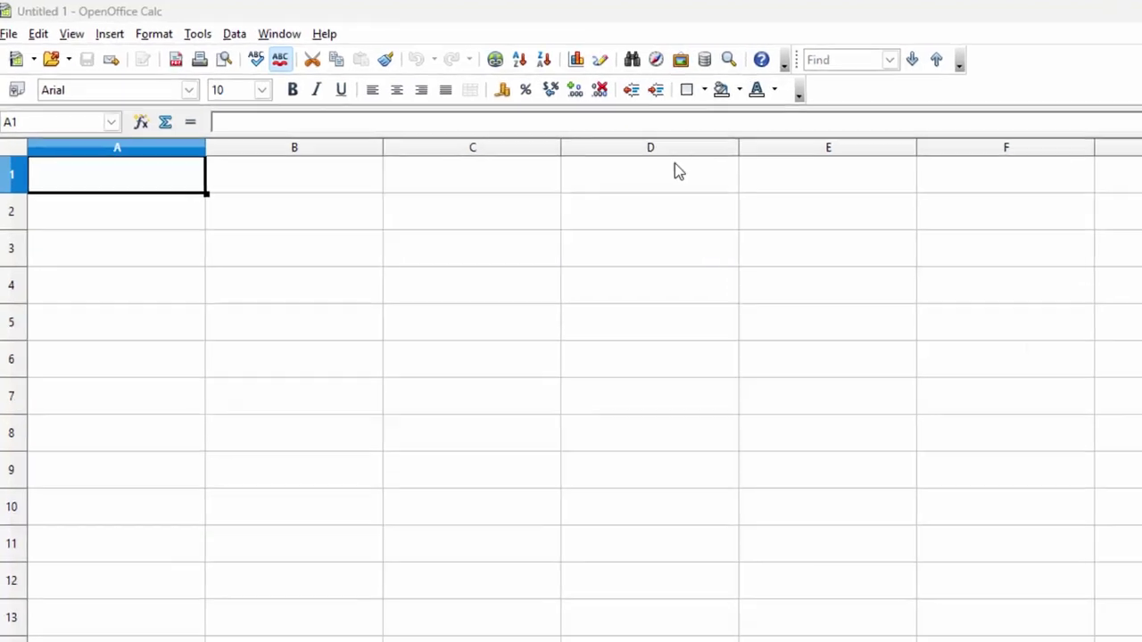
# Select cell C3, then columns A and B and rows 1 to 3 in the Calc sheet.
pyautogui.click(374, 222)
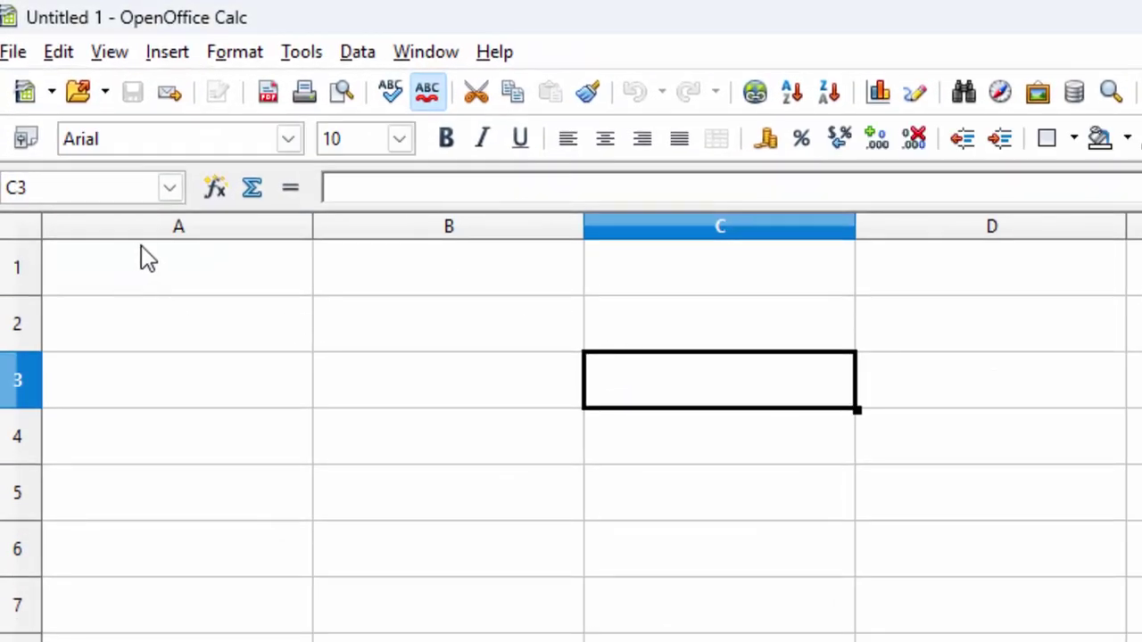
pyautogui.click(176, 227)
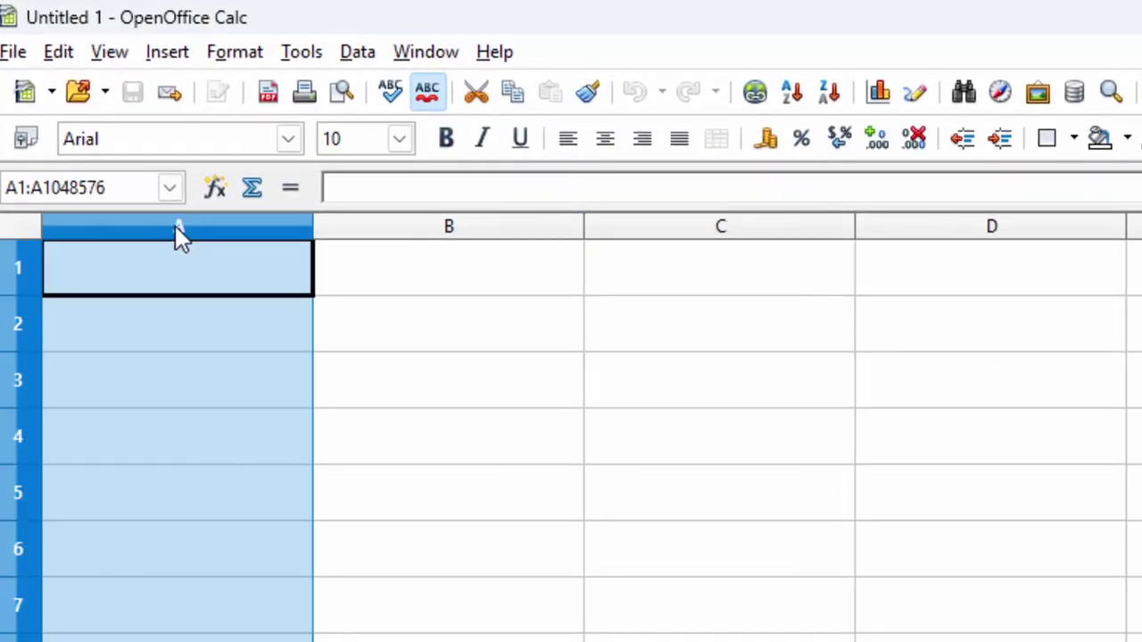
pyautogui.click(3, 278)
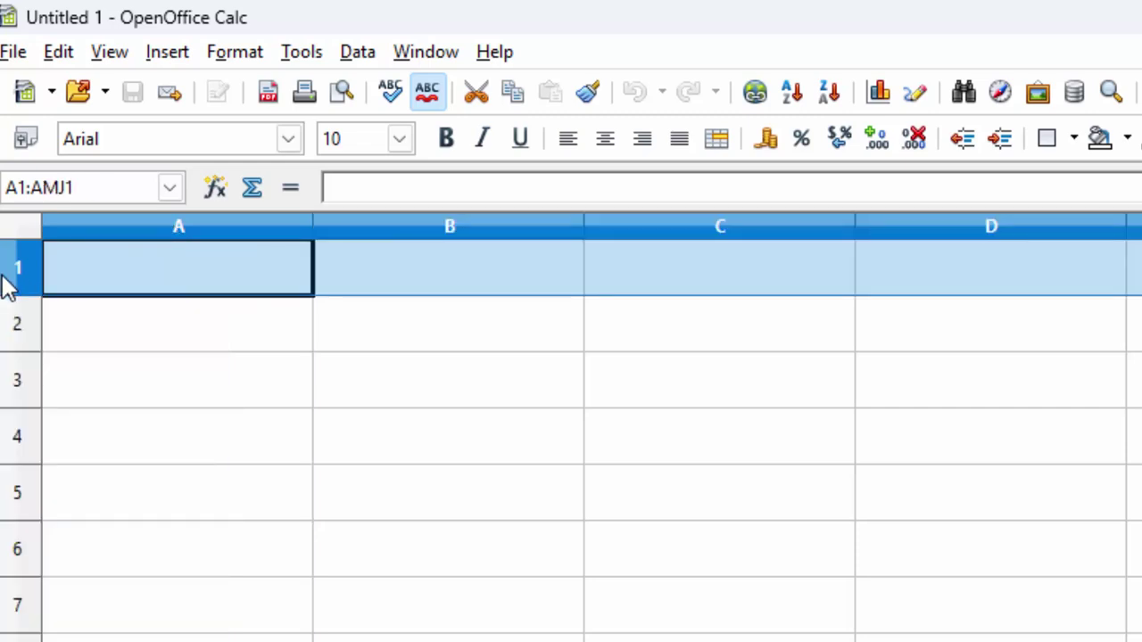
pyautogui.click(18, 330)
pyautogui.click(20, 373)
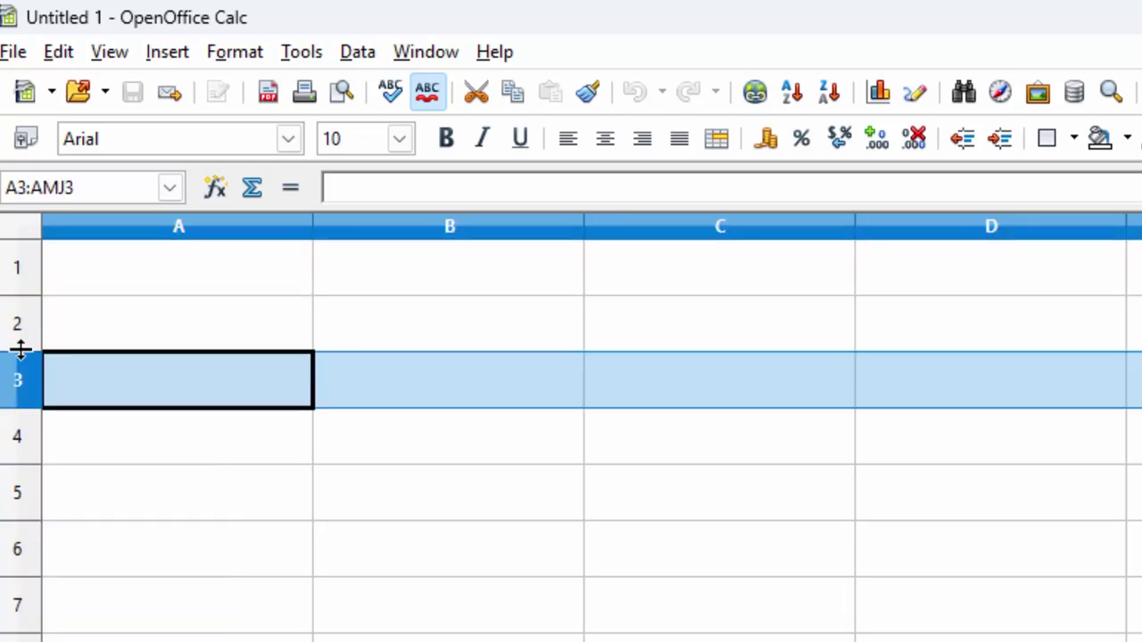
pyautogui.click(125, 230)
pyautogui.click(423, 231)
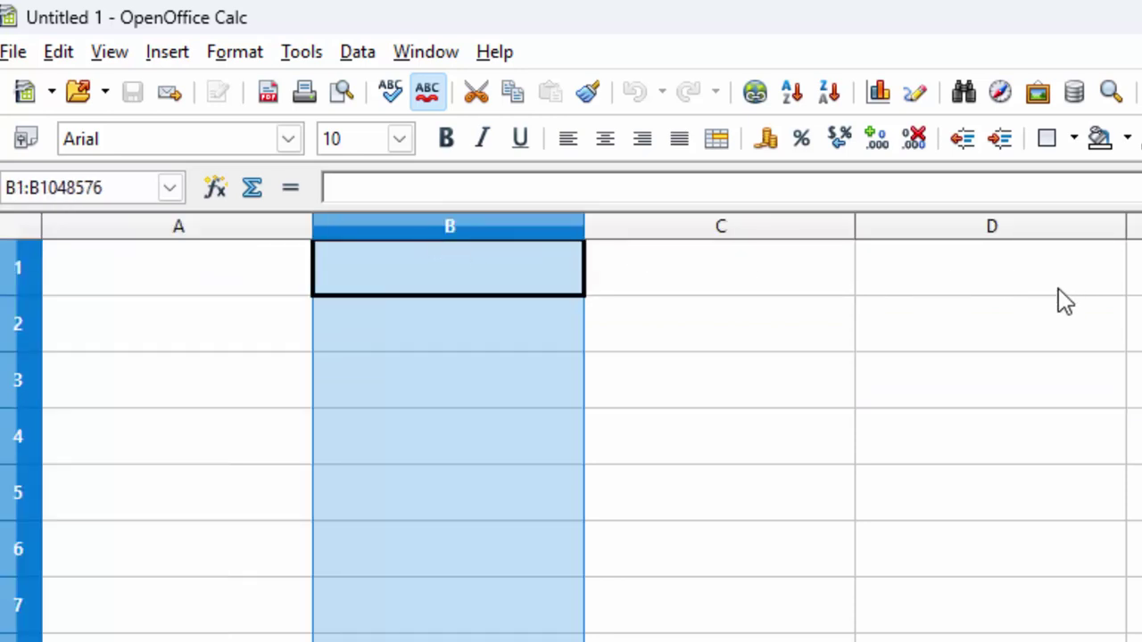
# Enter 5 in C2 and 3 in D2.
pyautogui.click(623, 323)
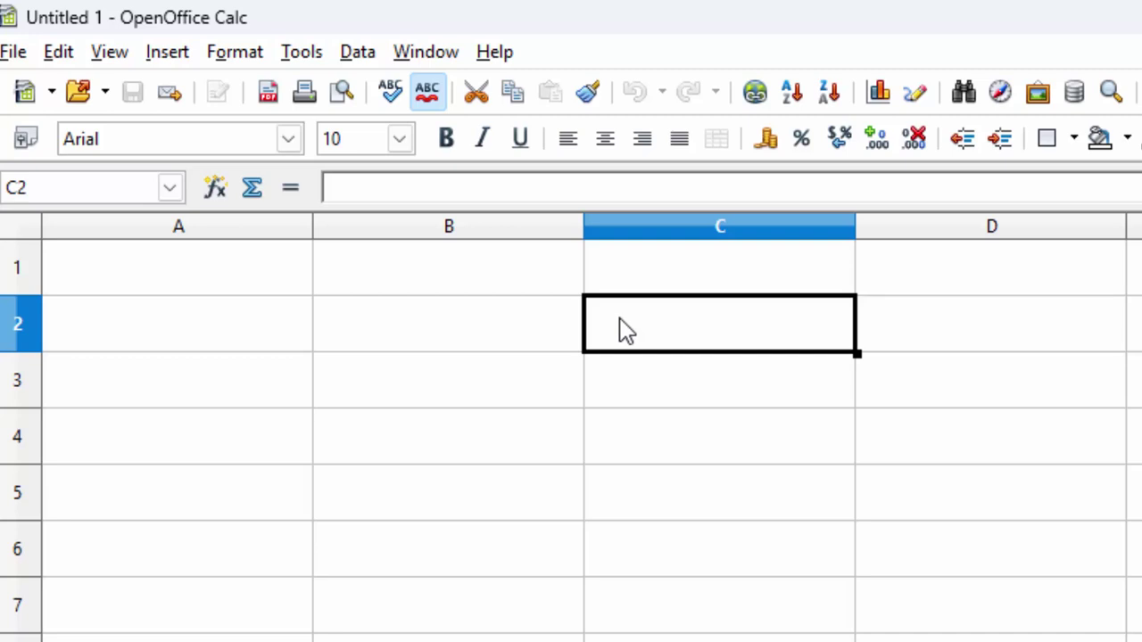
pyautogui.write('5')
pyautogui.press('Tab')
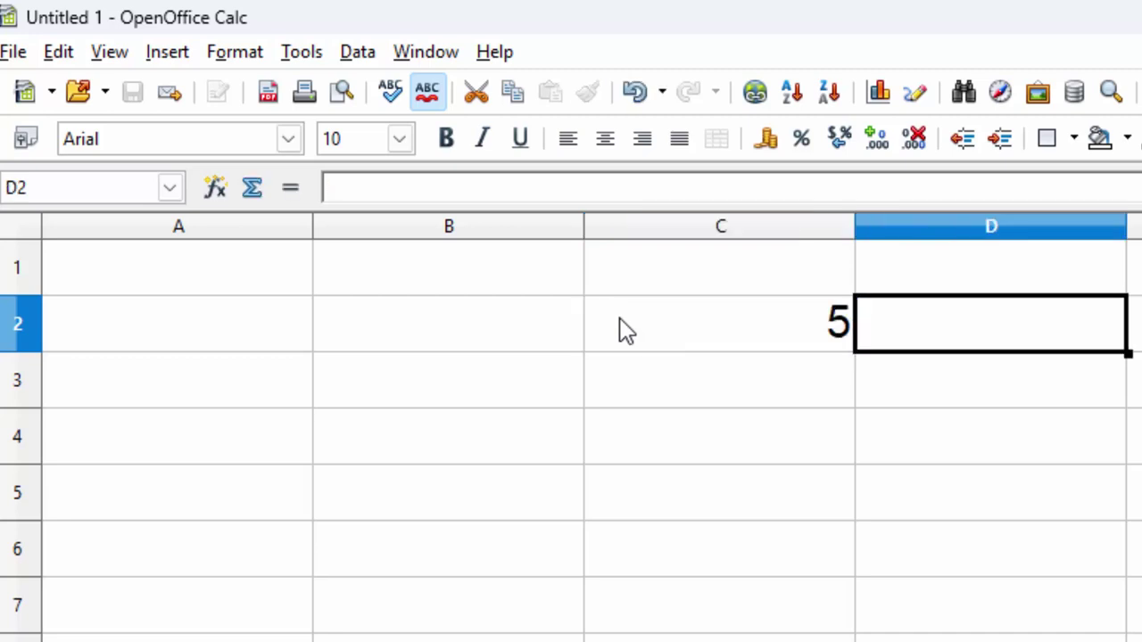
pyautogui.write('3')
pyautogui.press('Return')
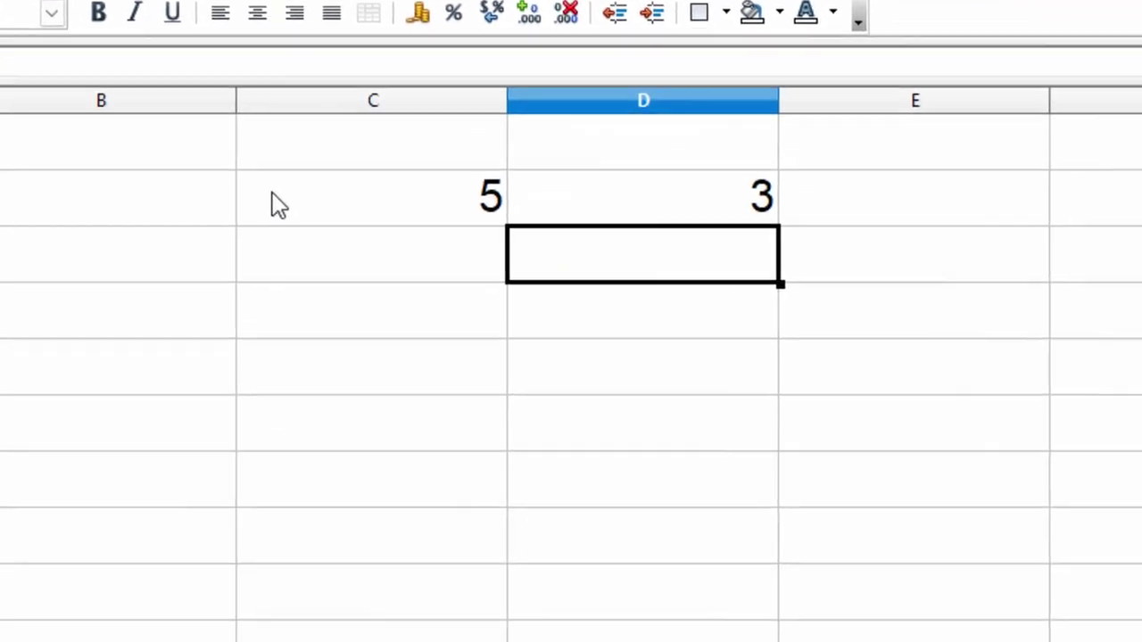
# Enter =MOD(C2,D2) in D3, which shows Err:508.
pyautogui.write('=mod')
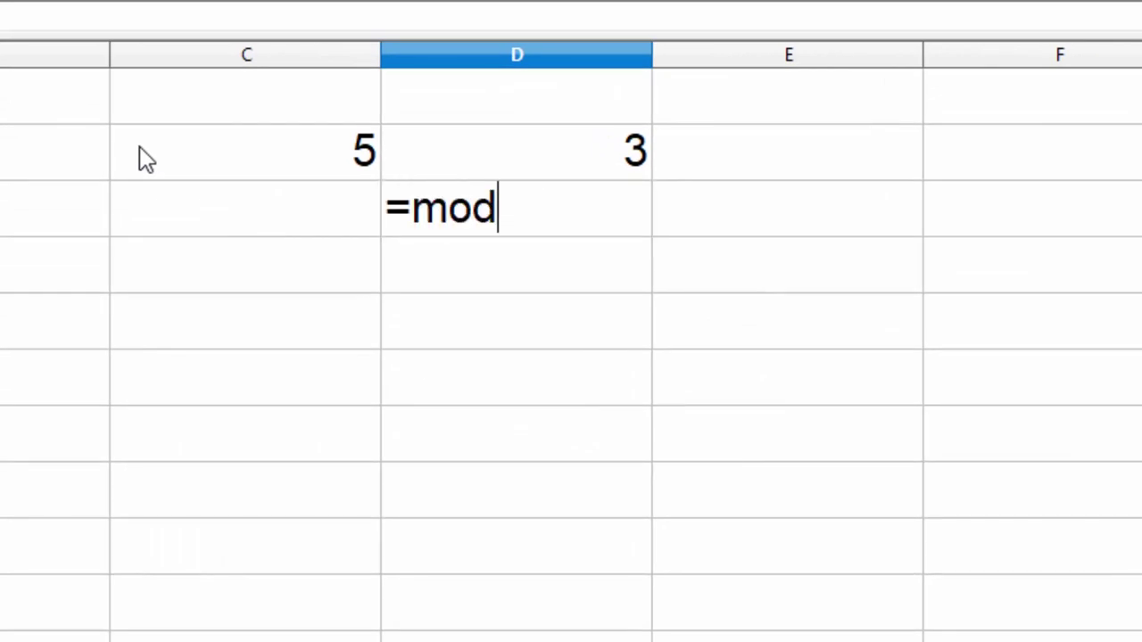
pyautogui.write('(')
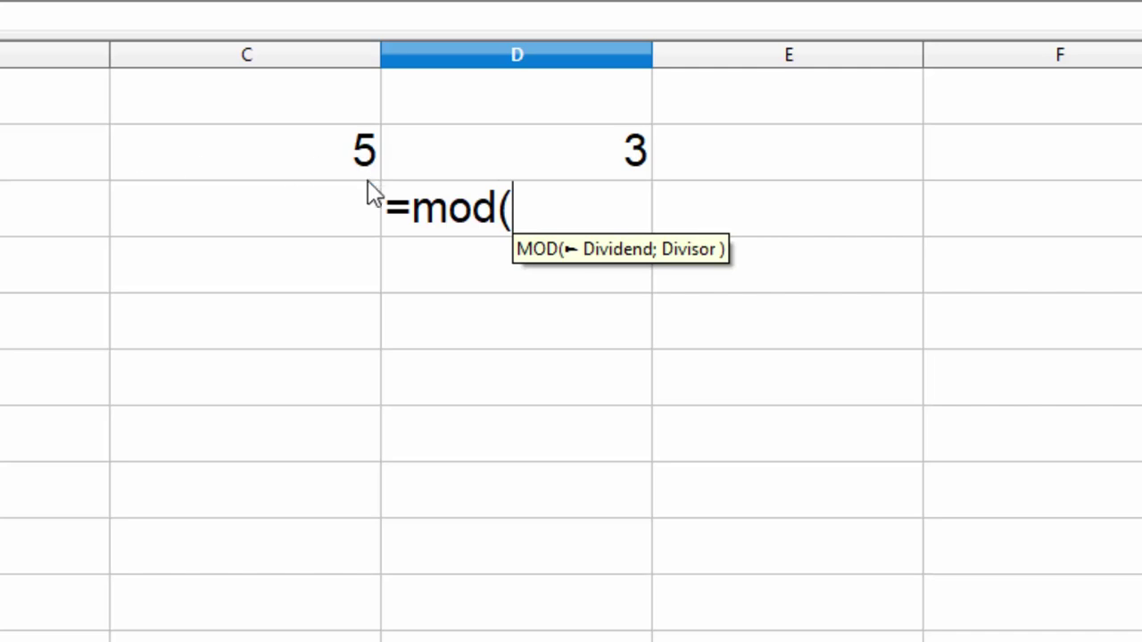
pyautogui.click(339, 152)
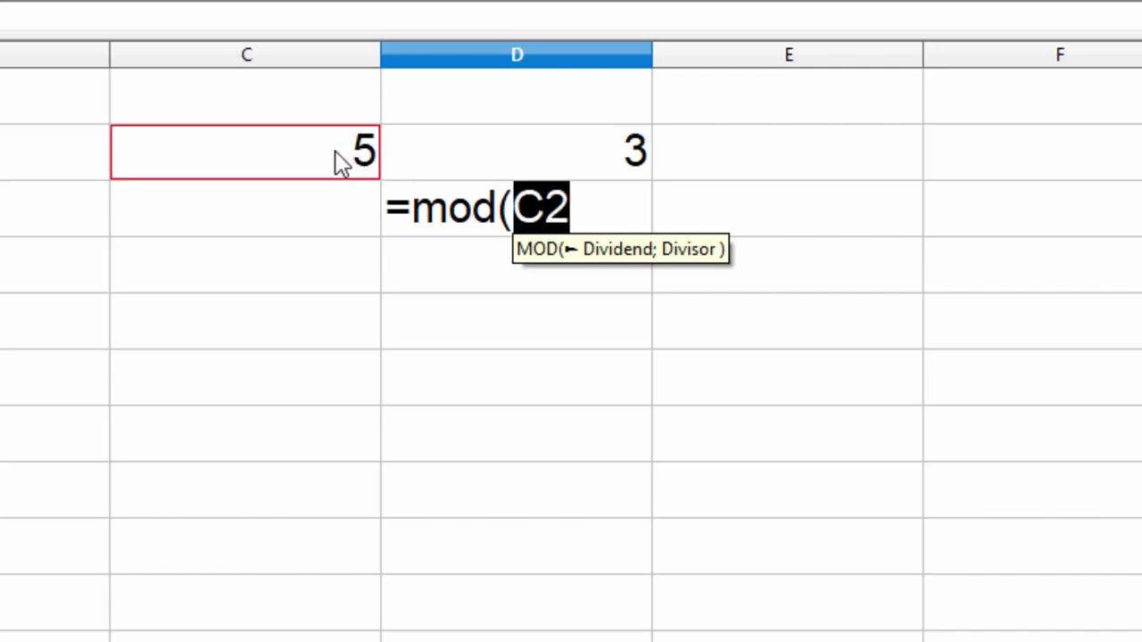
pyautogui.write(',')
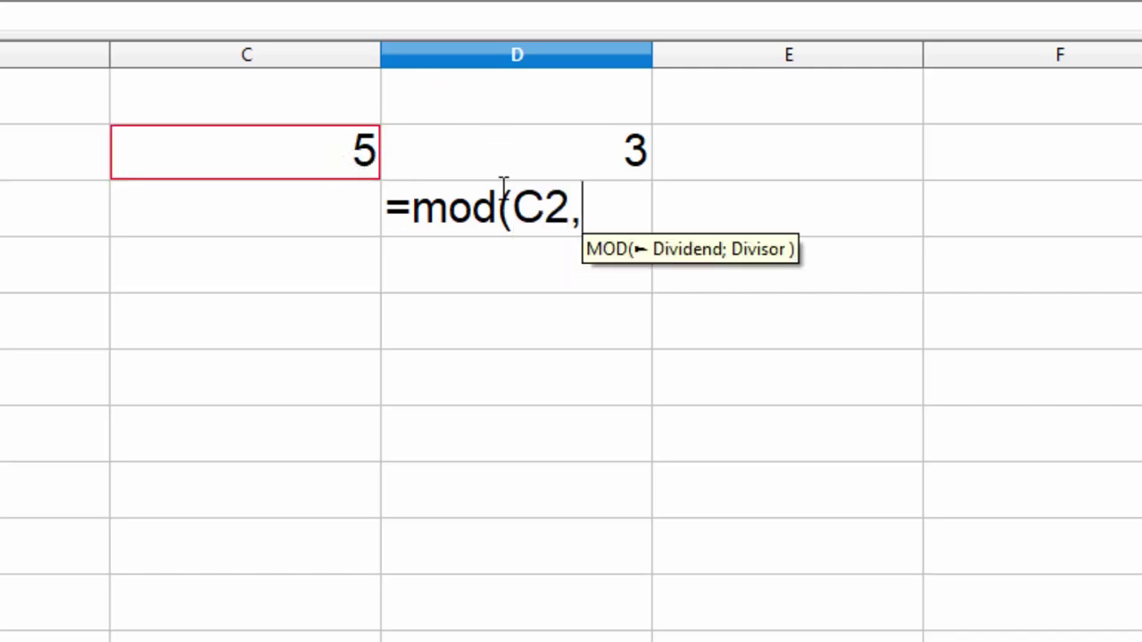
pyautogui.click(527, 147)
pyautogui.write(')')
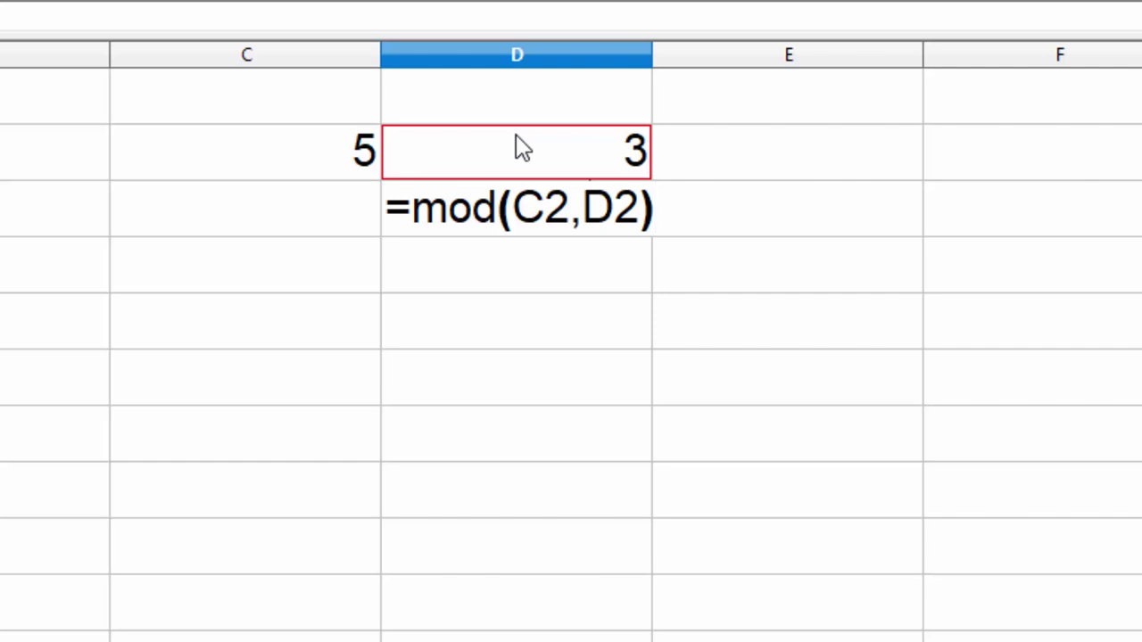
pyautogui.press('Return')
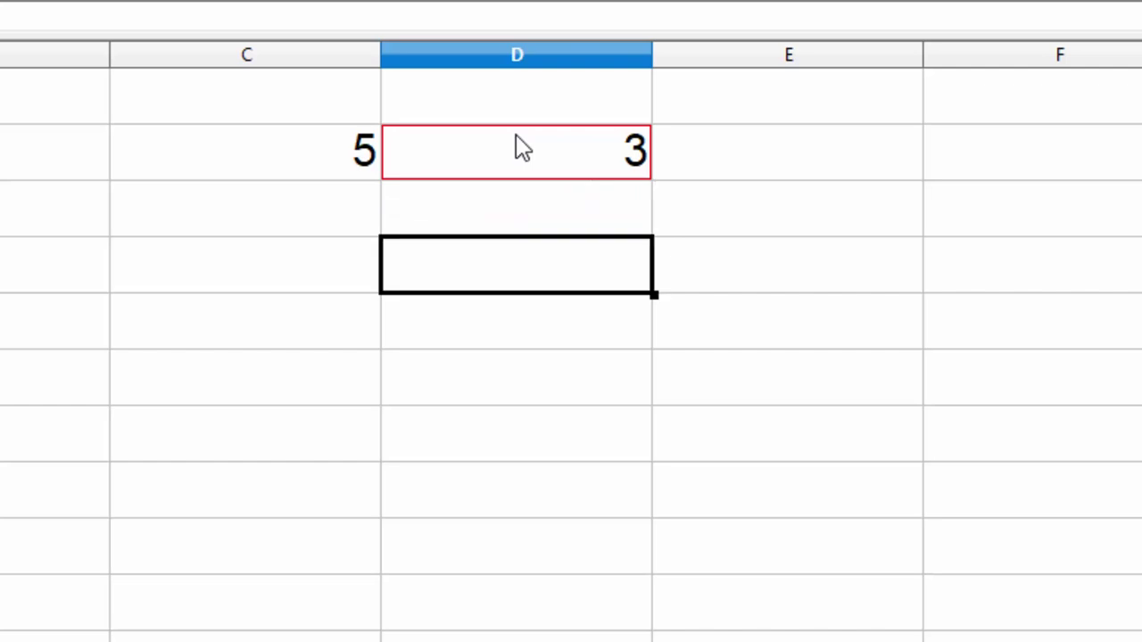
pyautogui.click(584, 232)
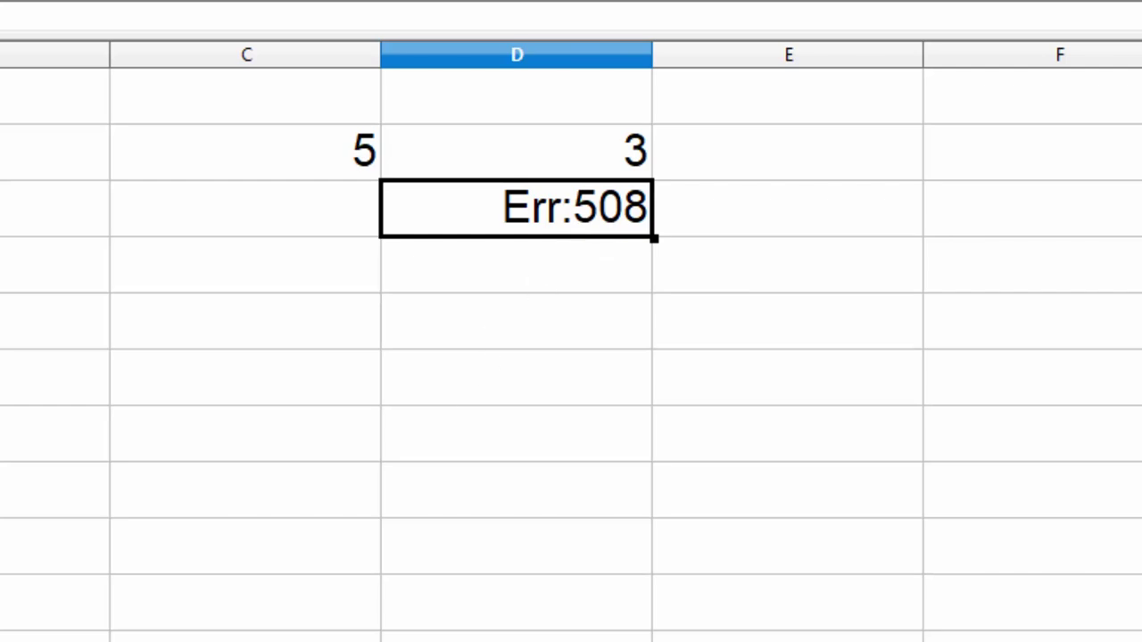
# Launch Microsoft Office Excel 2007 from the Windows search.
pyautogui.press('super')
pyautogui.write('ex')
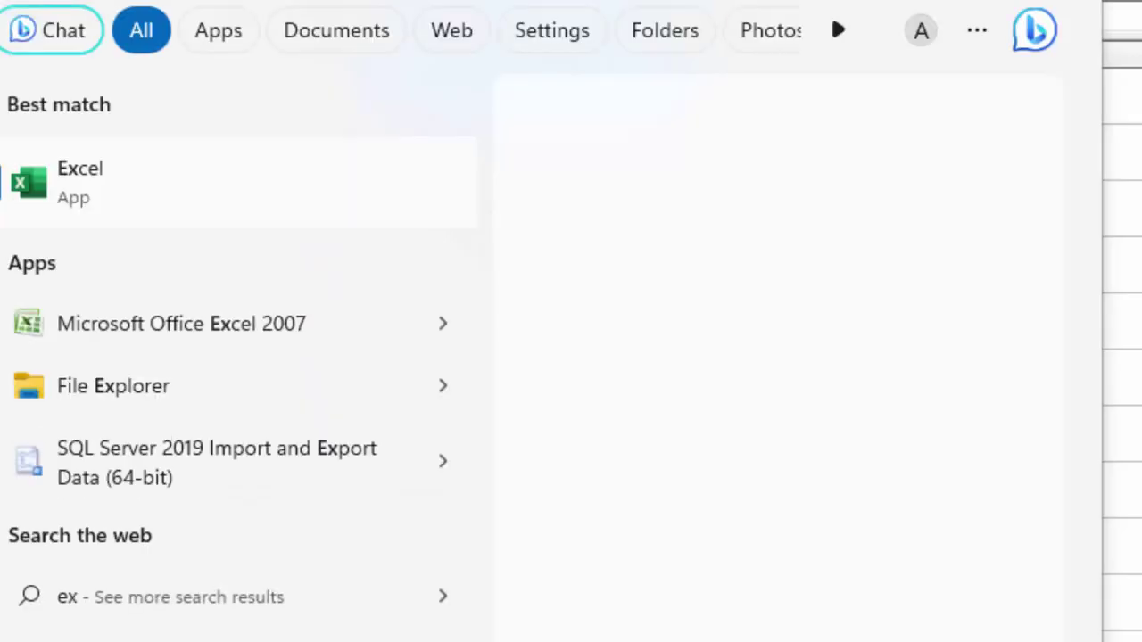
pyautogui.write('cel')
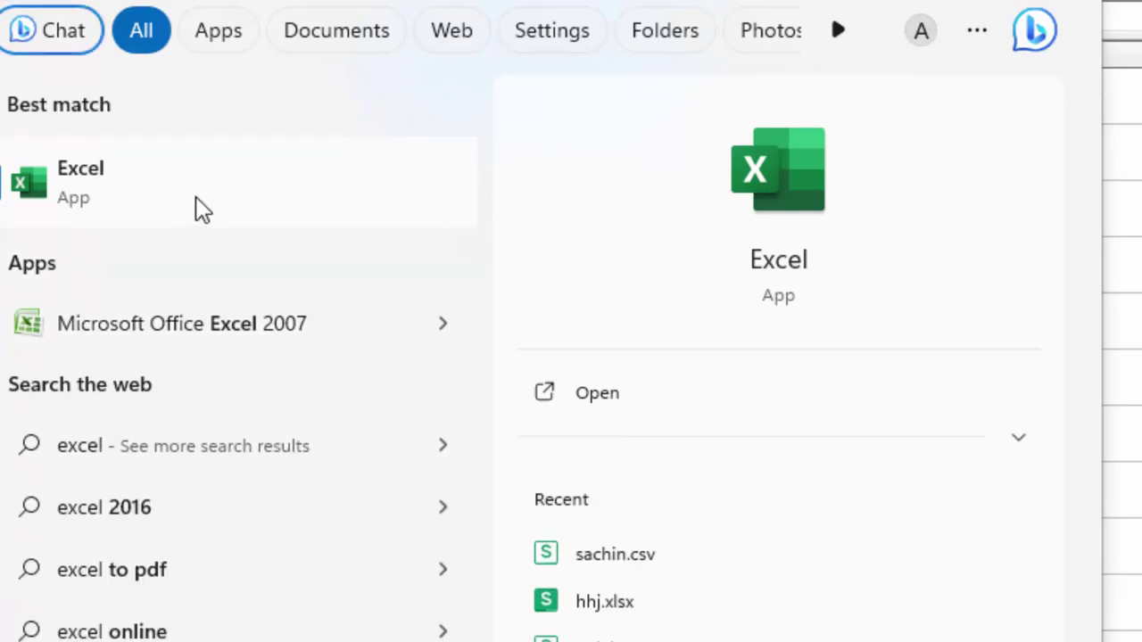
pyautogui.click(189, 328)
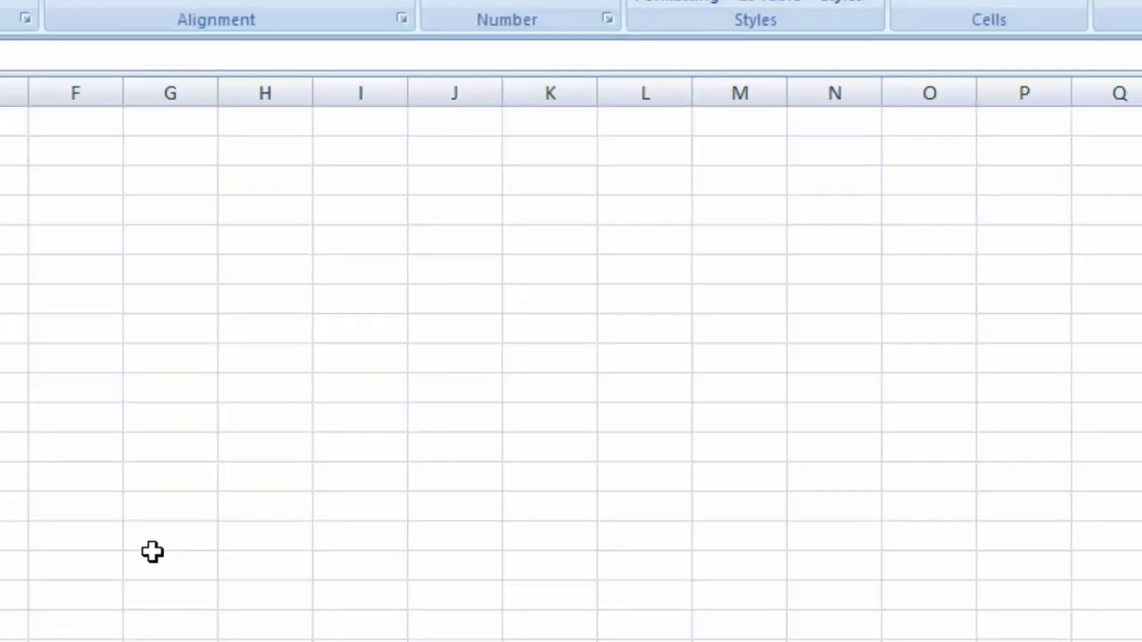
# Enter 5 in C2 and 2 in D2 in Excel.
pyautogui.scroll(2, 65, 513)
pyautogui.scroll(2, 65, 513)
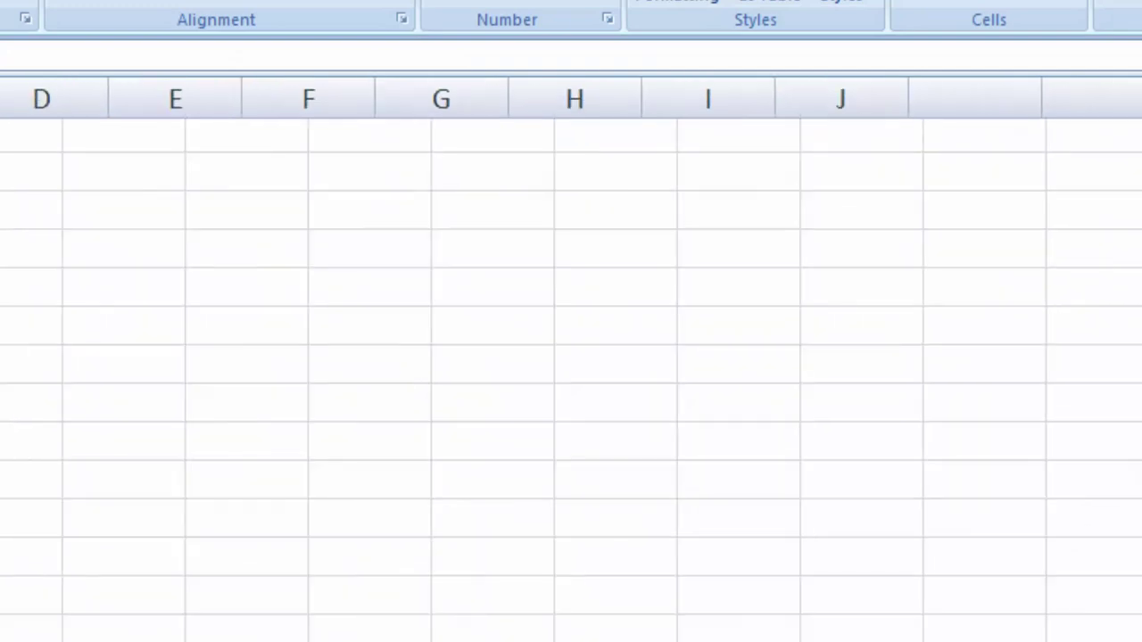
pyautogui.scroll(1, 65, 513)
pyautogui.scroll(1, 65, 513)
pyautogui.click(65, 513)
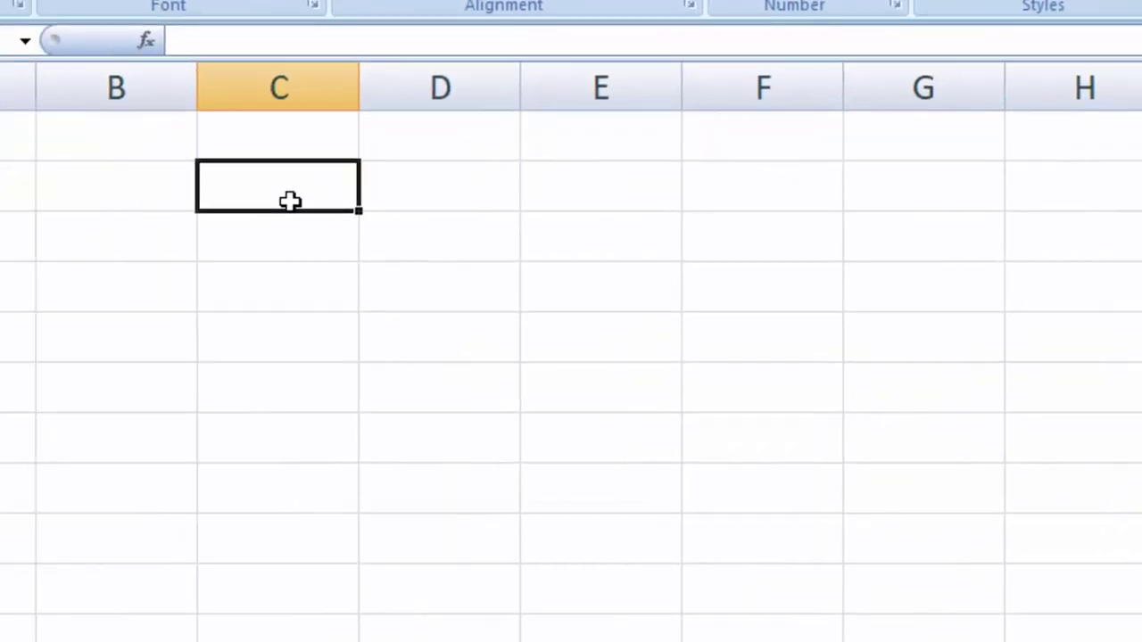
pyautogui.write('5')
pyautogui.press('Tab')
pyautogui.write('2')
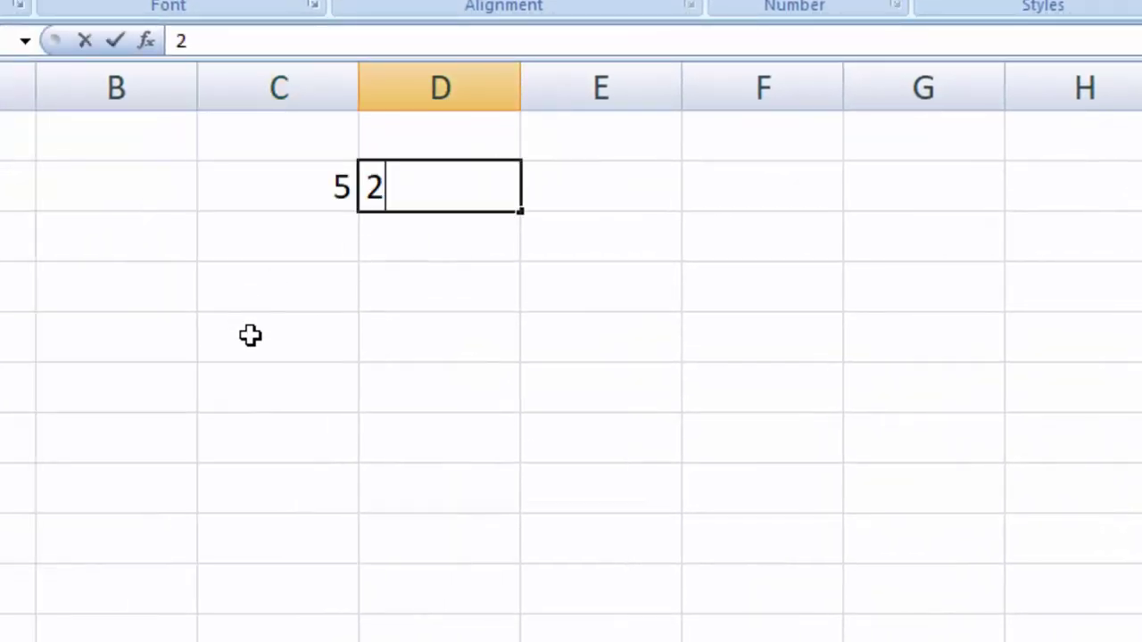
# Enter =MOD(C2,D2) in C3.
pyautogui.click(287, 254)
pyautogui.write('=')
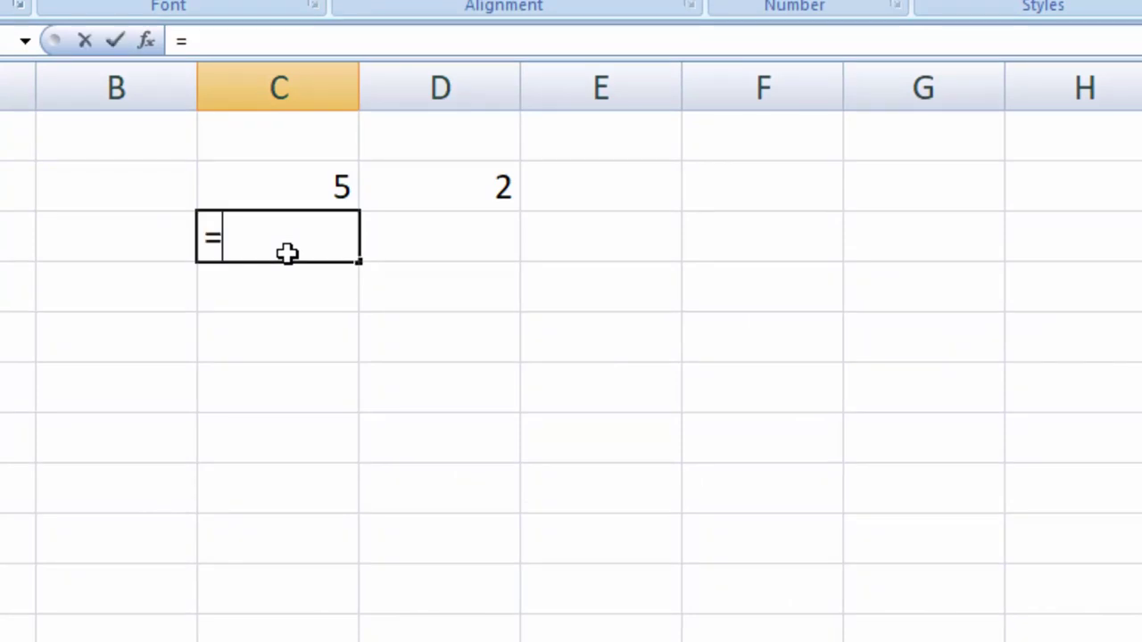
pyautogui.write('mod')
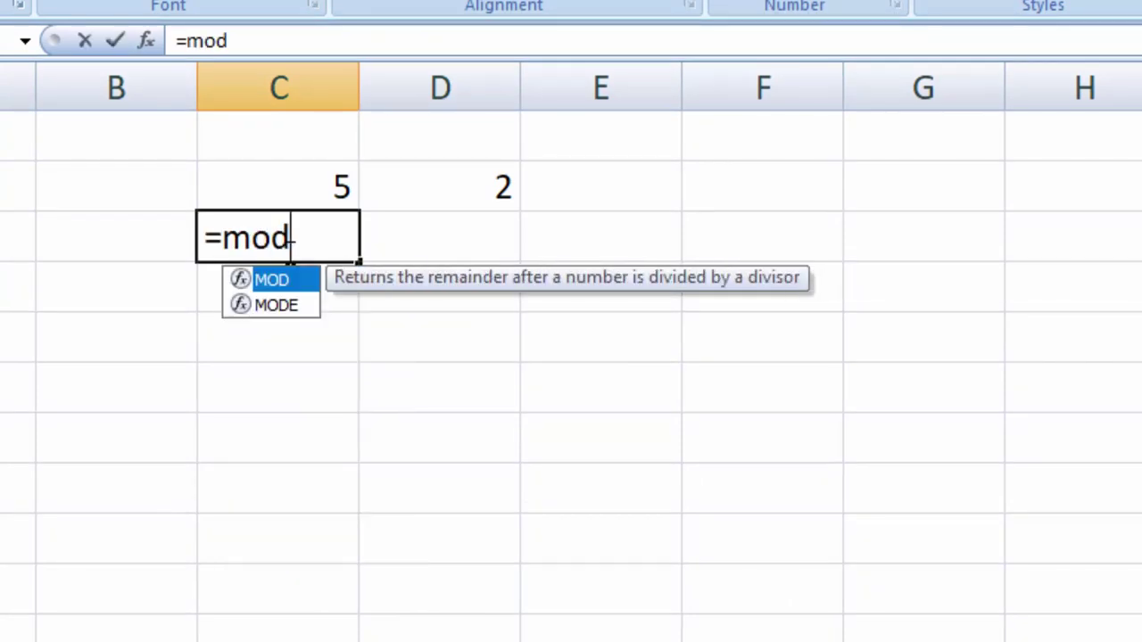
pyautogui.press('Tab')
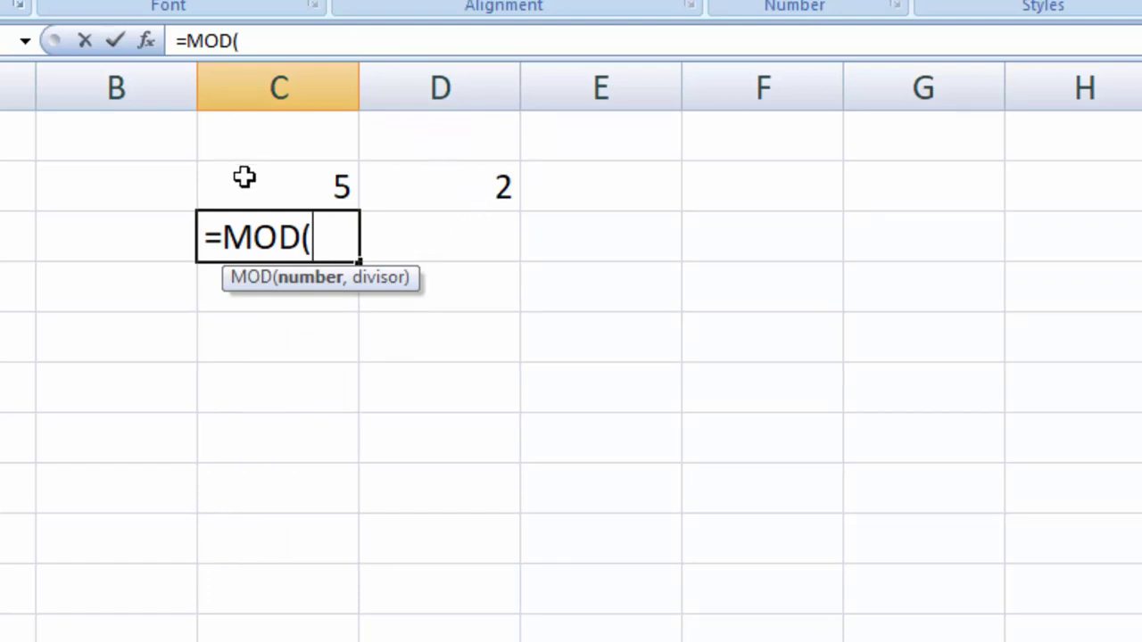
pyautogui.click(301, 177)
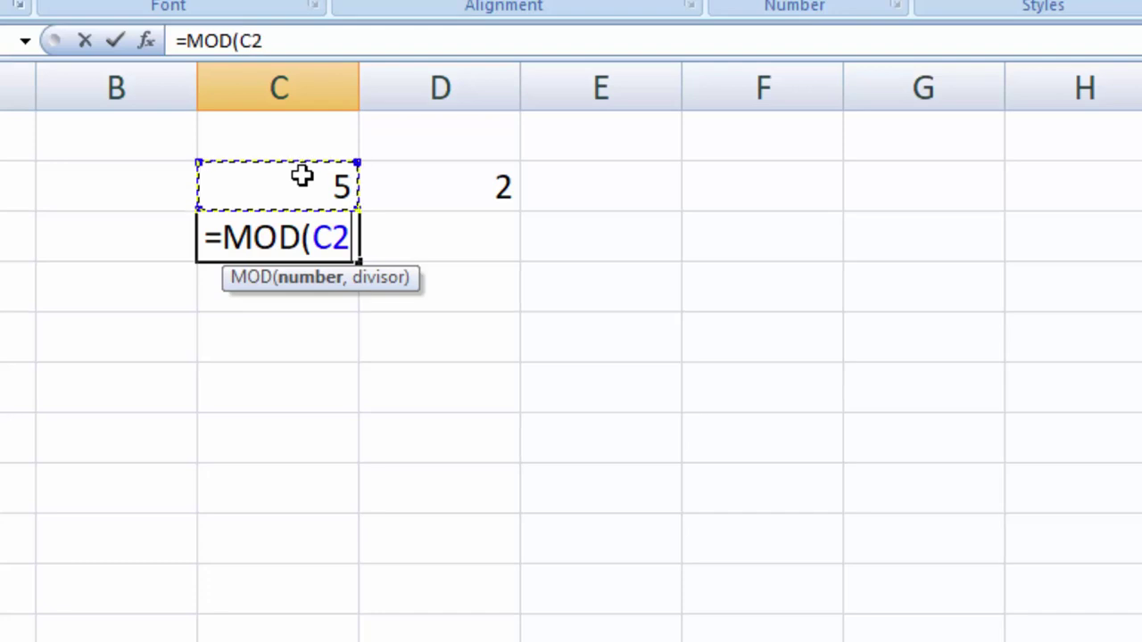
pyautogui.write(',')
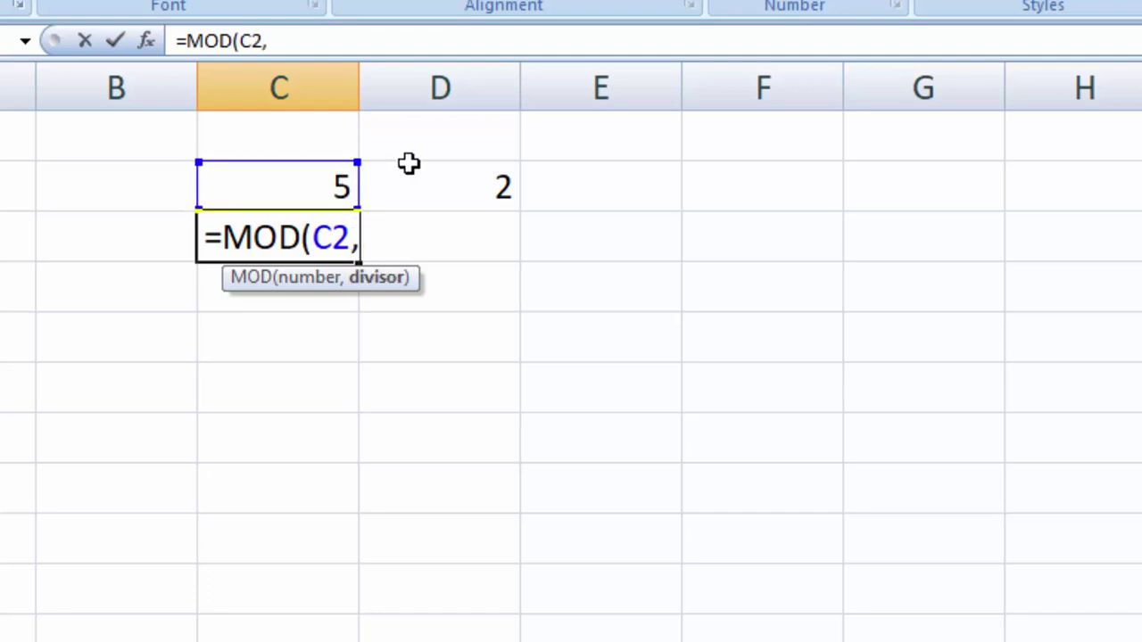
pyautogui.click(410, 166)
pyautogui.write(')')
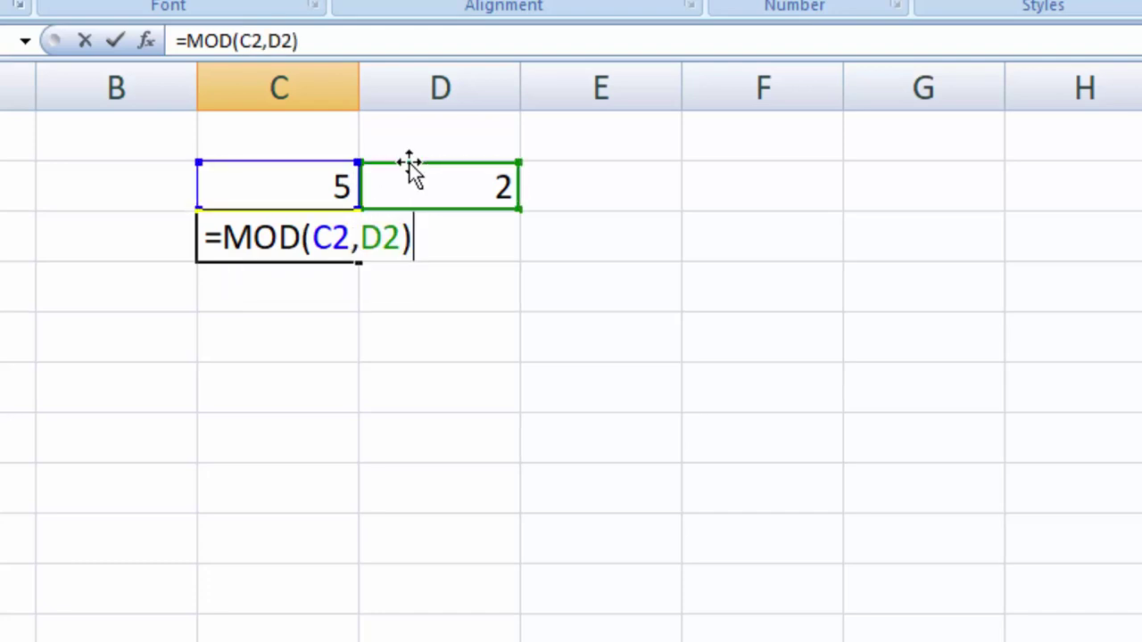
pyautogui.press('Return')
pyautogui.click(257, 243)
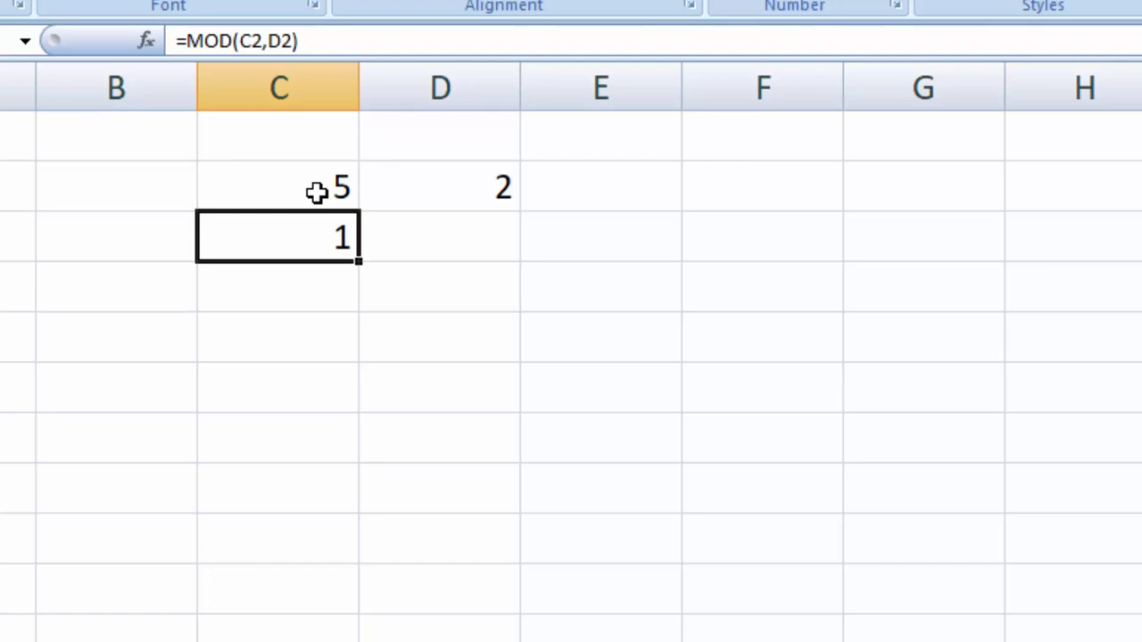
# Change D2 to 3 so C3 returns 2.
pyautogui.click(498, 185)
pyautogui.press('BackSpace')
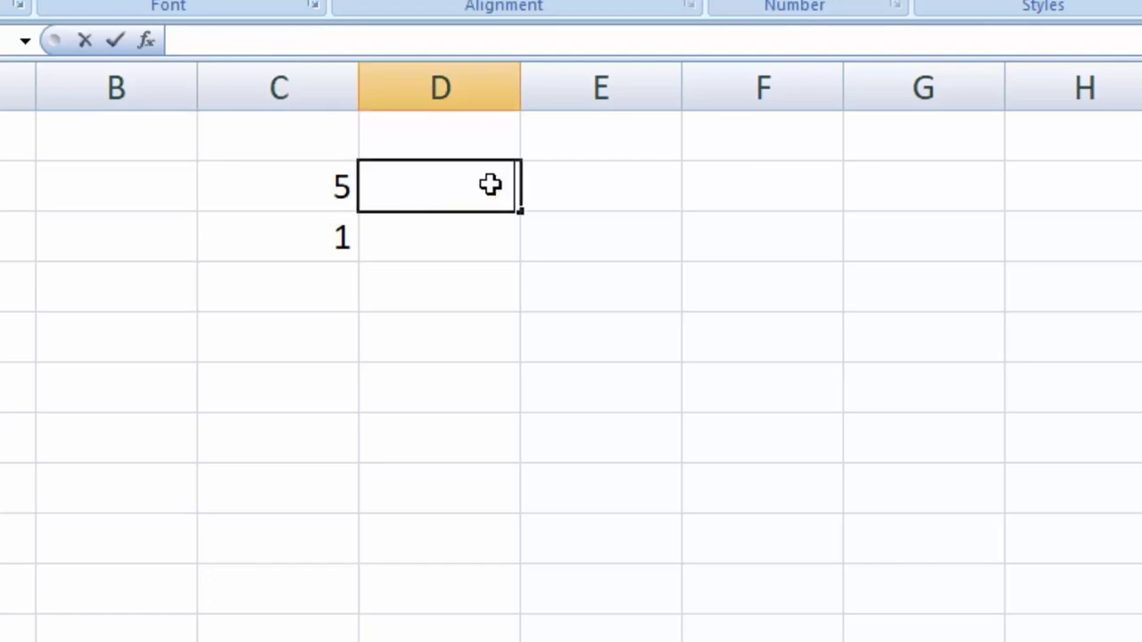
pyautogui.write('3')
pyautogui.press('Return')
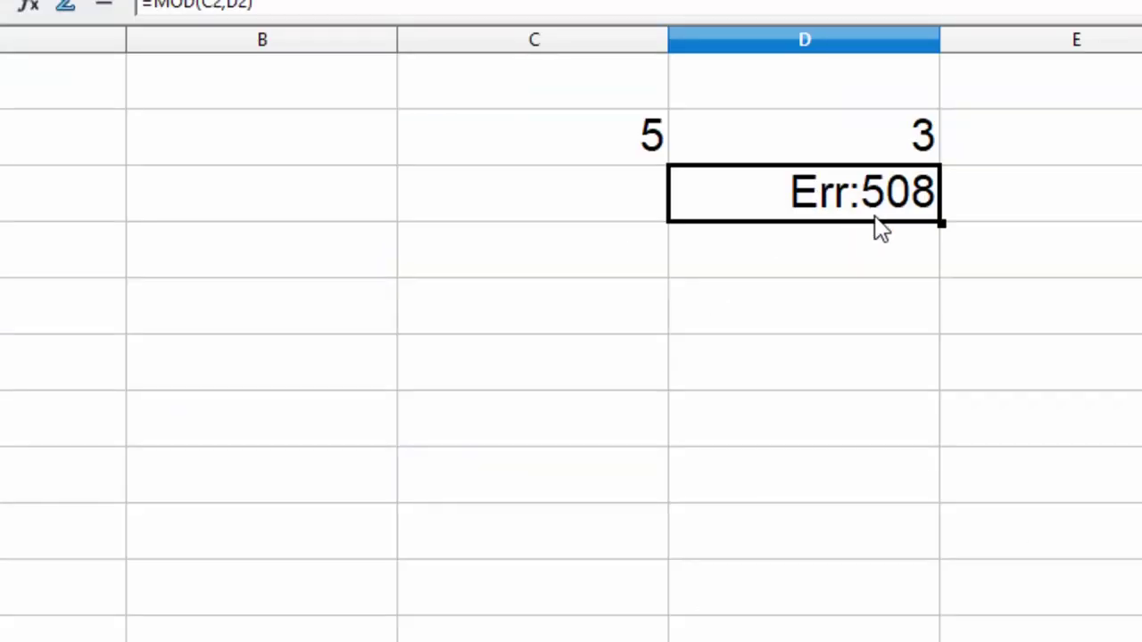
# Replace the comma in D3's formula with a semicolon so =MOD(C2;D2) returns 2.
pyautogui.press('F2')
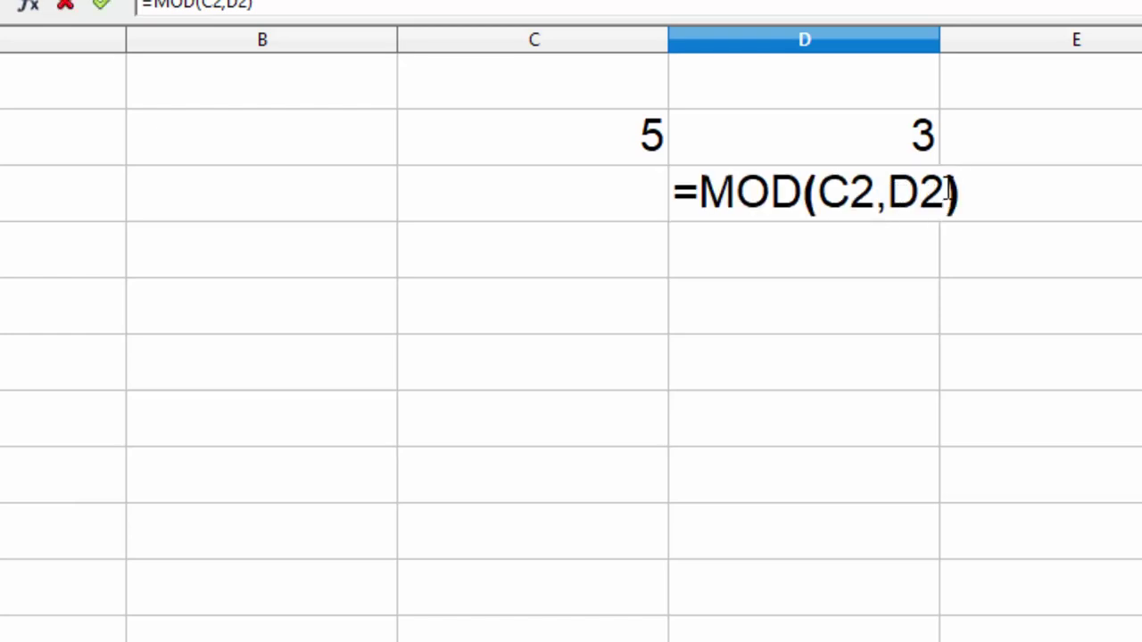
pyautogui.click(891, 202)
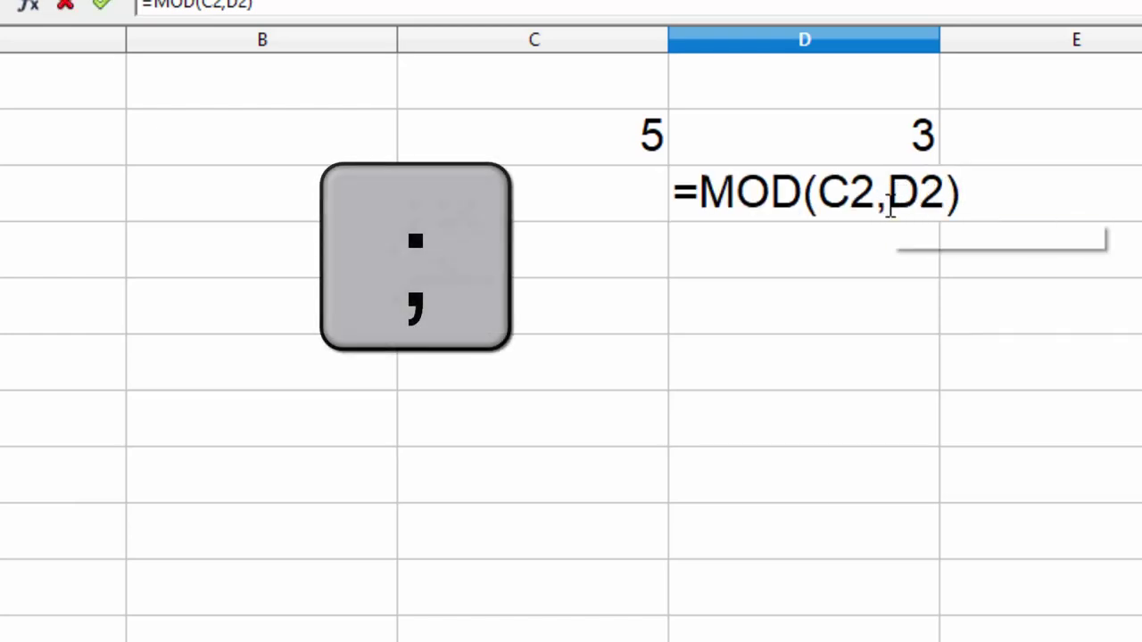
pyautogui.press('BackSpace')
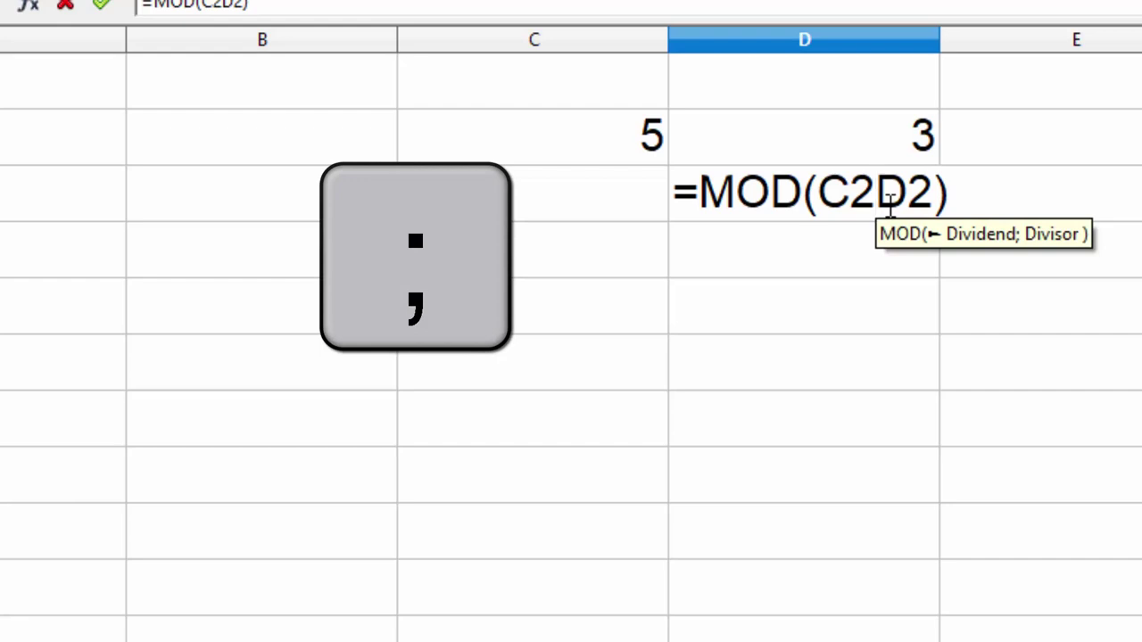
pyautogui.write(';')
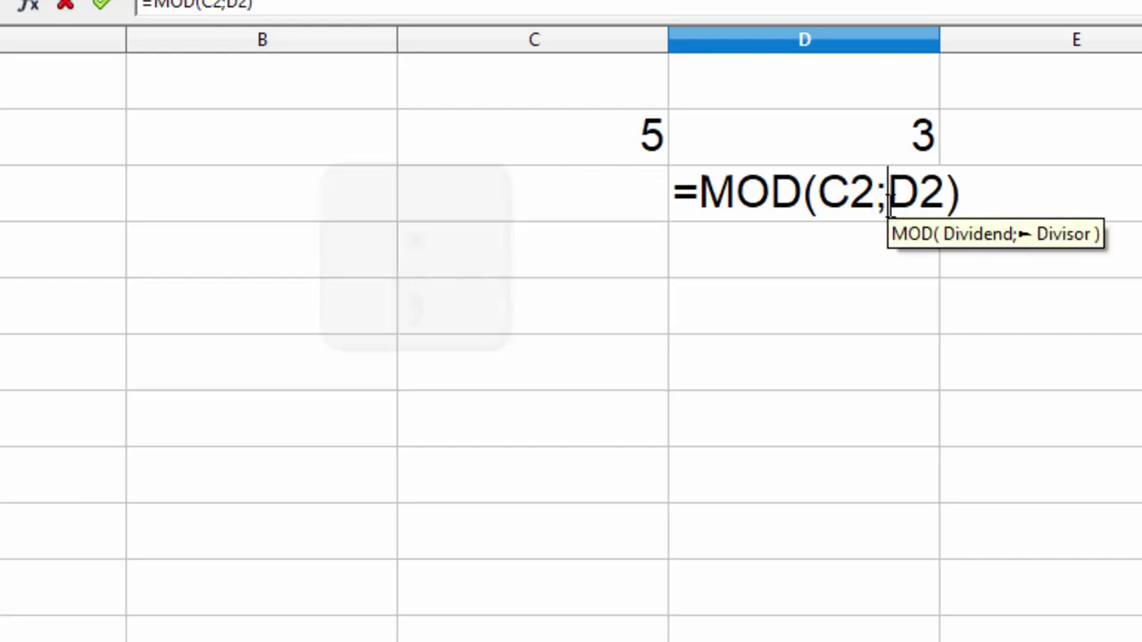
pyautogui.press('Return')
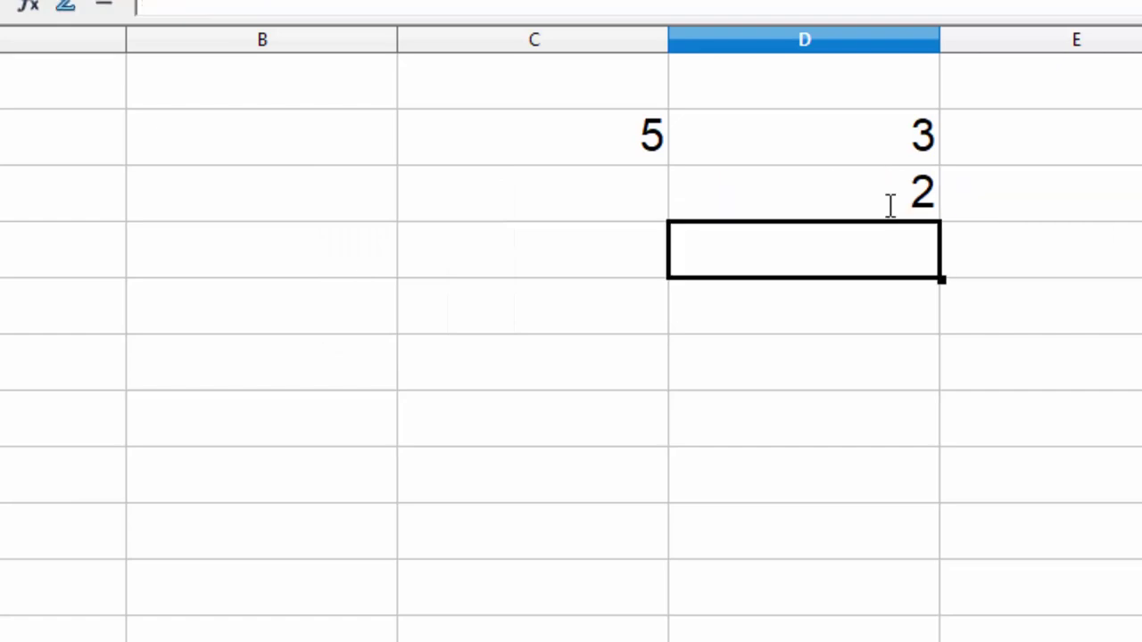
pyautogui.click(877, 210)
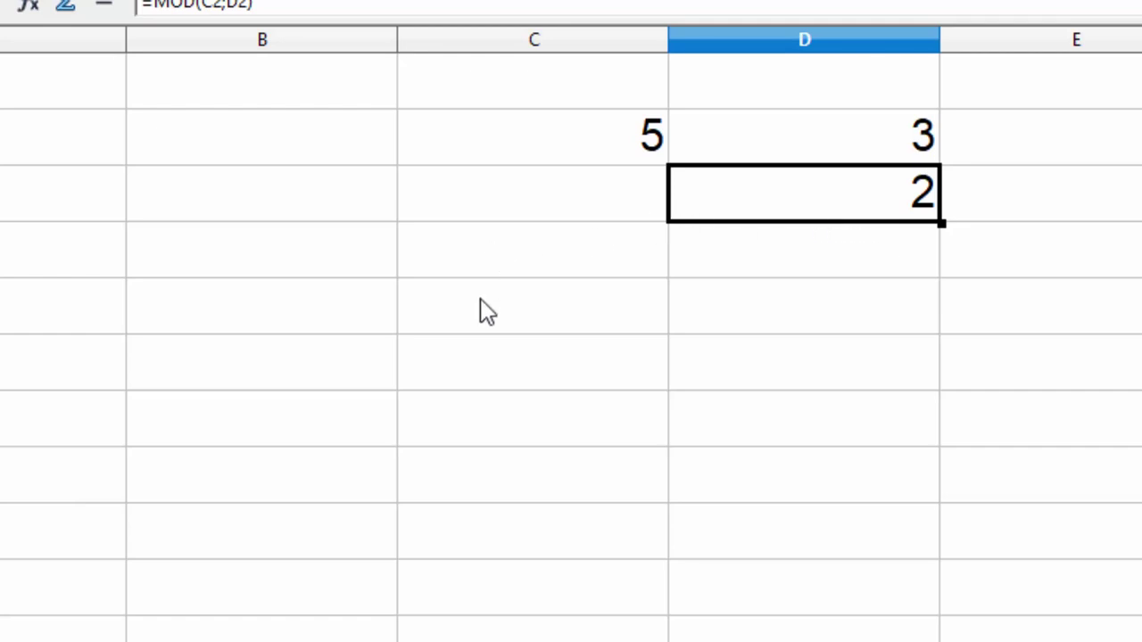
# Enter 7 in C4 and 9 in D4.
pyautogui.click(486, 275)
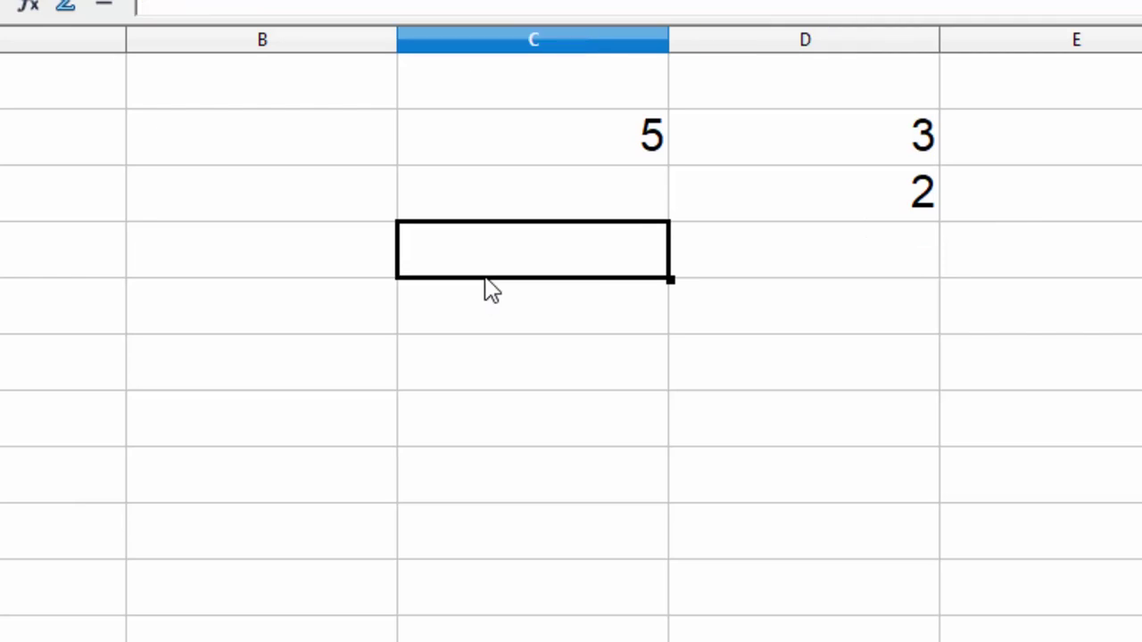
pyautogui.write('7')
pyautogui.press('Tab')
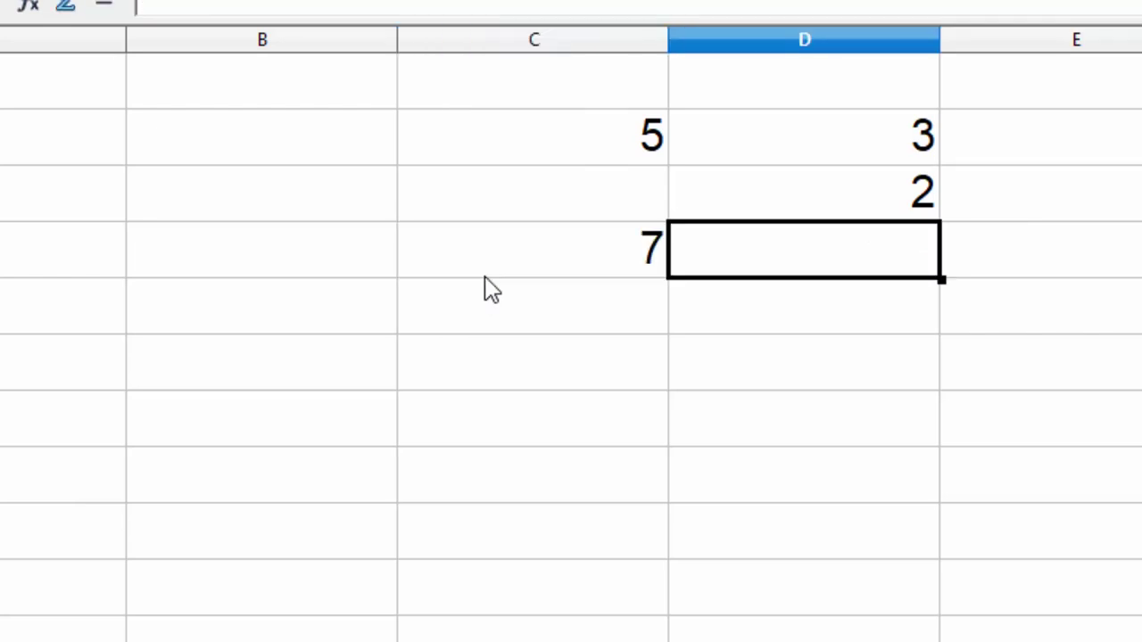
pyautogui.write('9')
pyautogui.press('Return')
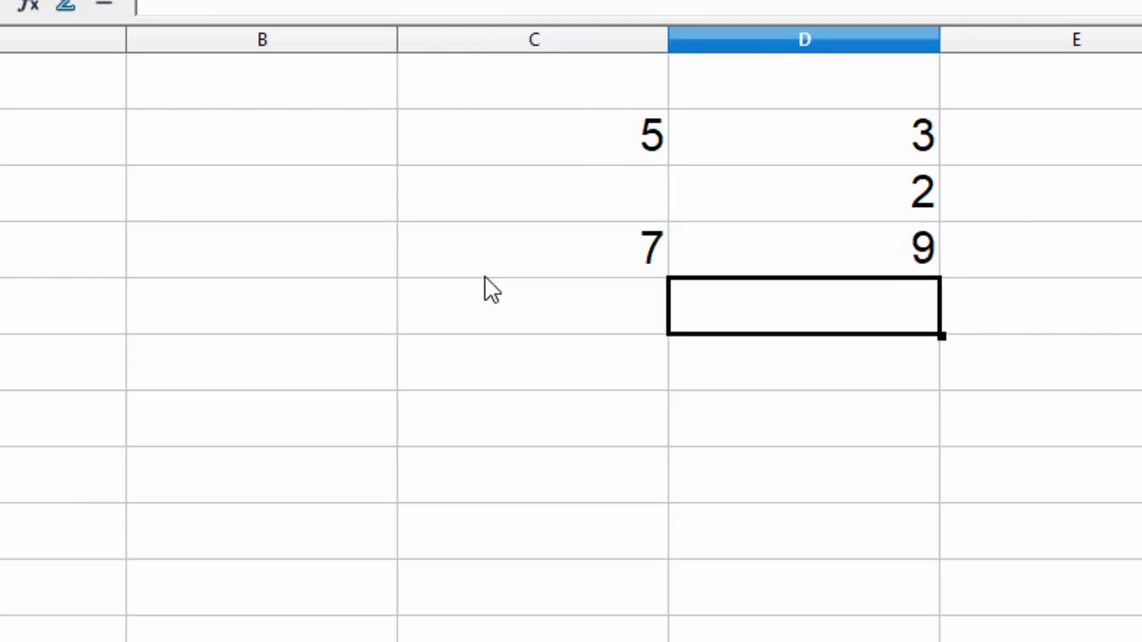
# Enter =MOD(C4;D4) in D5, which returns 7.
pyautogui.write('=')
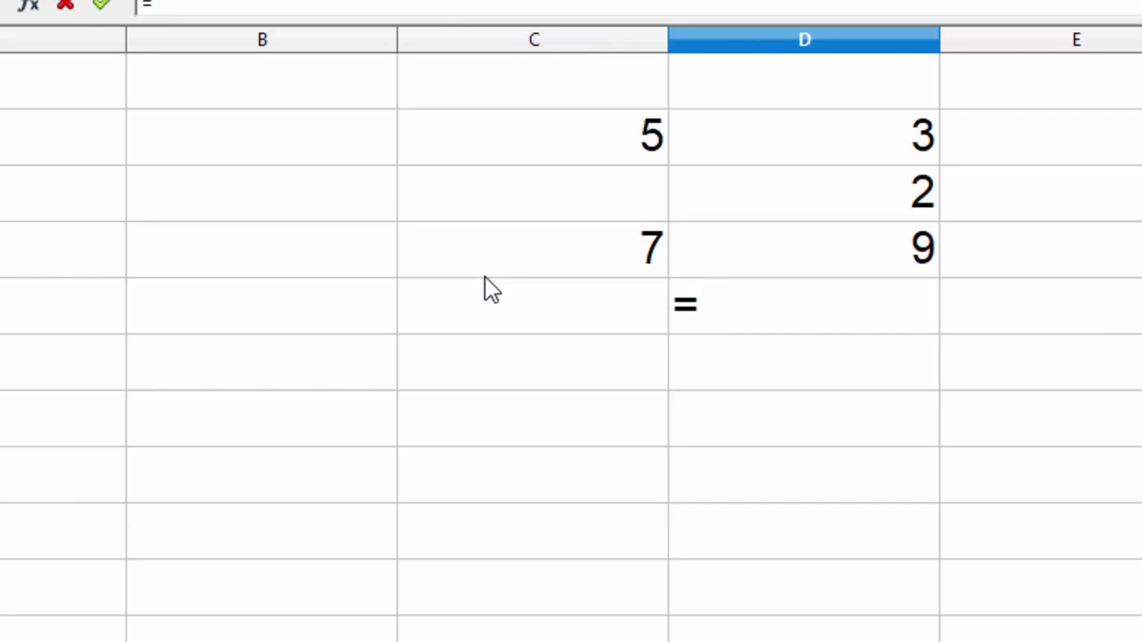
pyautogui.write('mod')
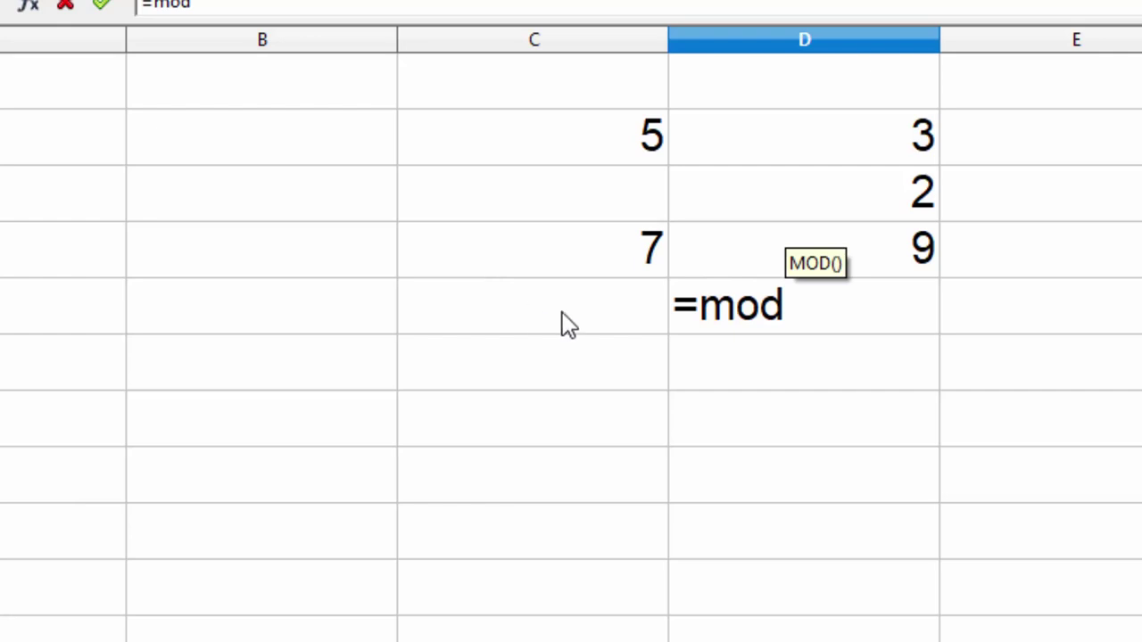
pyautogui.write('(')
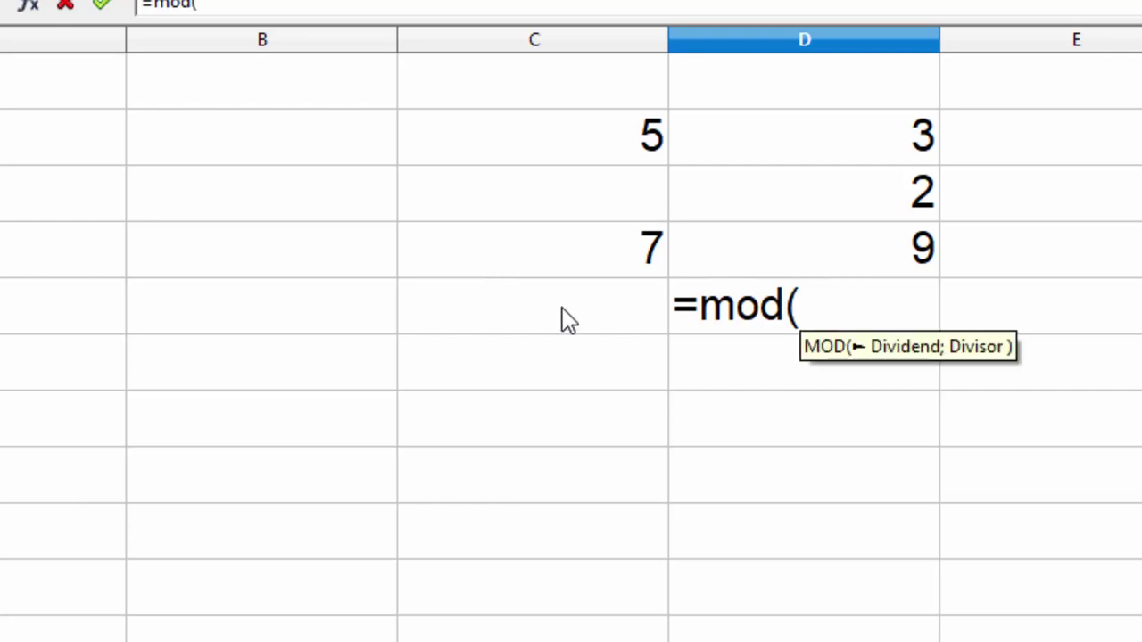
pyautogui.click(648, 249)
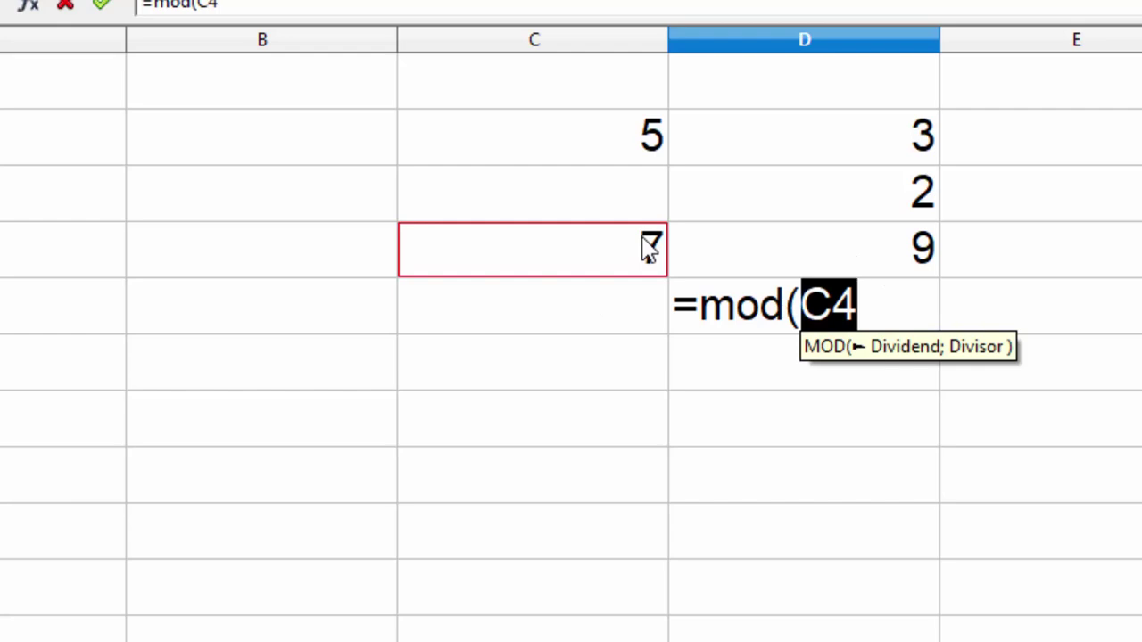
pyautogui.write(',')
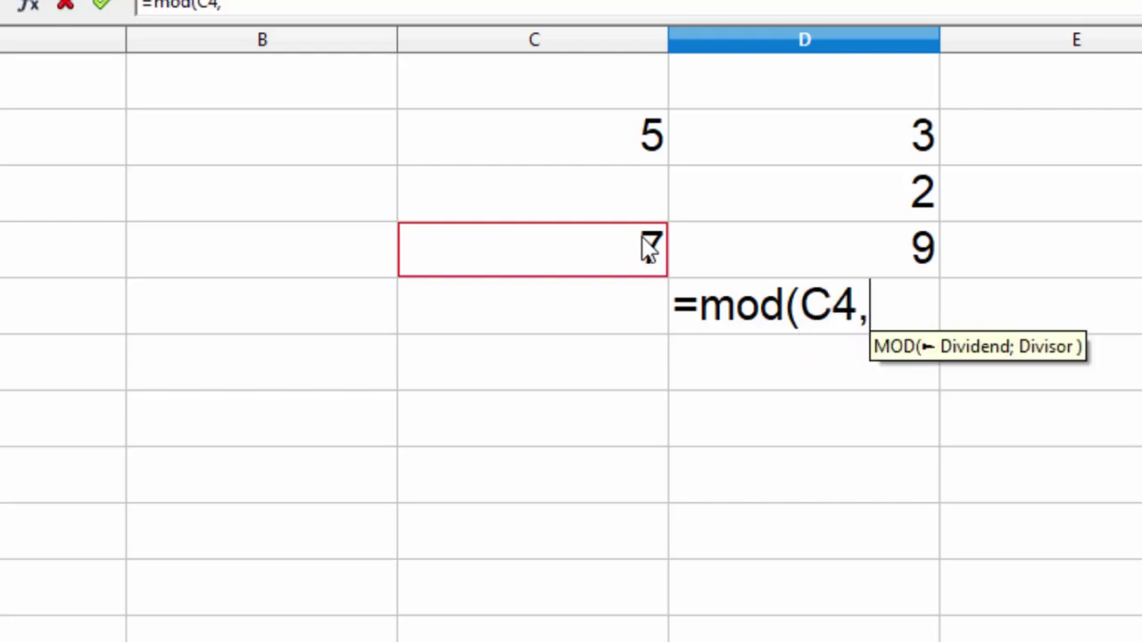
pyautogui.press('BackSpace')
pyautogui.write(';')
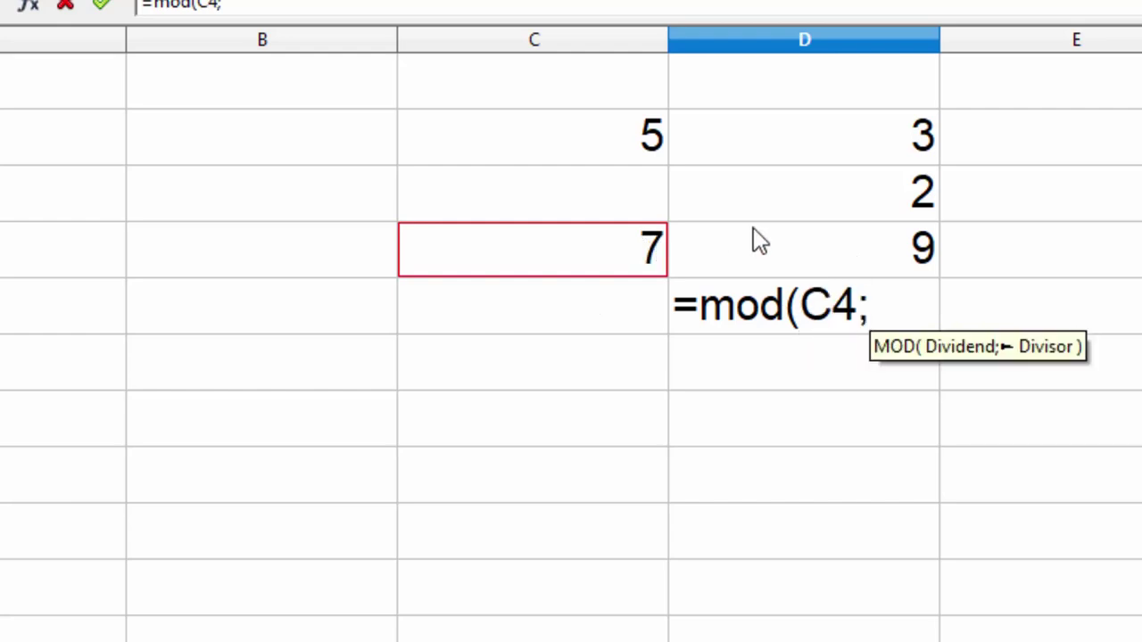
pyautogui.click(862, 257)
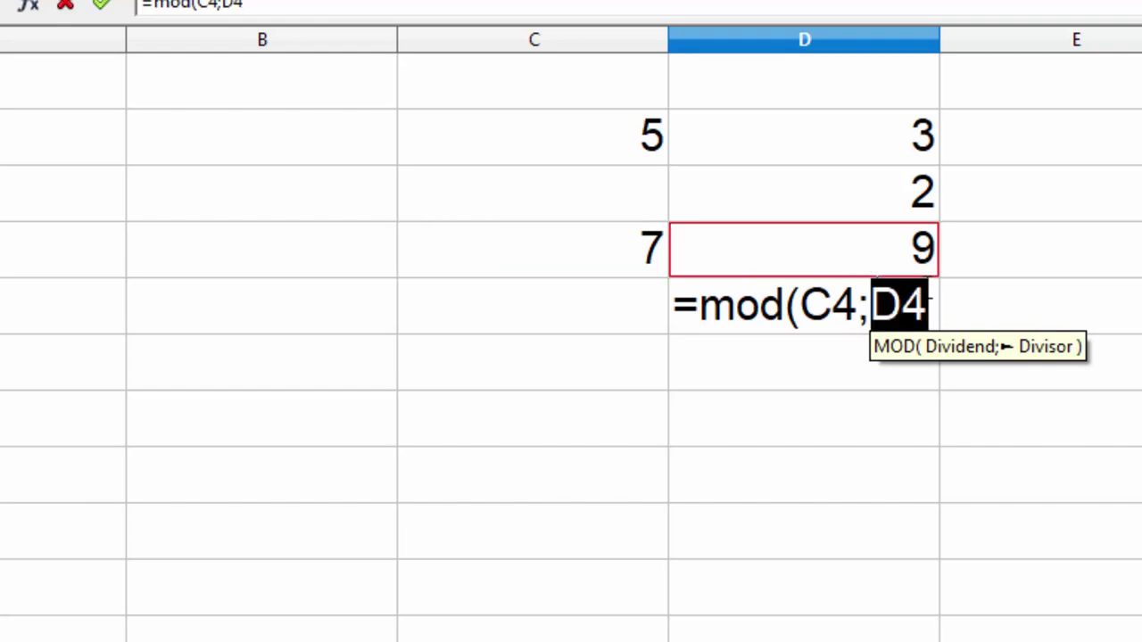
pyautogui.click(933, 299)
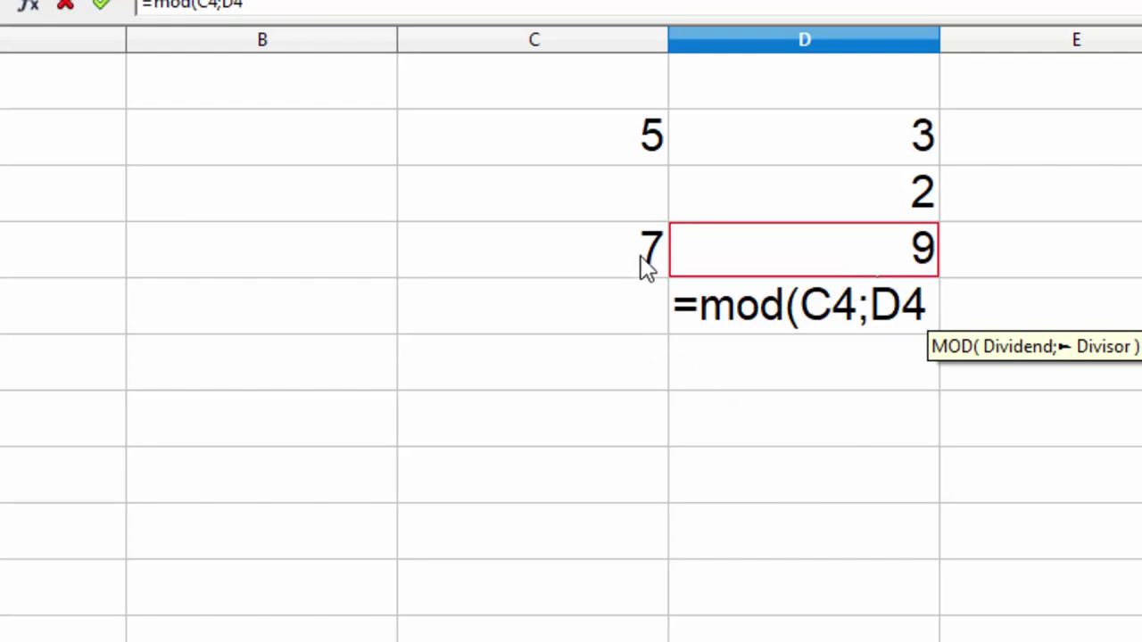
pyautogui.write(')')
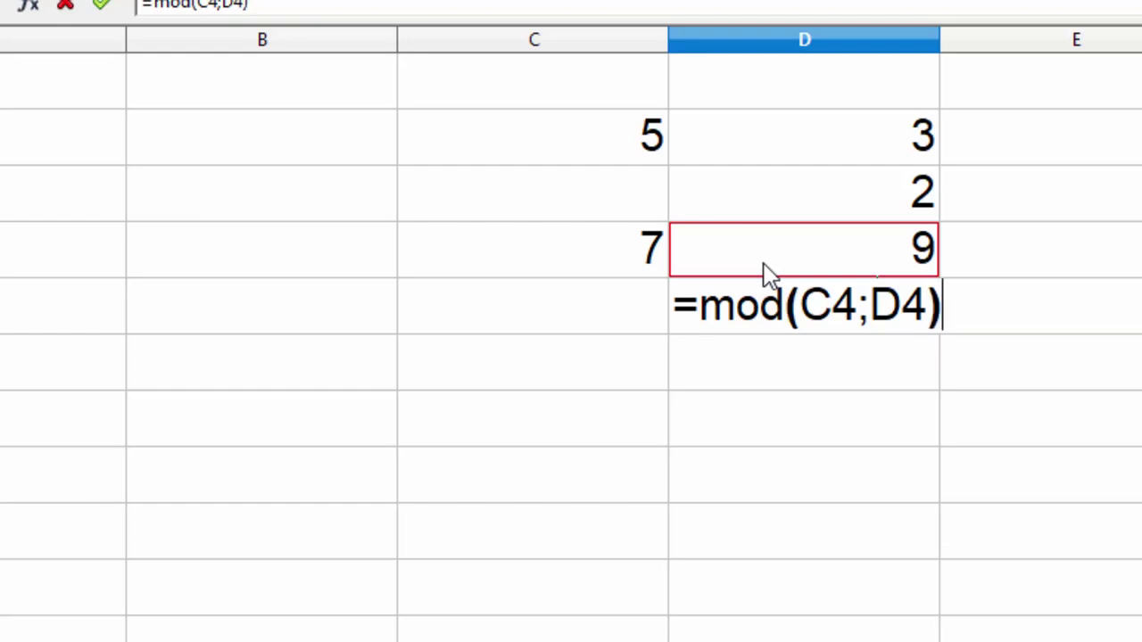
pyautogui.press('Return')
pyautogui.click(810, 326)
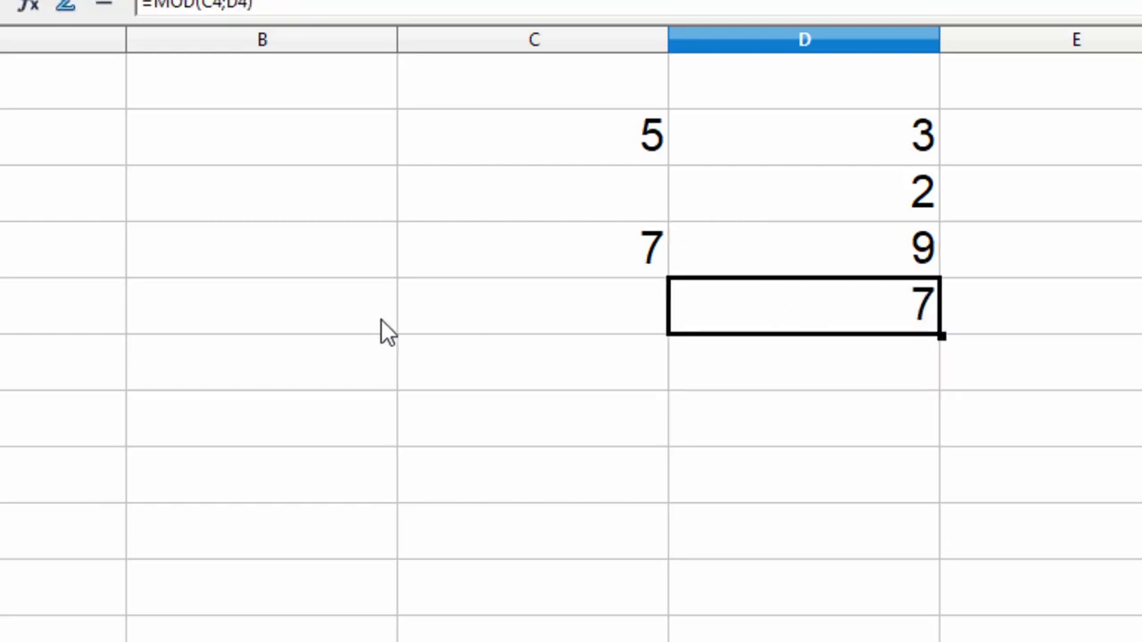
pyautogui.click(169, 379)
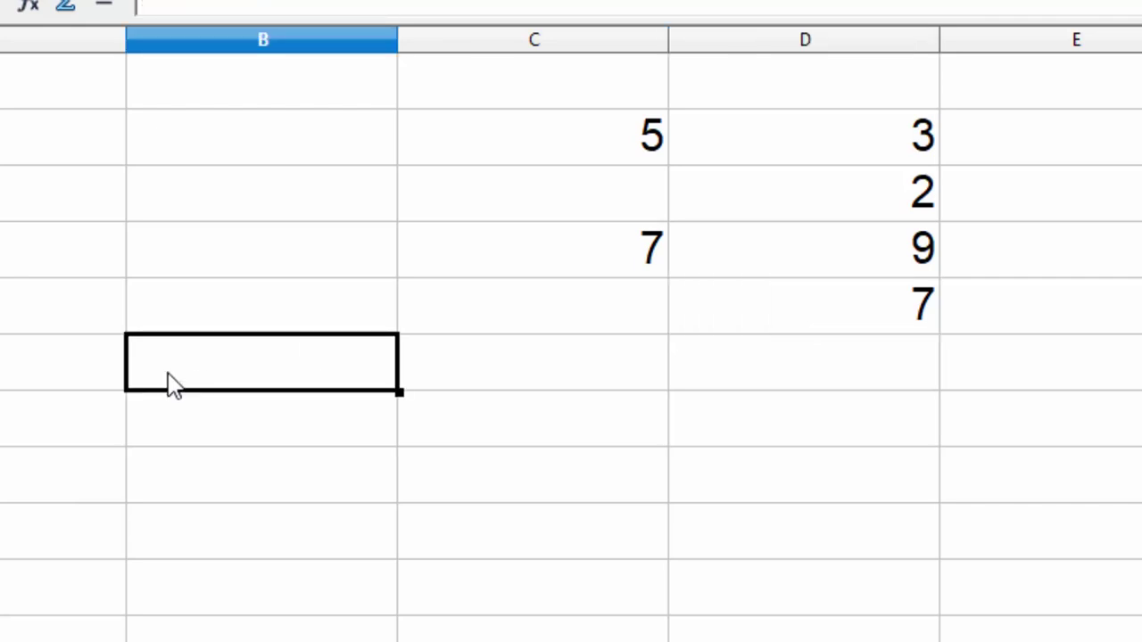
# Enter 97 in B6 and 100 in C6.
pyautogui.write('97')
pyautogui.press('Tab')
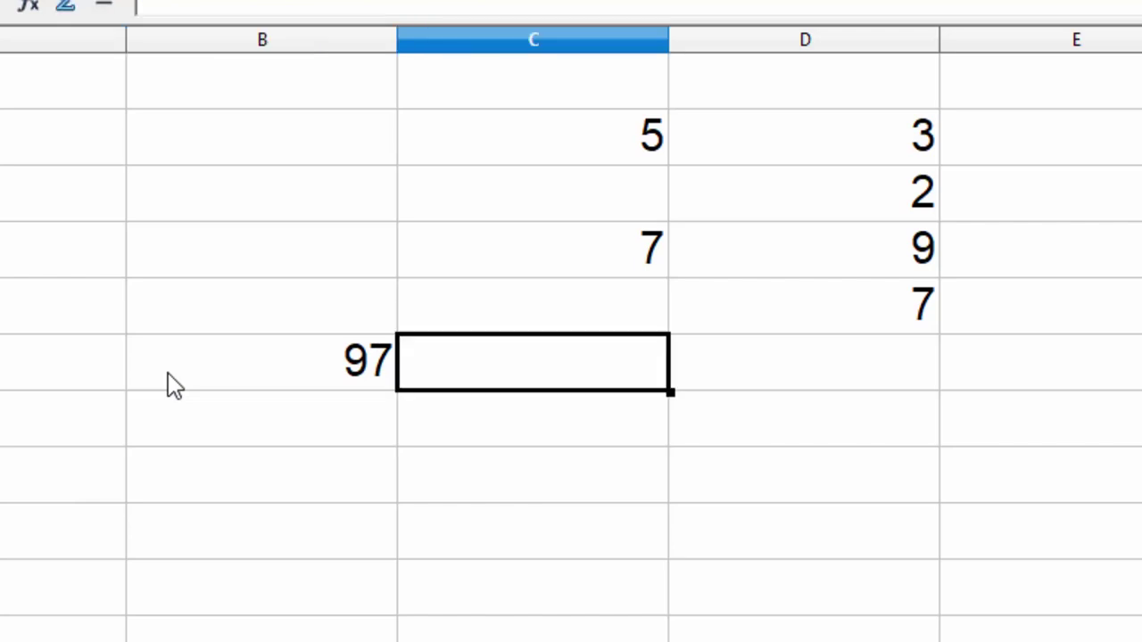
pyautogui.write('100')
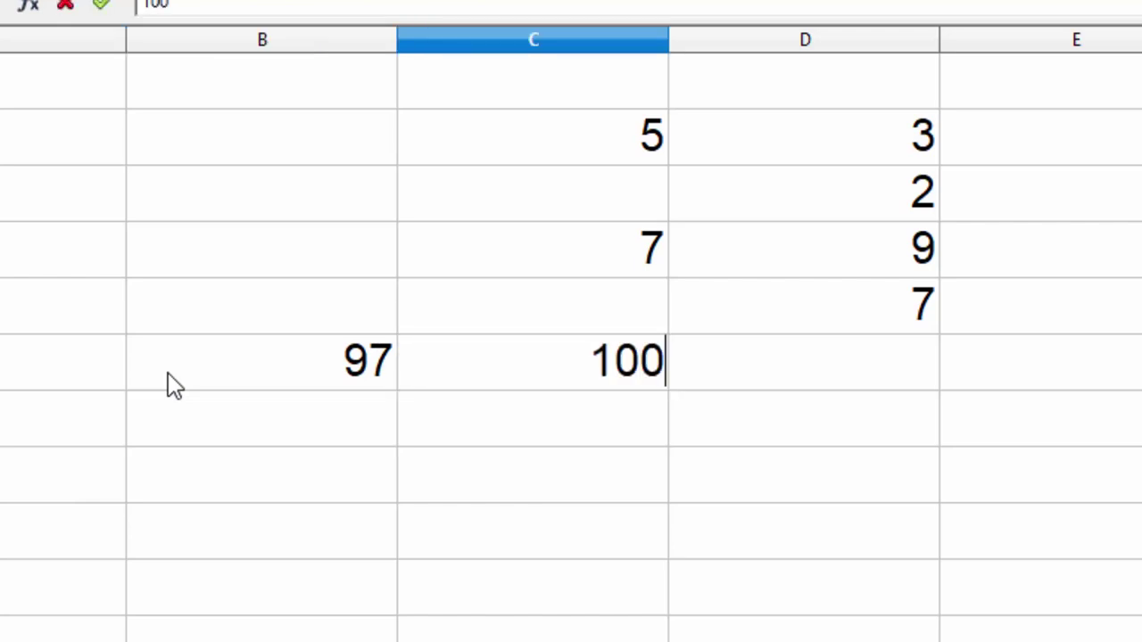
pyautogui.click(308, 420)
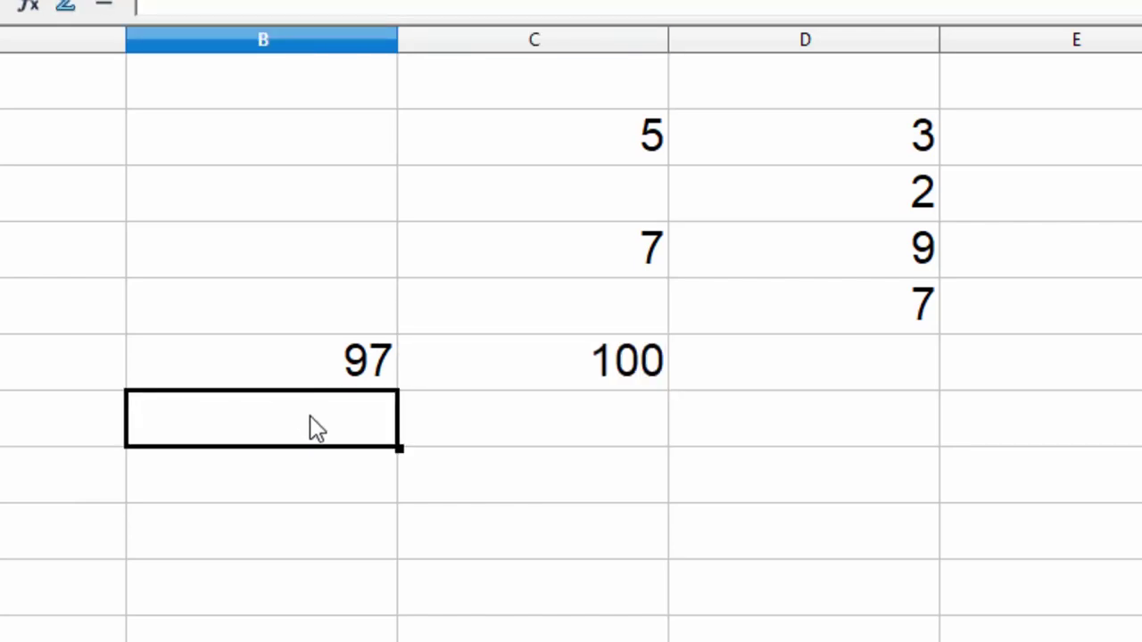
# Enter =MOD(B6;C6) in B7, which returns 97.
pyautogui.write('=mod')
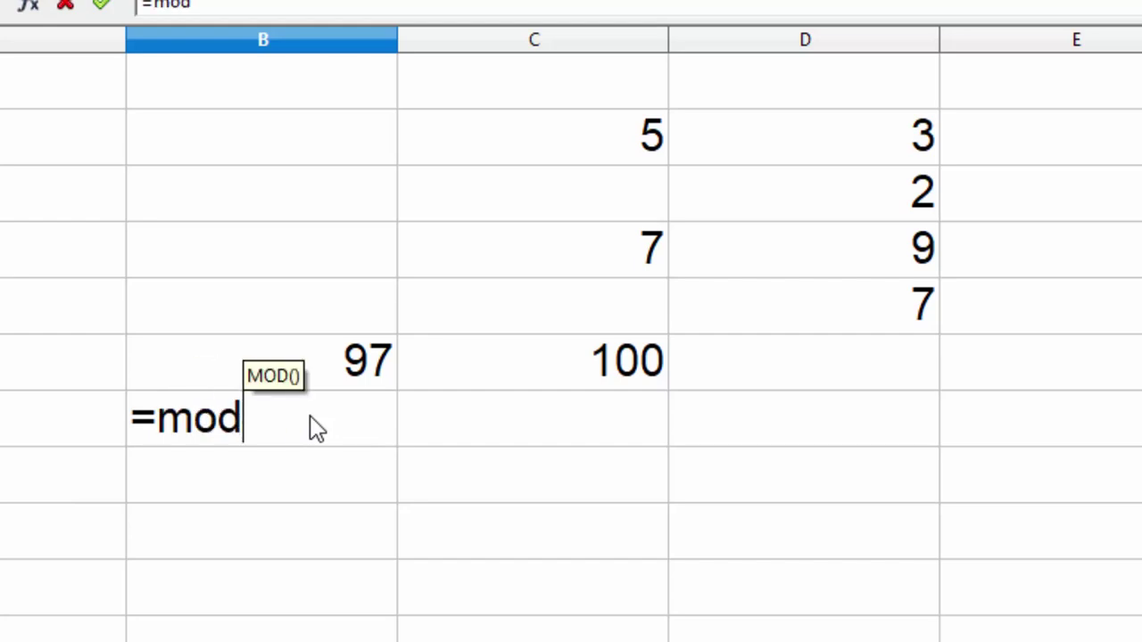
pyautogui.write('(')
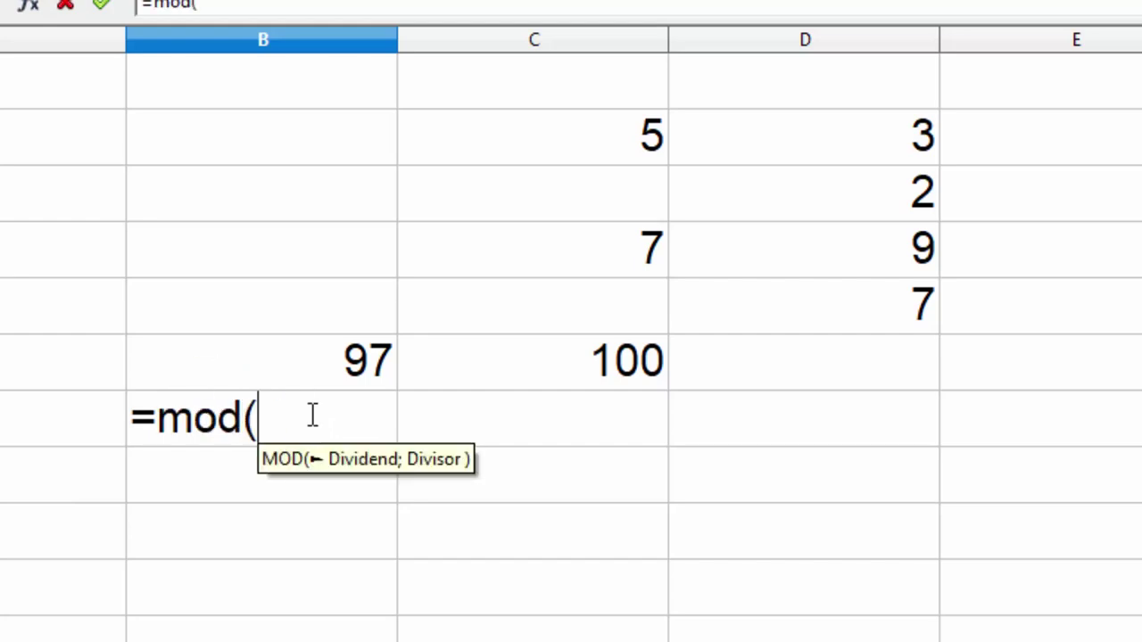
pyautogui.click(326, 374)
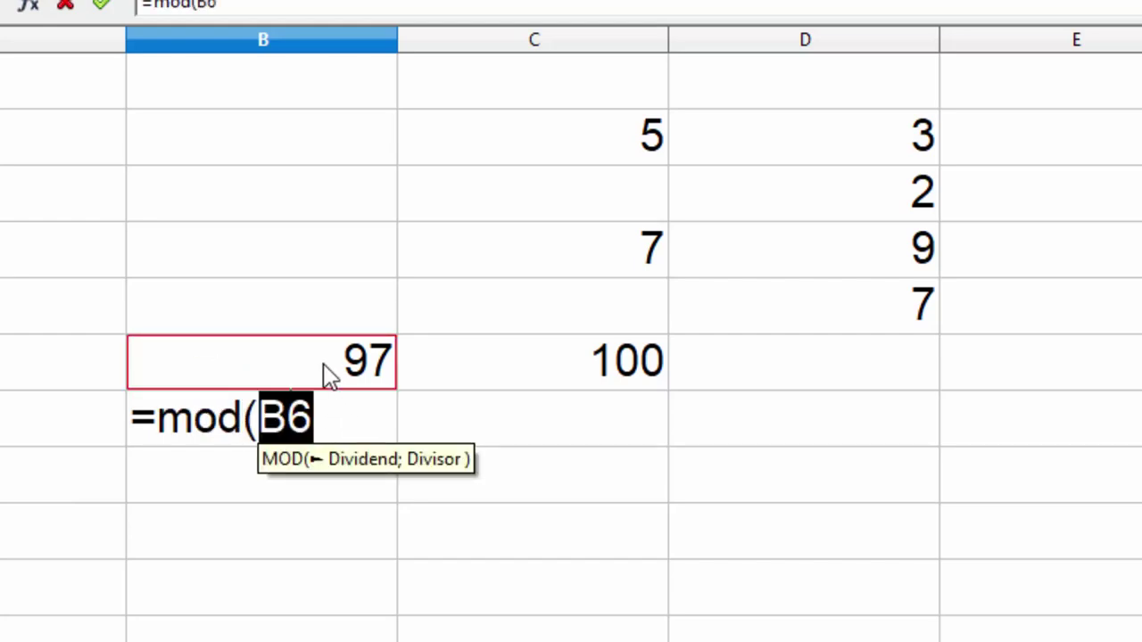
pyautogui.click(505, 382)
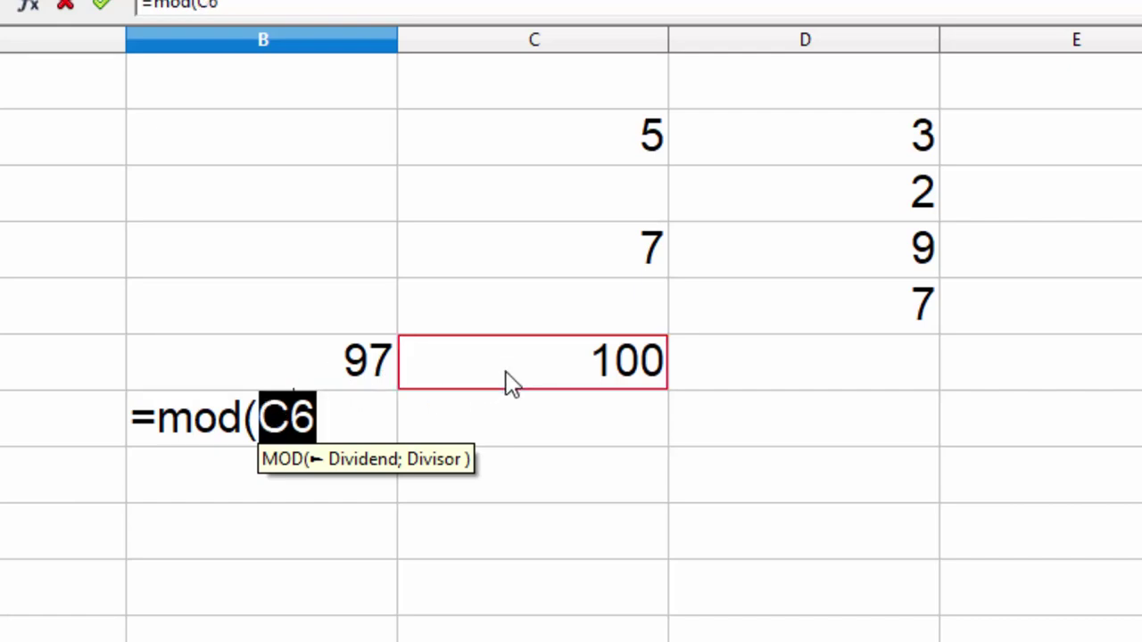
pyautogui.write(',')
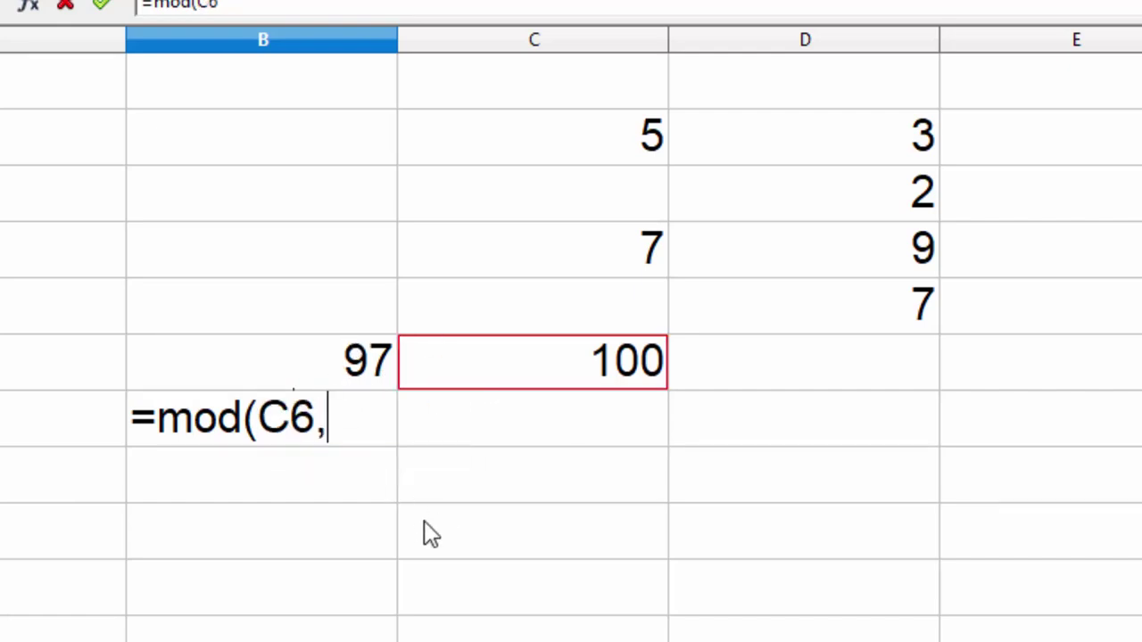
pyautogui.click(285, 368)
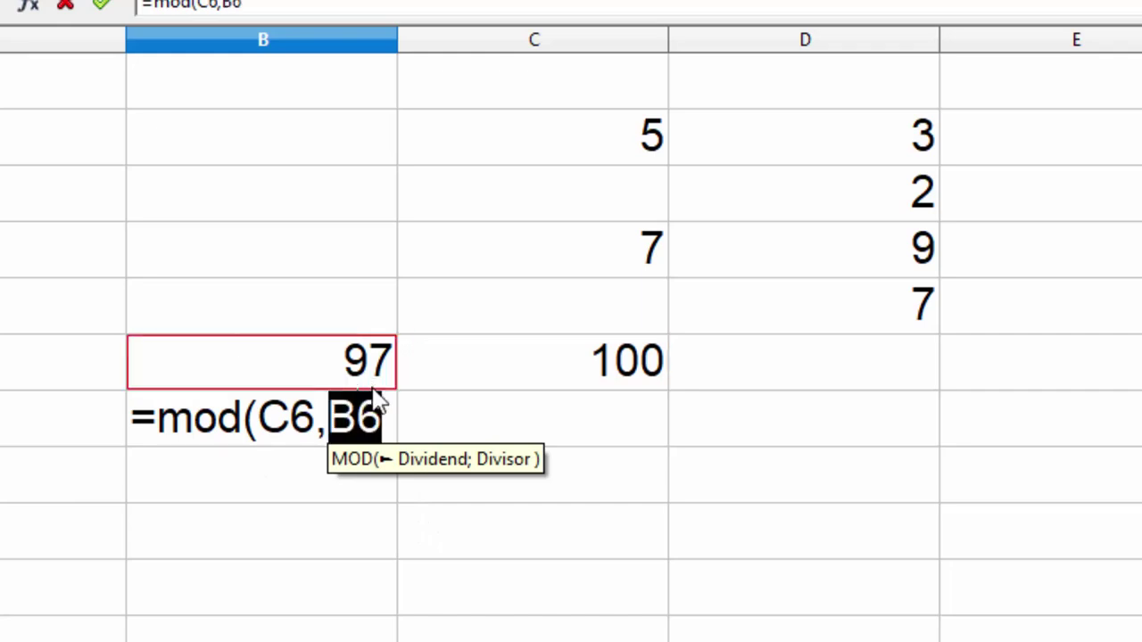
pyautogui.press('BackSpace')
pyautogui.press('BackSpace')
pyautogui.press('BackSpace')
pyautogui.press('BackSpace')
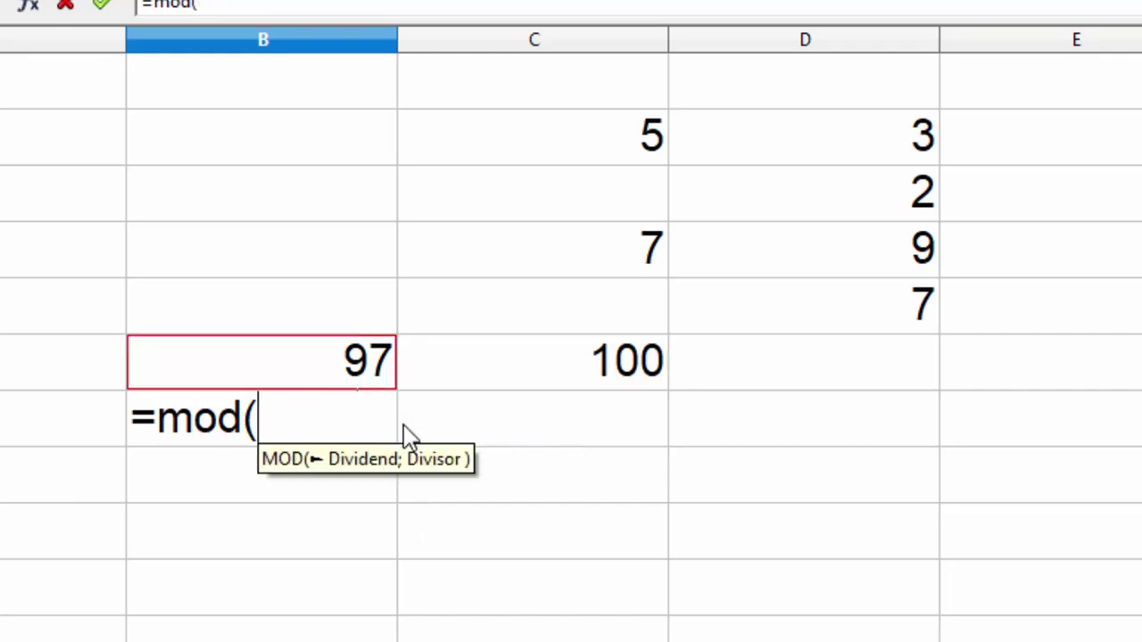
pyautogui.click(365, 367)
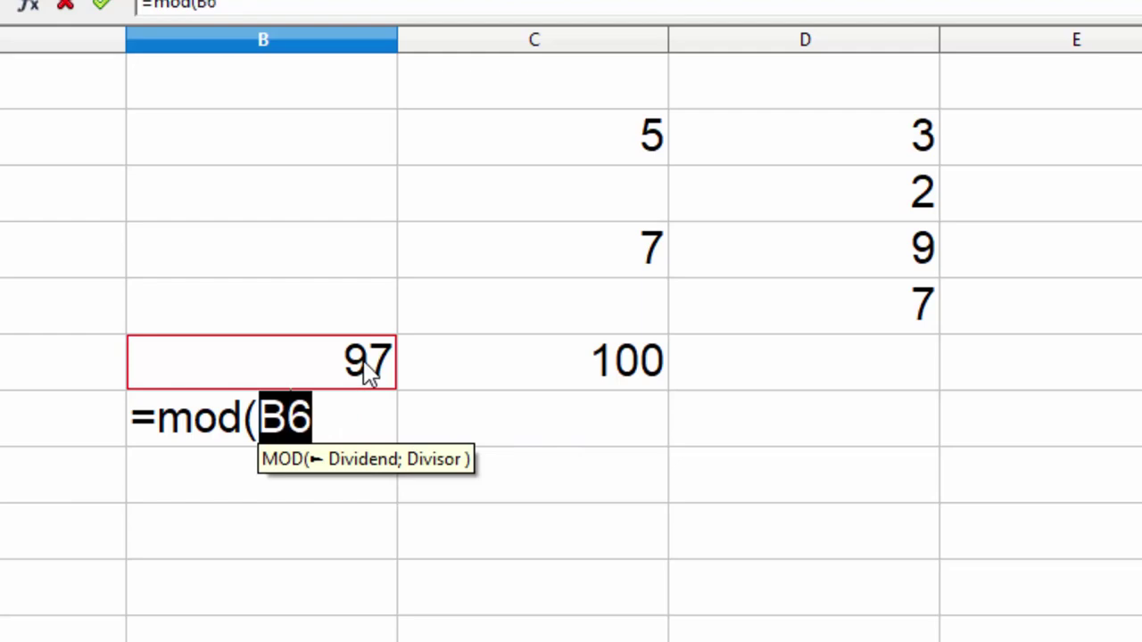
pyautogui.write(';')
pyautogui.click(458, 359)
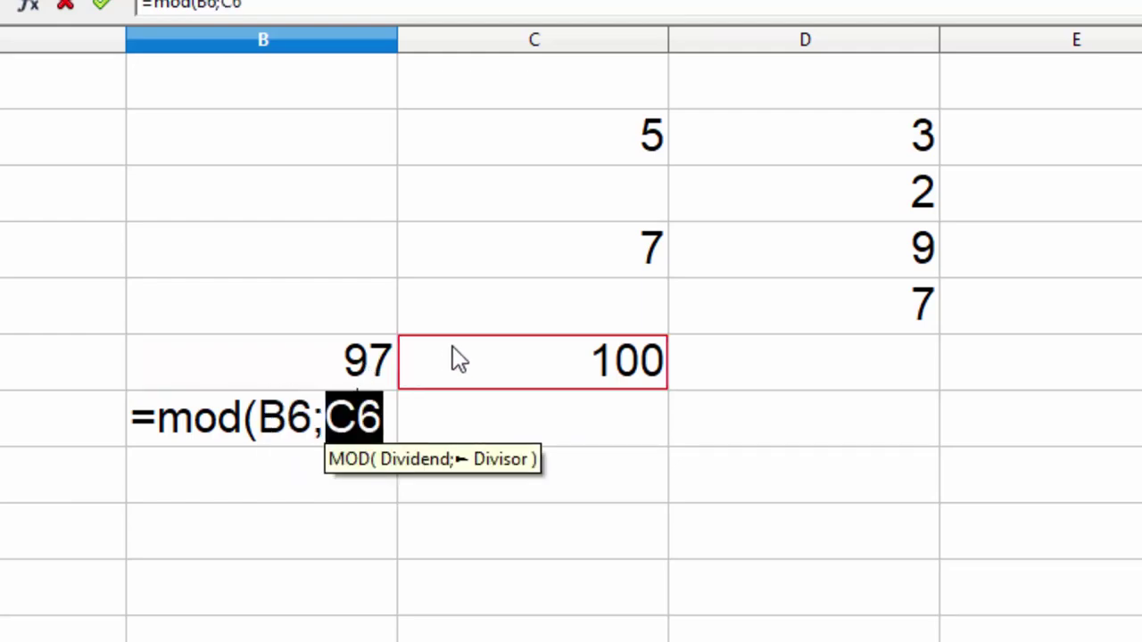
pyautogui.write(')')
pyautogui.press('Return')
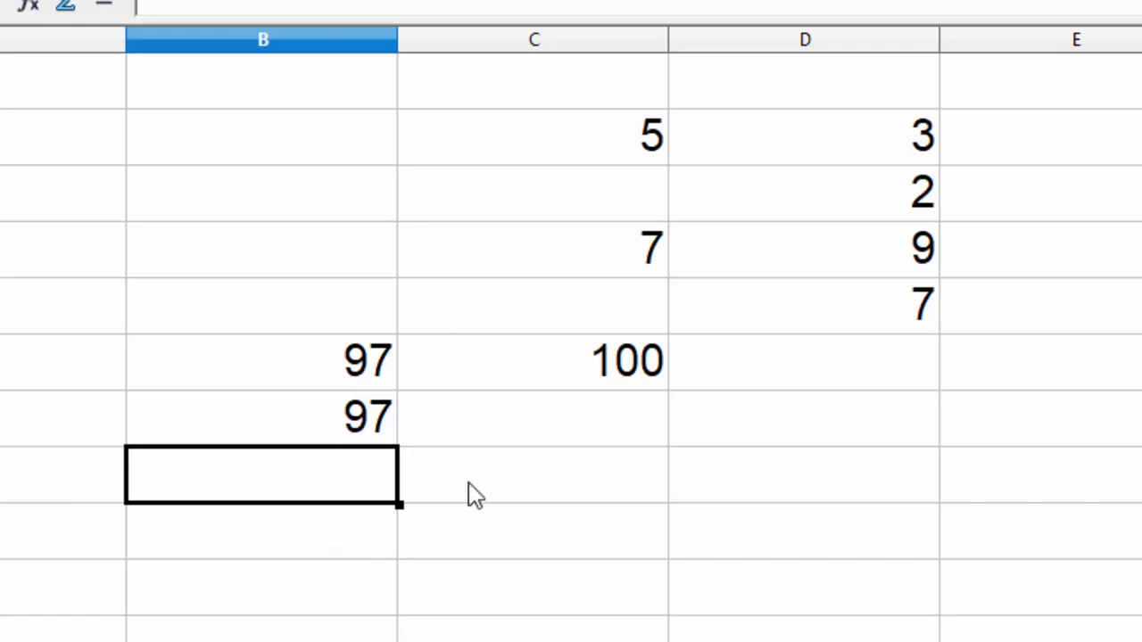
# Enter 101 in C8 and 5 in D8.
pyautogui.click(546, 467)
pyautogui.write('10')
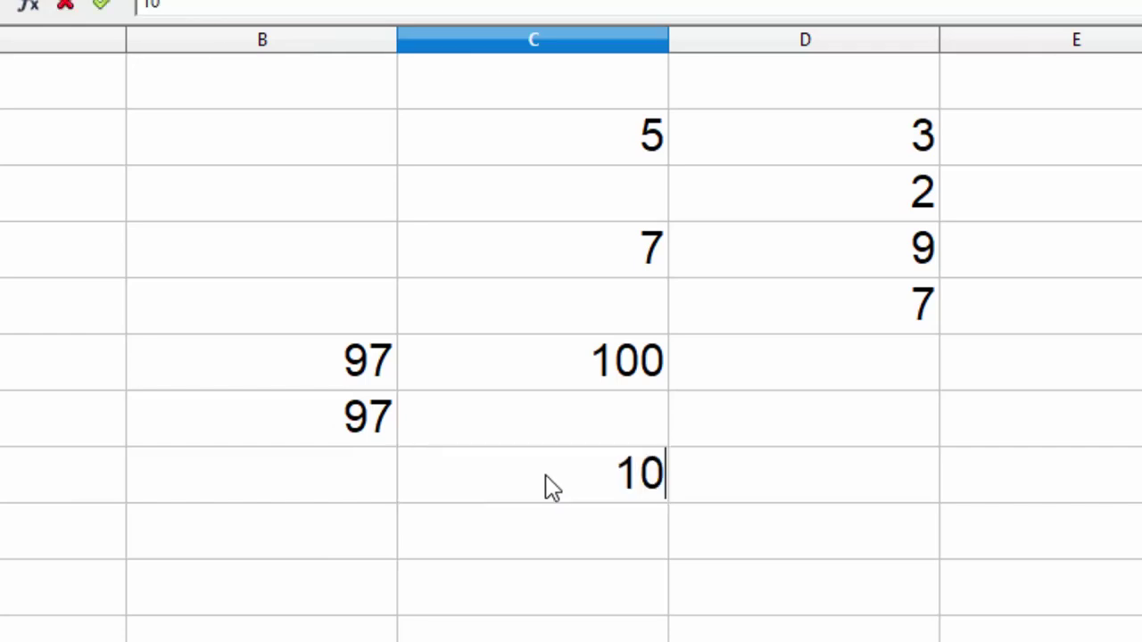
pyautogui.write('1')
pyautogui.press('Tab')
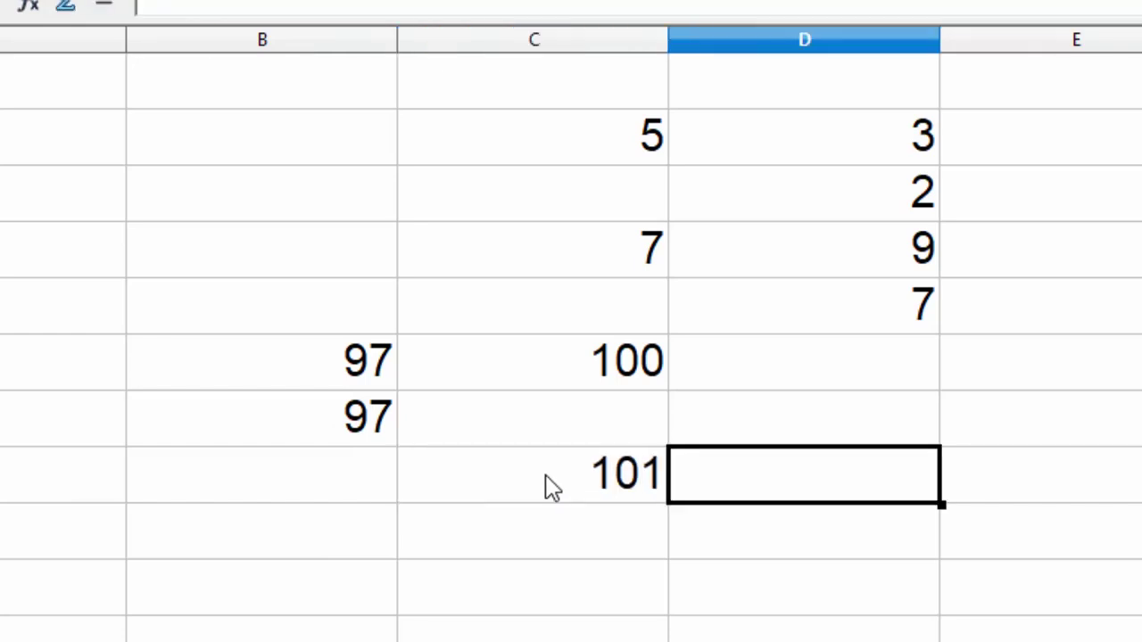
pyautogui.write('5')
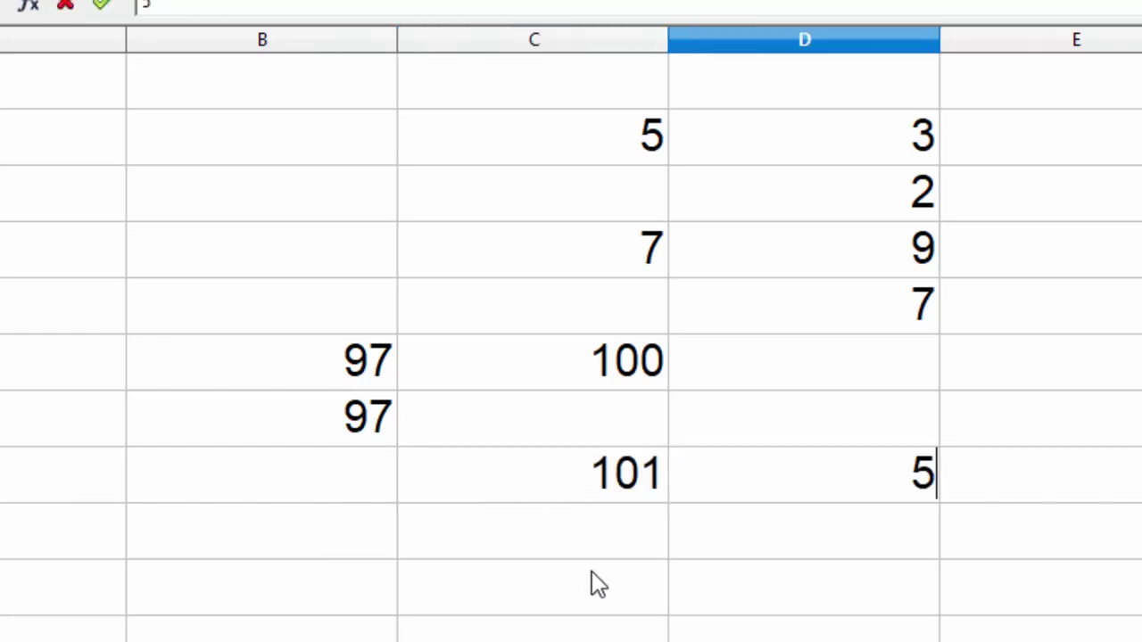
# Complete the =MOD(D8;C8) formula in C9, which returns 5.
pyautogui.click(847, 473)
pyautogui.write(';')
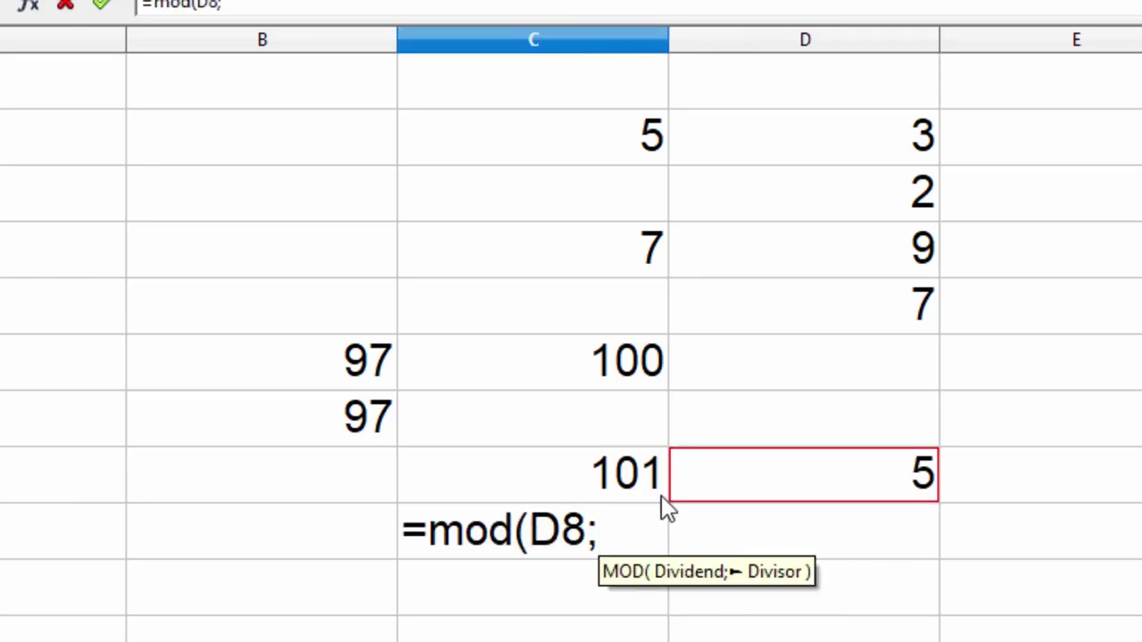
pyautogui.click(630, 482)
pyautogui.write(')')
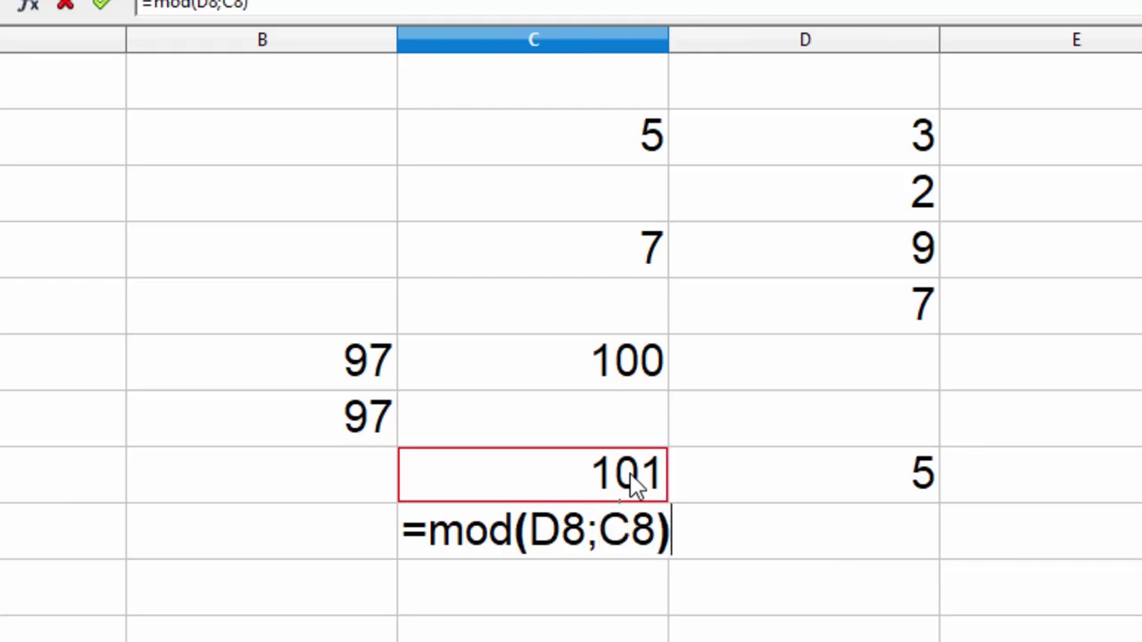
pyautogui.press('Return')
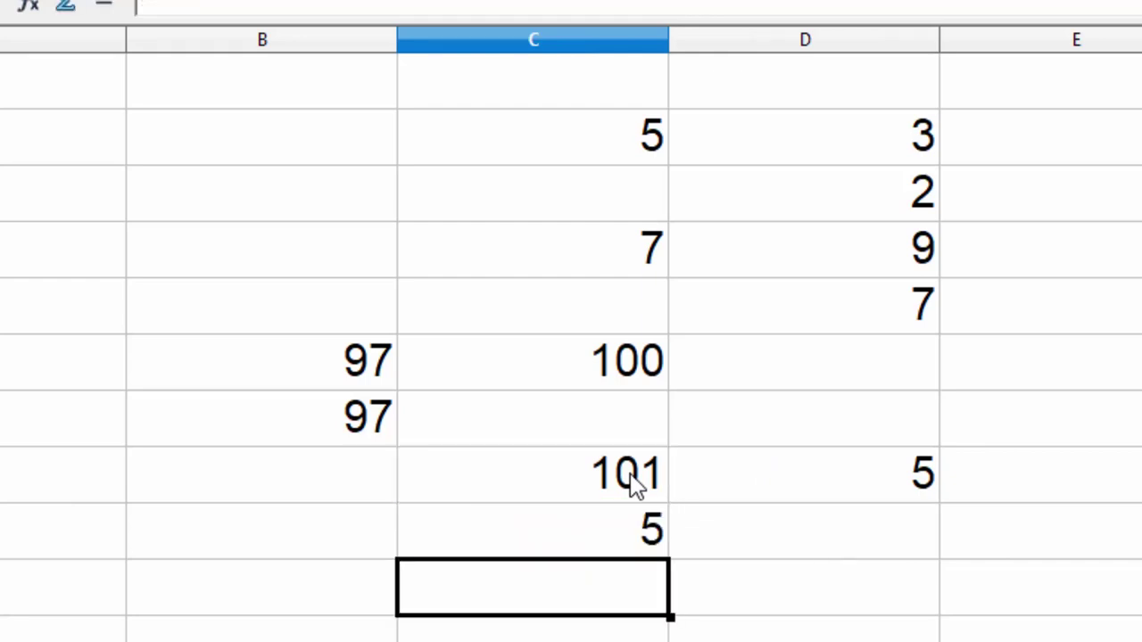
# Enter =MOD(211;411) in F6, which returns 211.
pyautogui.click(887, 384)
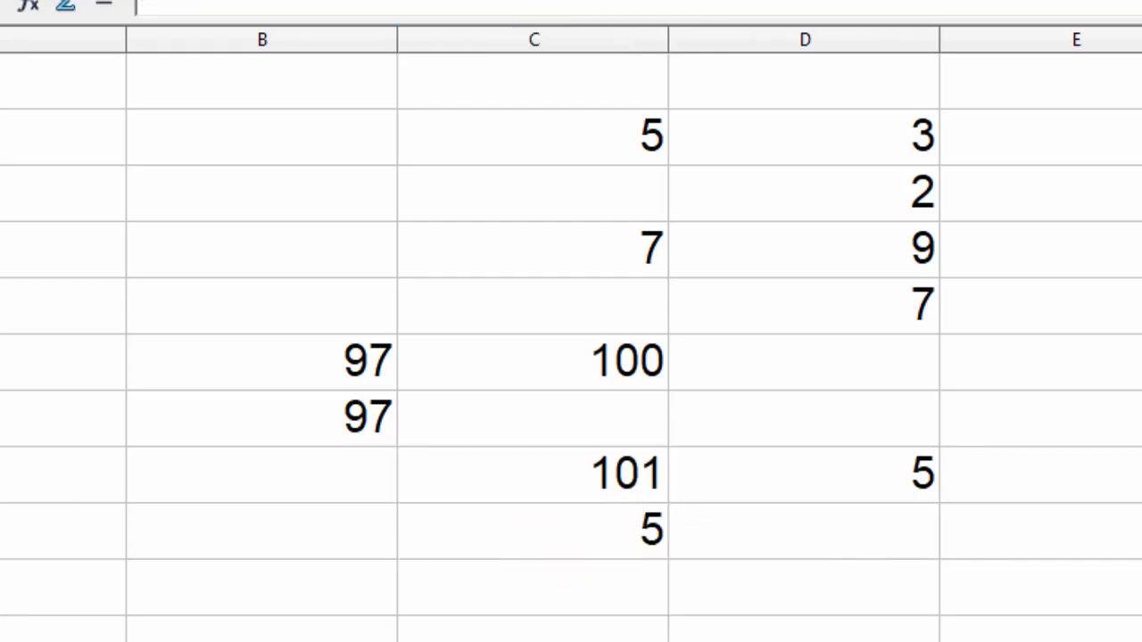
pyautogui.write('=m')
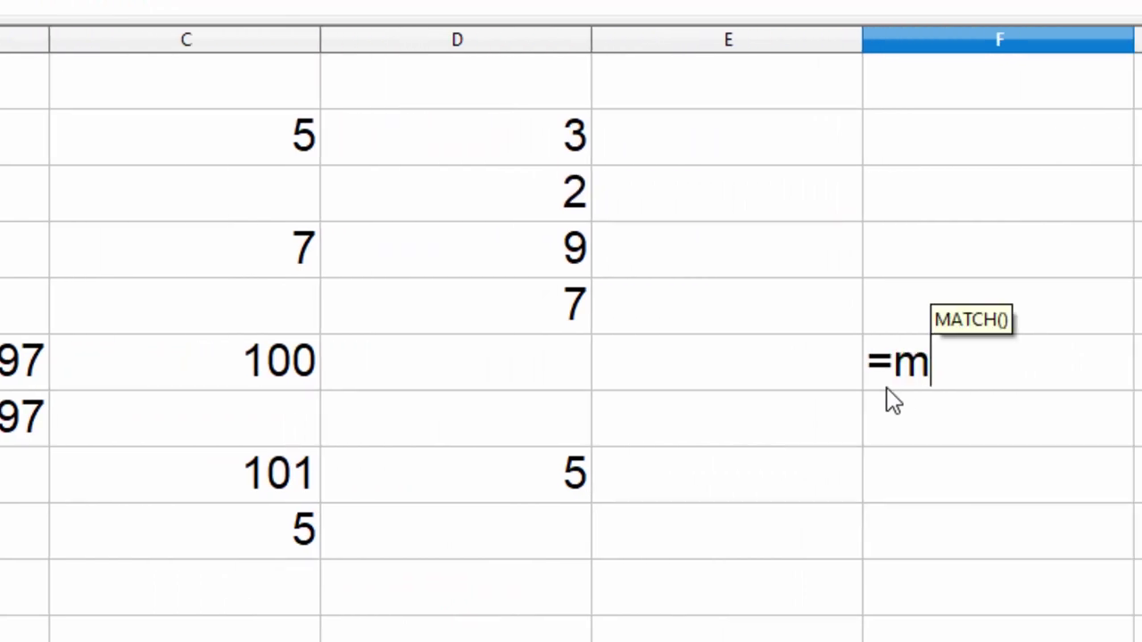
pyautogui.write('od(21')
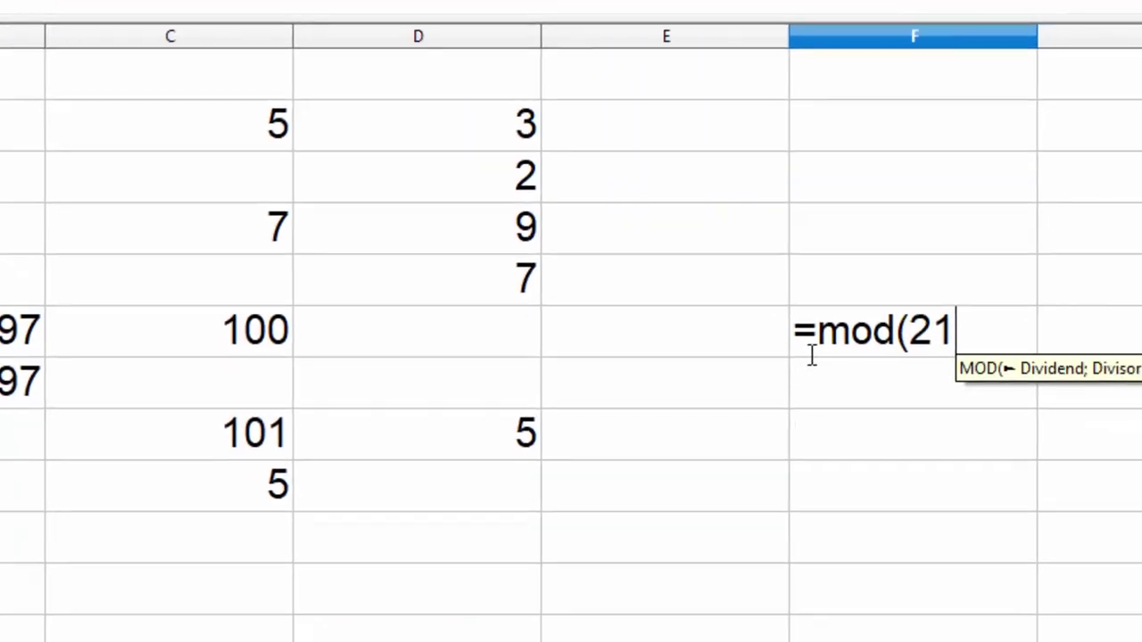
pyautogui.write('0')
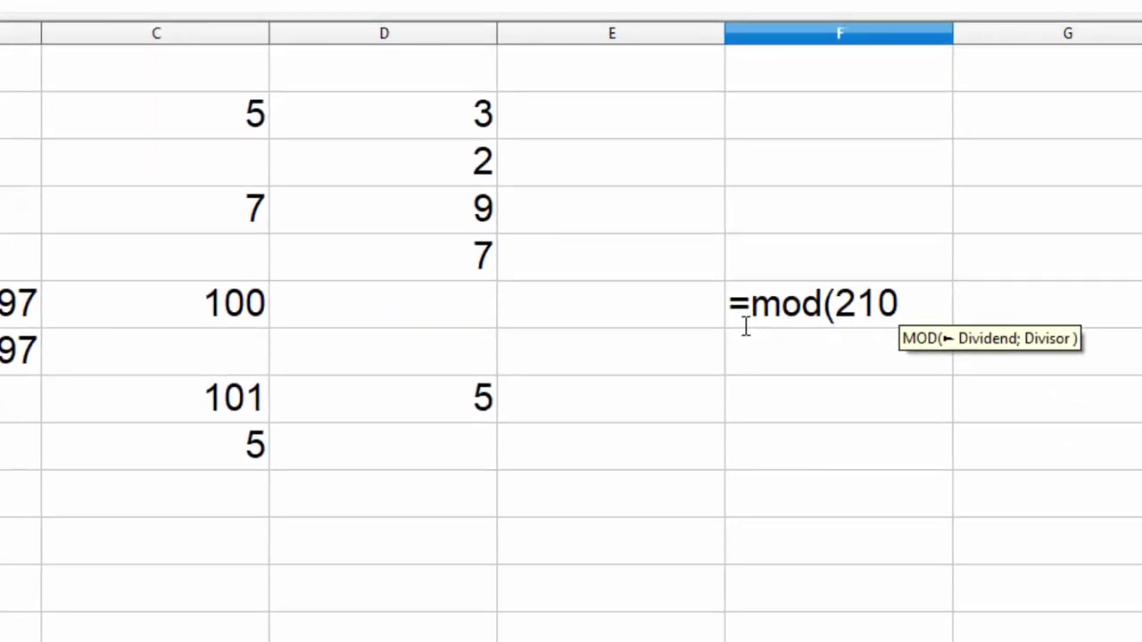
pyautogui.press('BackSpace')
pyautogui.write('1')
pyautogui.write(',')
pyautogui.press('BackSpace')
pyautogui.write(';41')
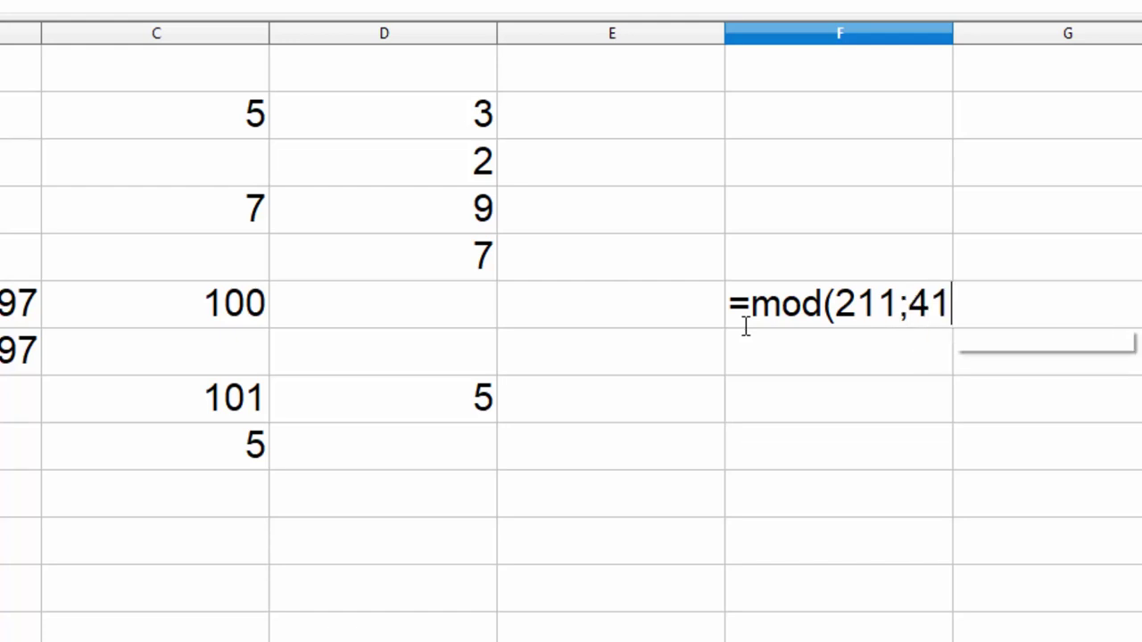
pyautogui.write('1')
pyautogui.press('Return')
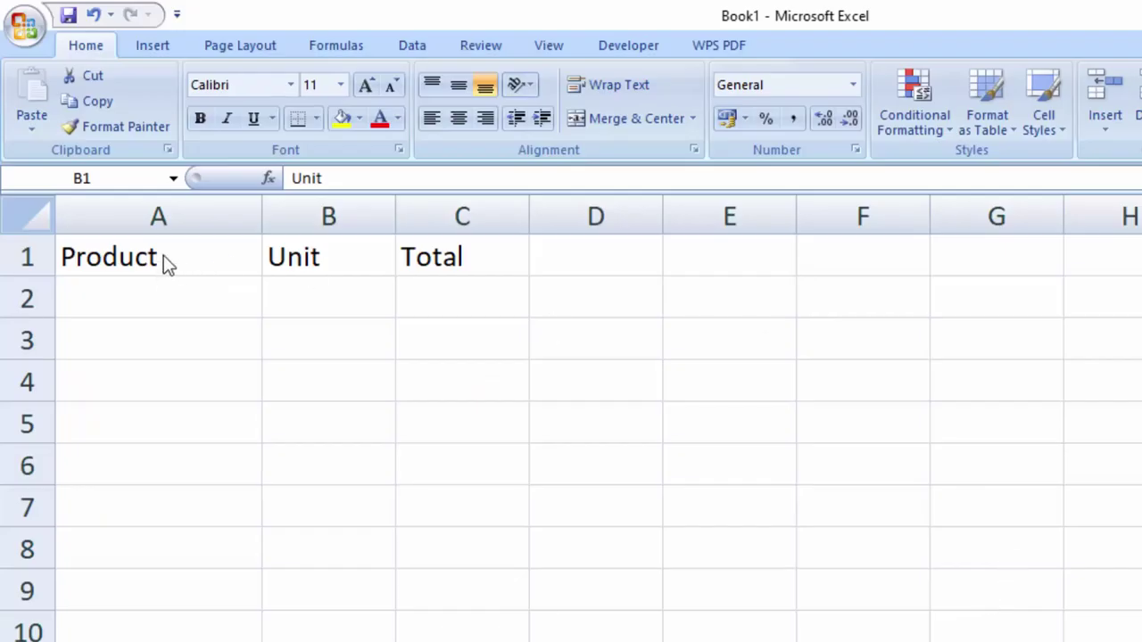
# Change the B1 heading from Unit to Price.
pyautogui.click(191, 255)
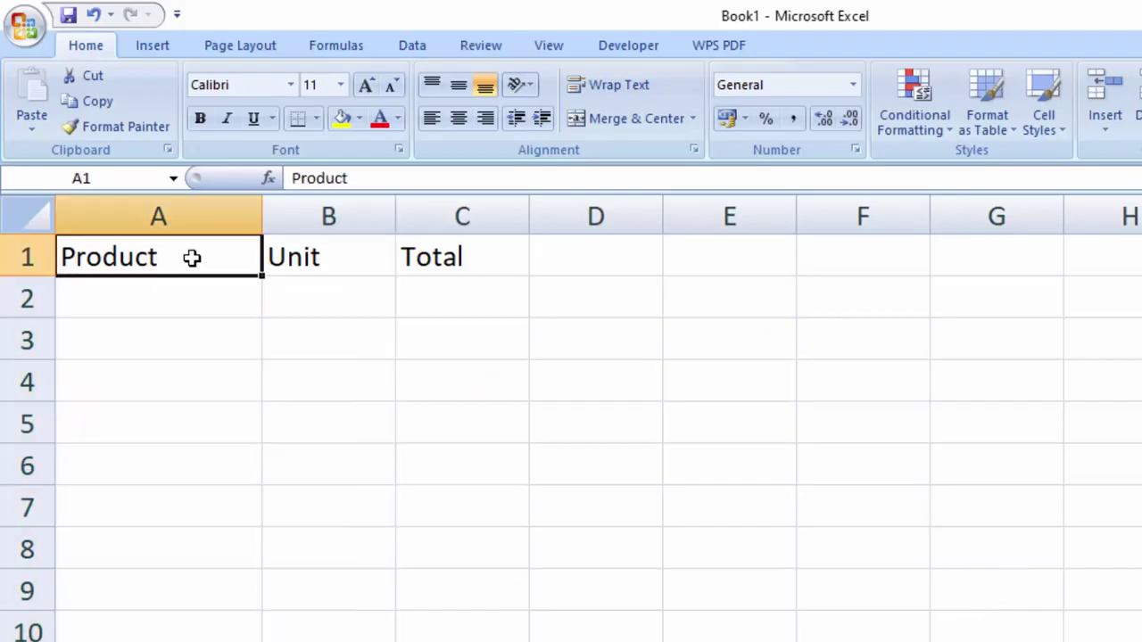
pyautogui.doubleClick(334, 257)
pyautogui.press('BackSpace')
pyautogui.press('BackSpace')
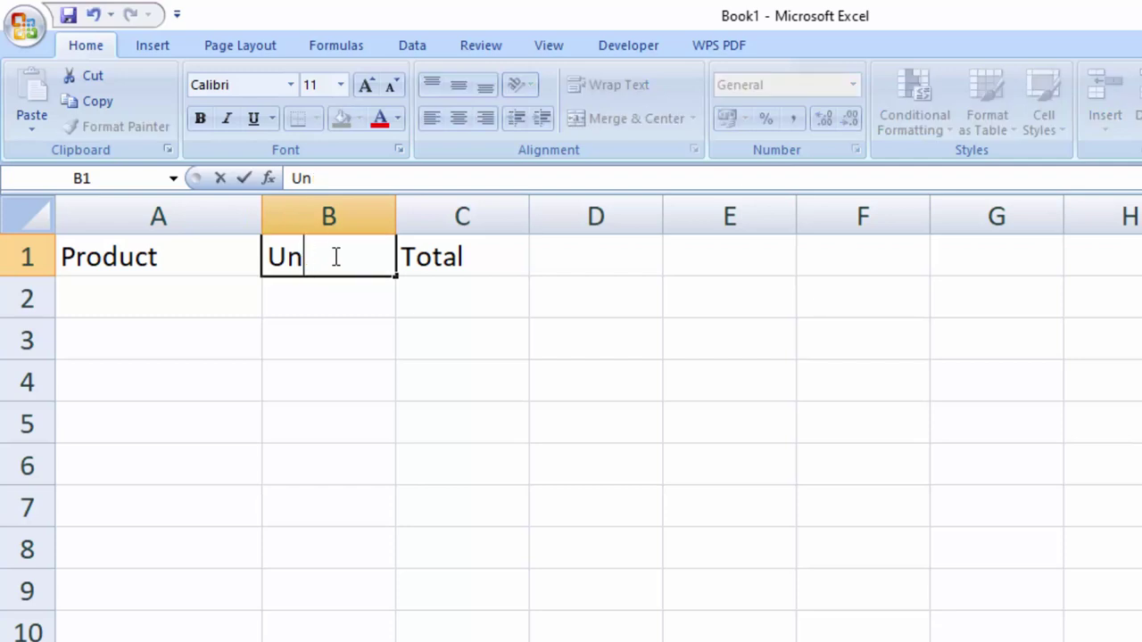
pyautogui.press('BackSpace')
pyautogui.press('BackSpace')
pyautogui.write('Pric')
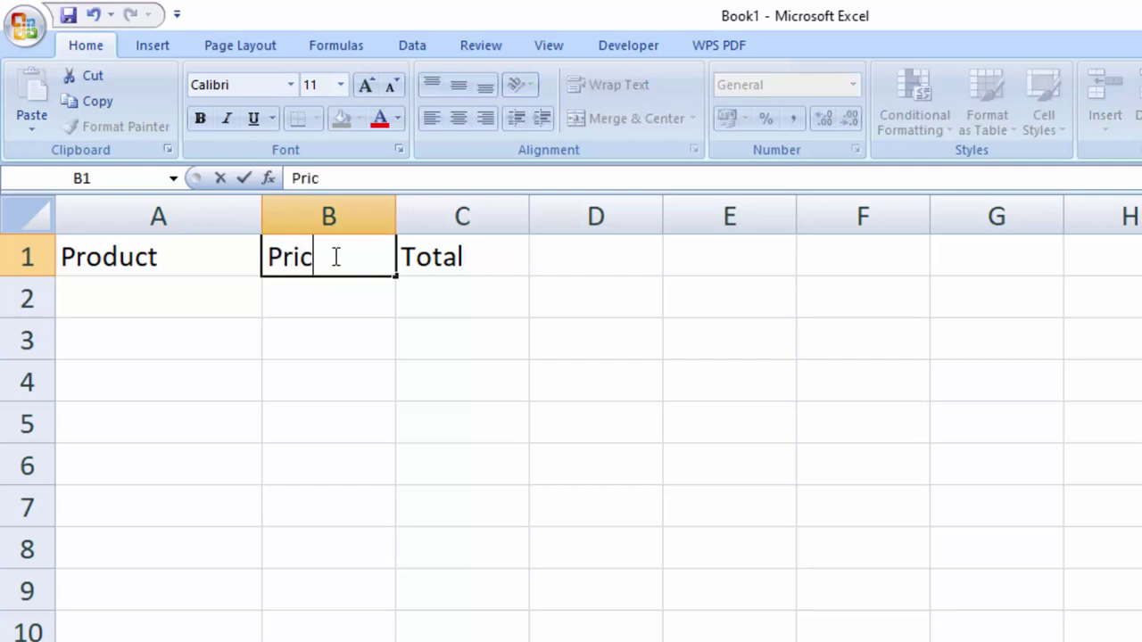
pyautogui.write('e')
# Make C1 read Unit and move the Total heading into D1.
pyautogui.doubleClick(499, 241)
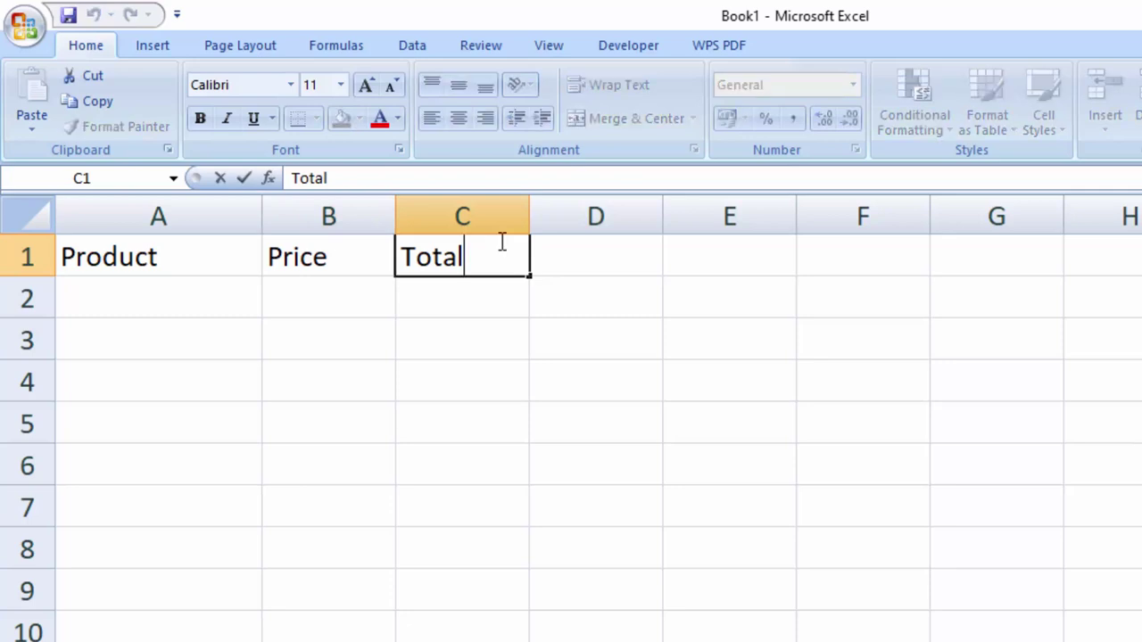
pyautogui.press('BackSpace')
pyautogui.press('BackSpace')
pyautogui.press('BackSpace')
pyautogui.press('BackSpace')
pyautogui.press('BackSpace')
pyautogui.write('U')
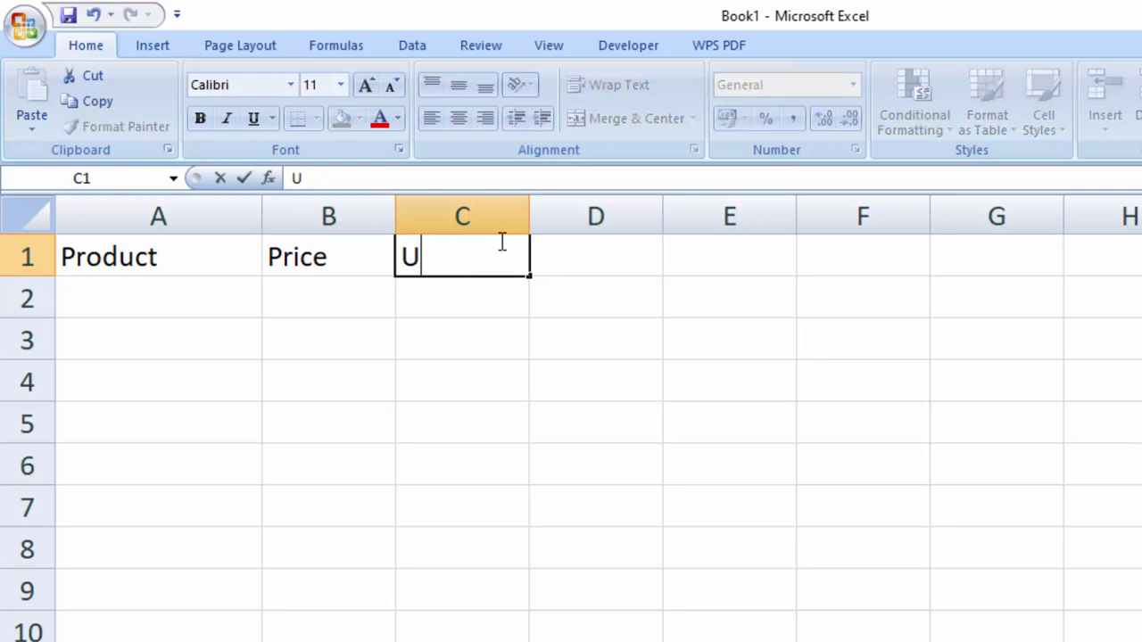
pyautogui.write('nitT')
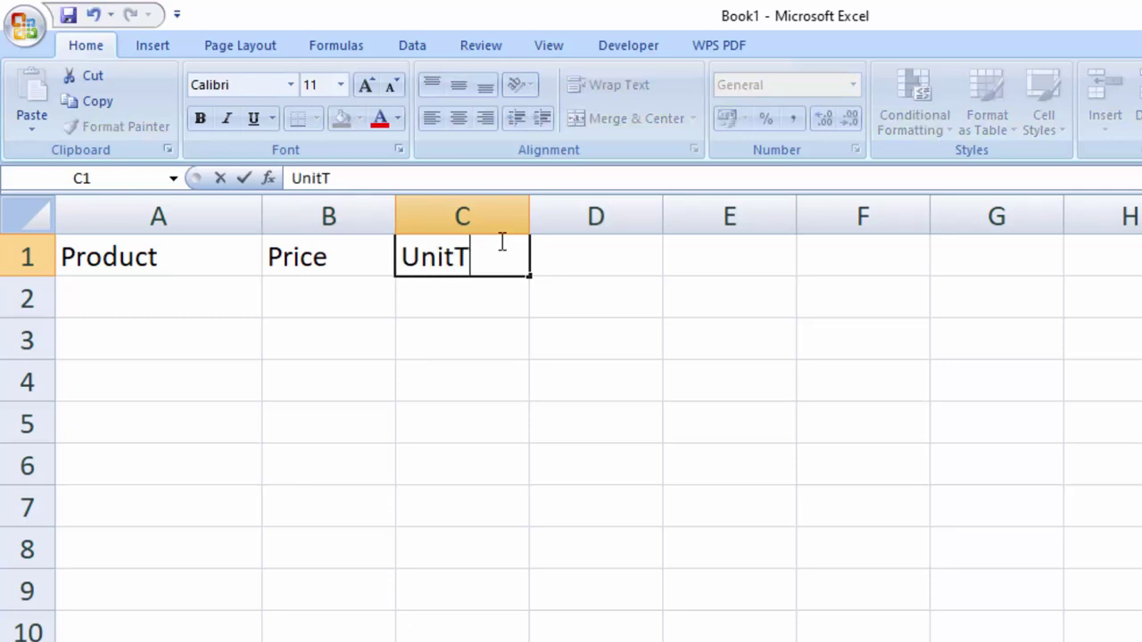
pyautogui.write('otal')
pyautogui.moveTo(522, 254); pyautogui.dragTo(457, 257)
pyautogui.hotkey('ctrl', 'c')
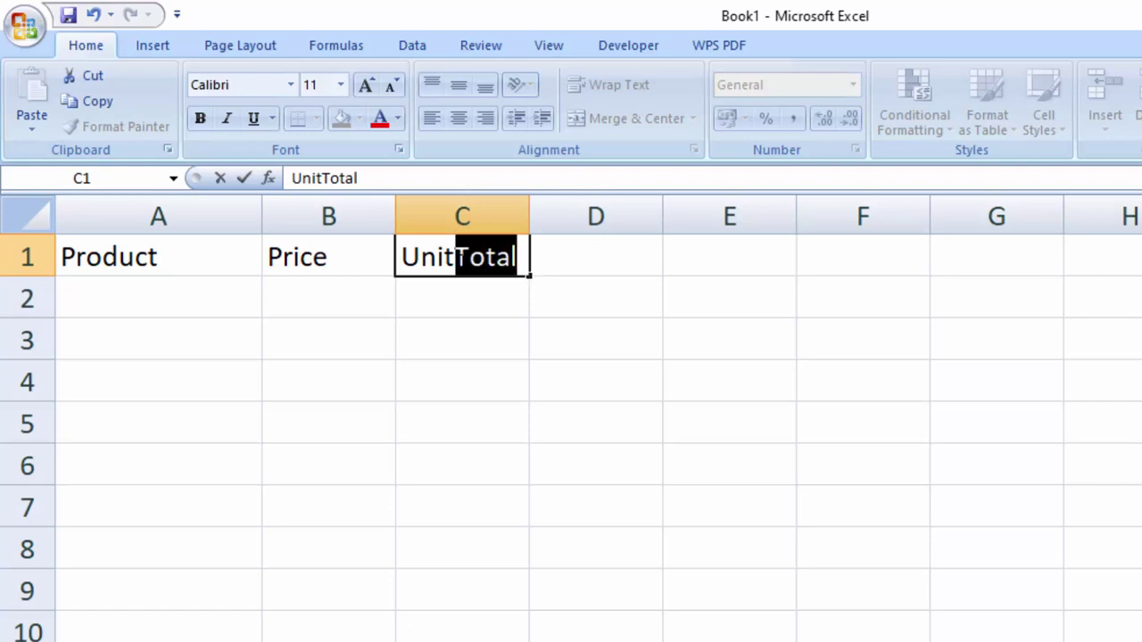
pyautogui.rightClick(457, 257)
pyautogui.click(482, 276)
pyautogui.click(622, 260)
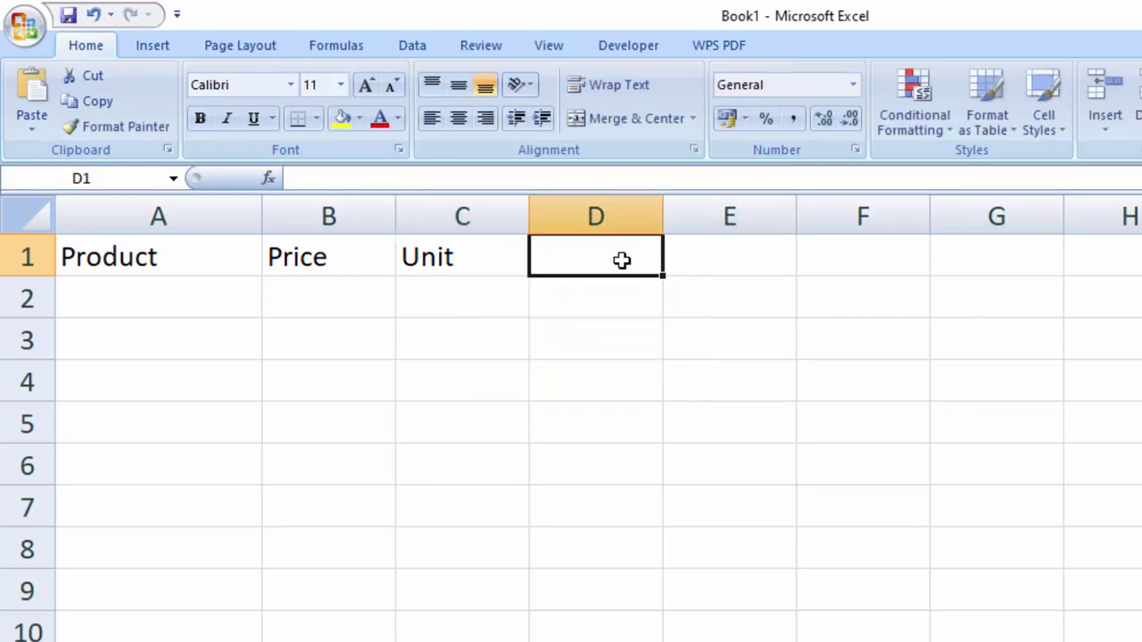
pyautogui.hotkey('ctrl', 'v')
pyautogui.click(538, 379)
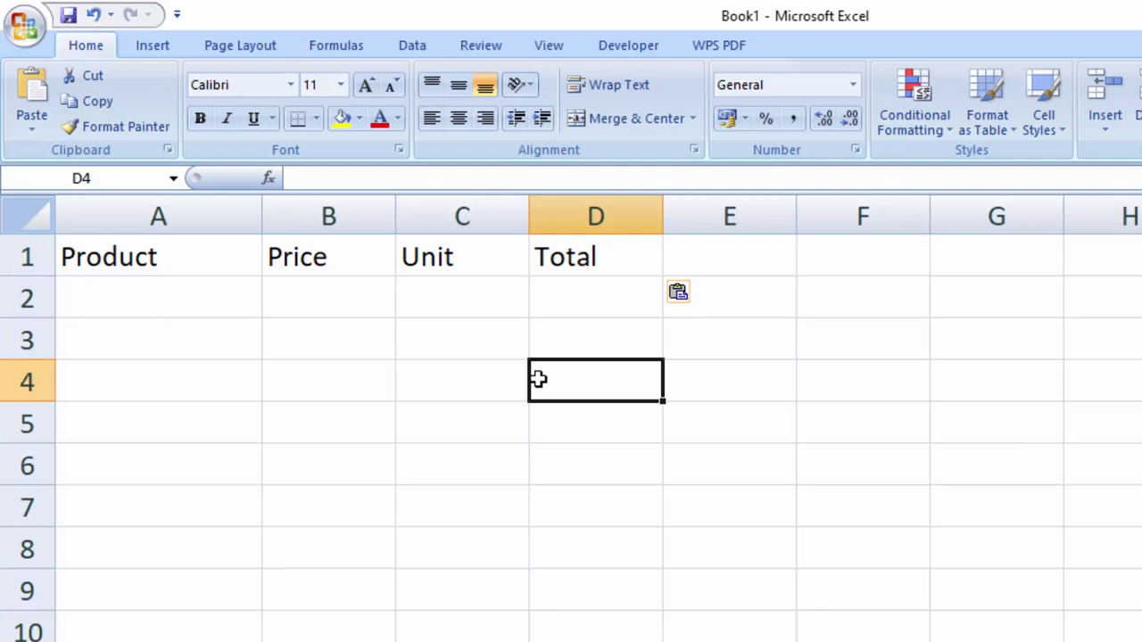
# Select the Product and Price columns and open the Product column menu, closing it unchanged.
pyautogui.click(185, 260)
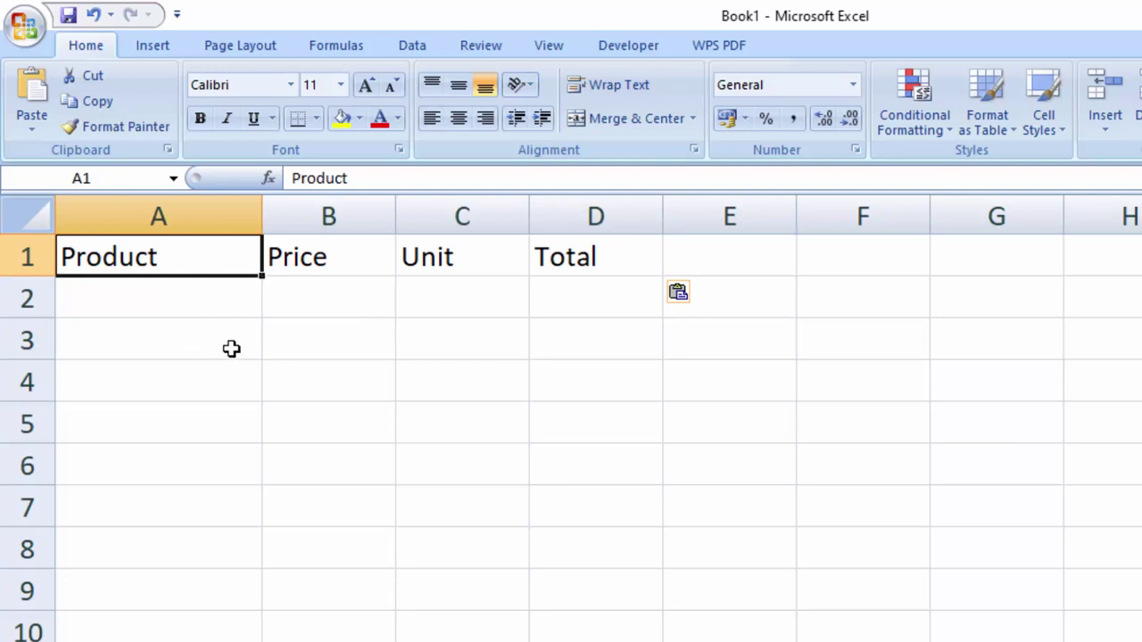
pyautogui.click(314, 257)
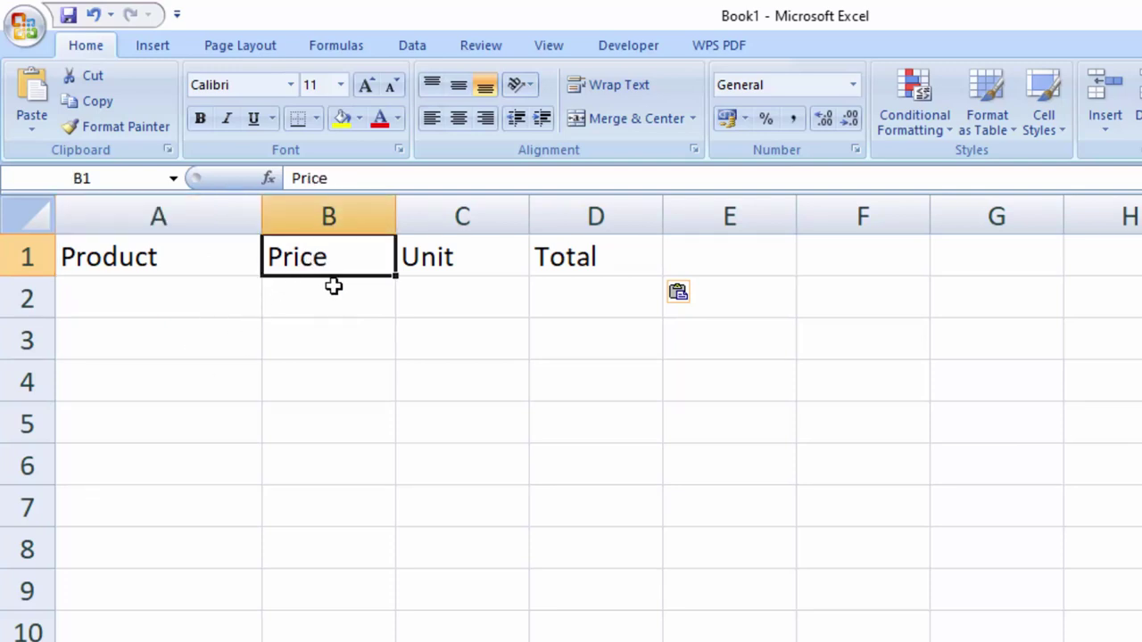
pyautogui.click(291, 214)
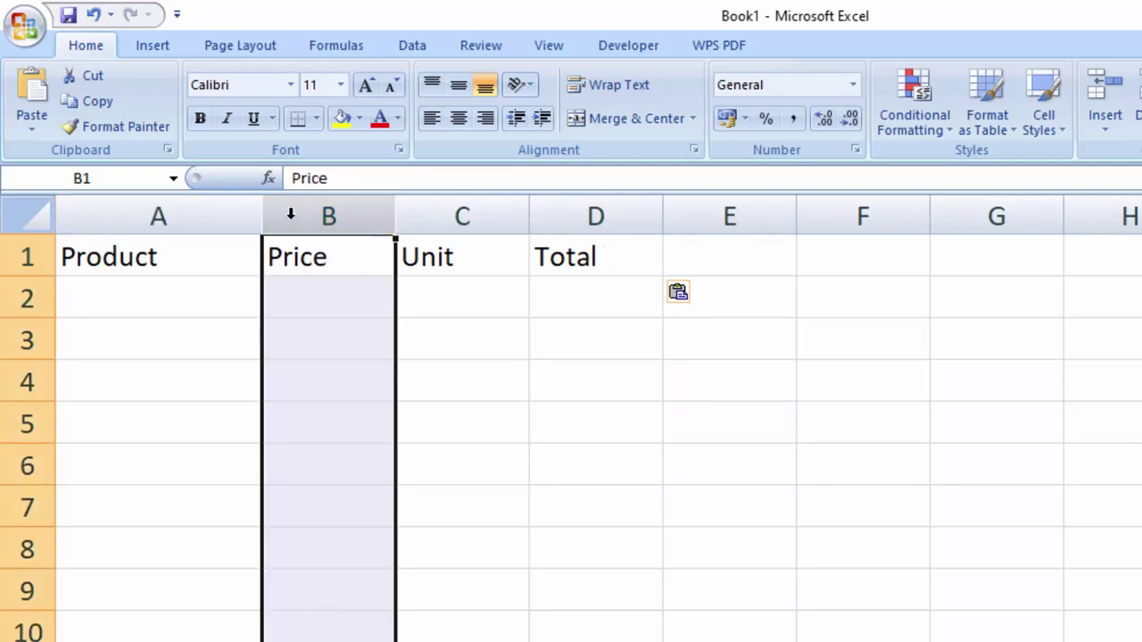
pyautogui.click(231, 210)
pyautogui.click(308, 211)
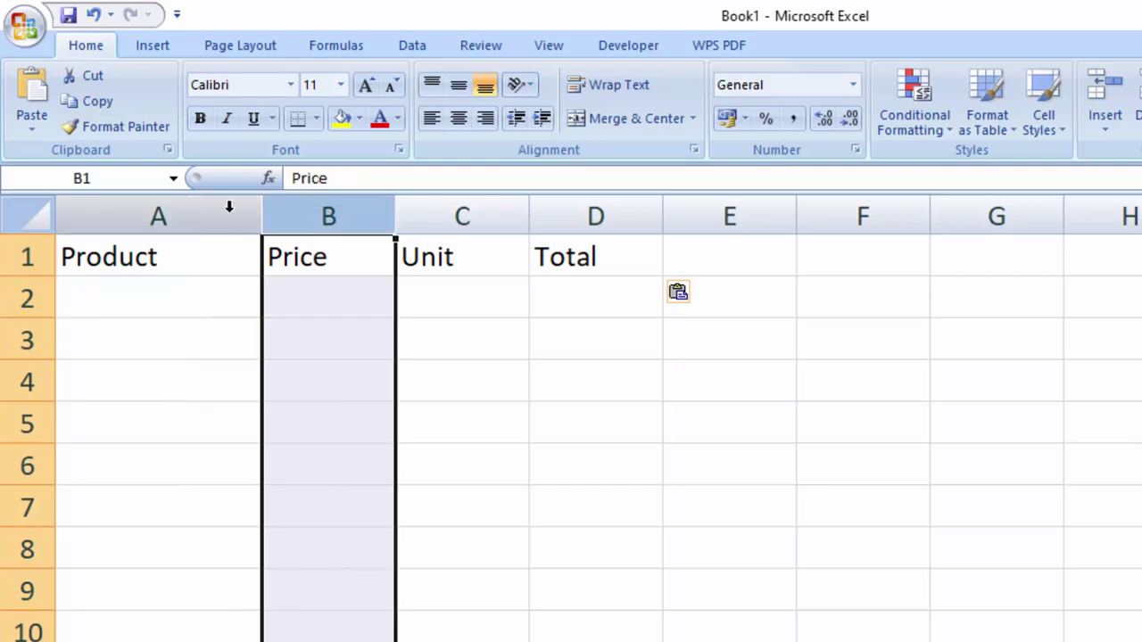
pyautogui.click(229, 209)
pyautogui.click(293, 212)
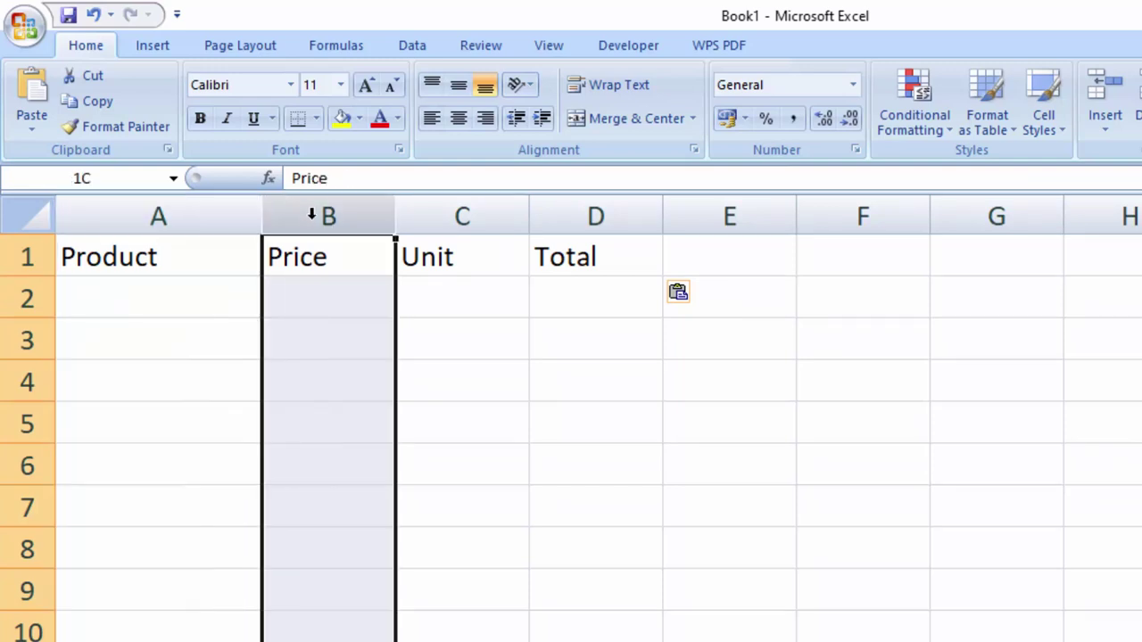
pyautogui.click(238, 205)
pyautogui.rightClick(238, 207)
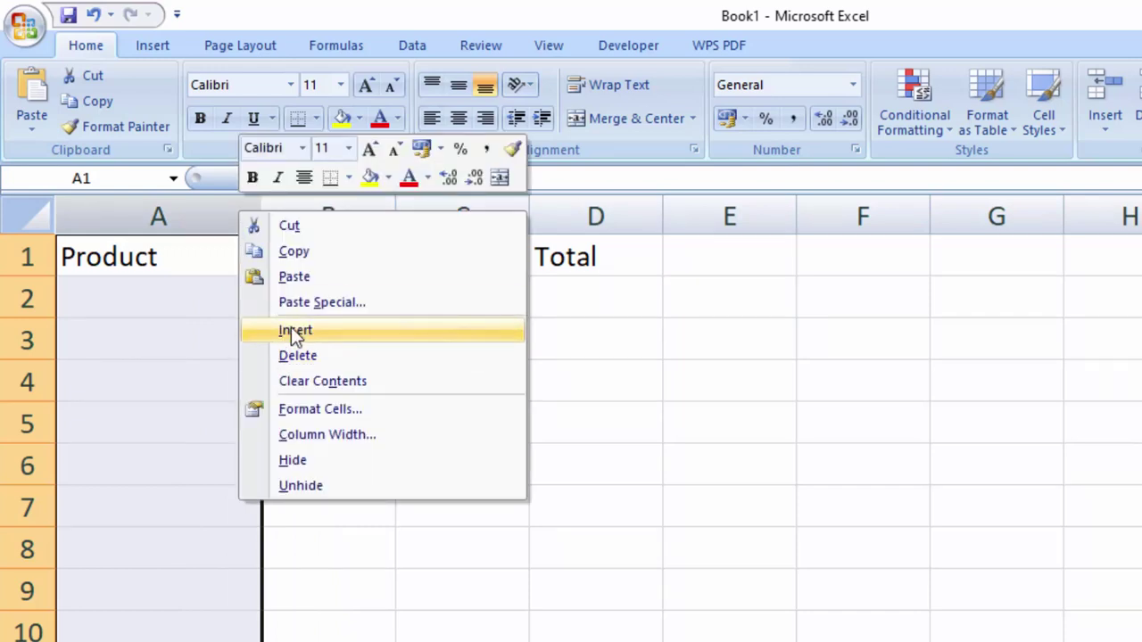
pyautogui.click(294, 277)
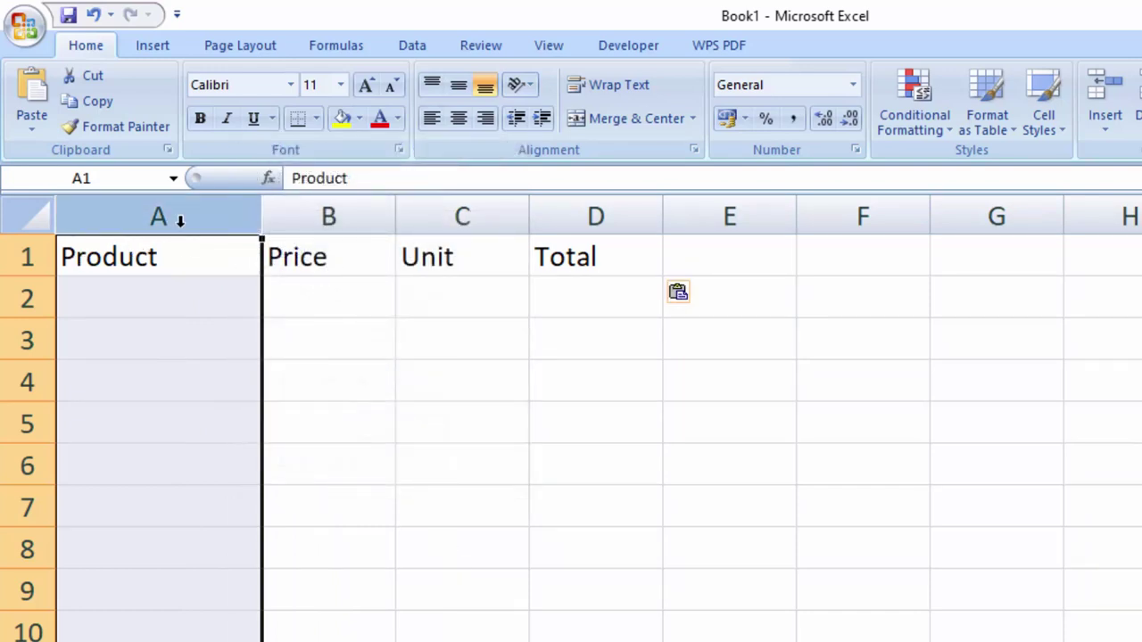
# Insert empty columns before Product and before Price, undo each, and select A2.
pyautogui.click(312, 218)
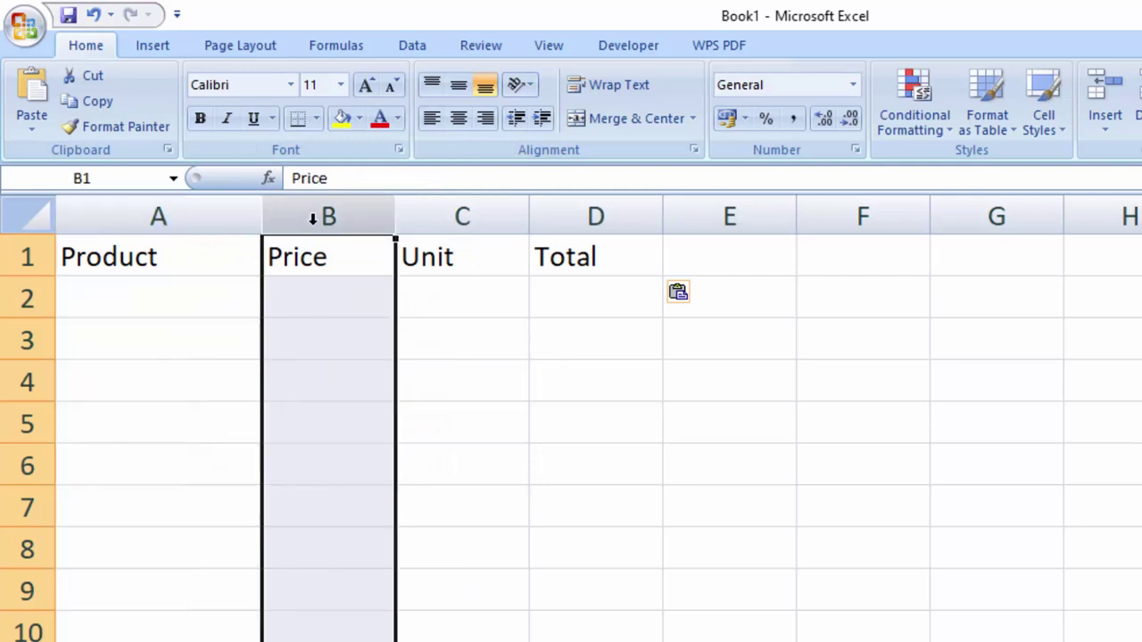
pyautogui.rightClick(230, 223)
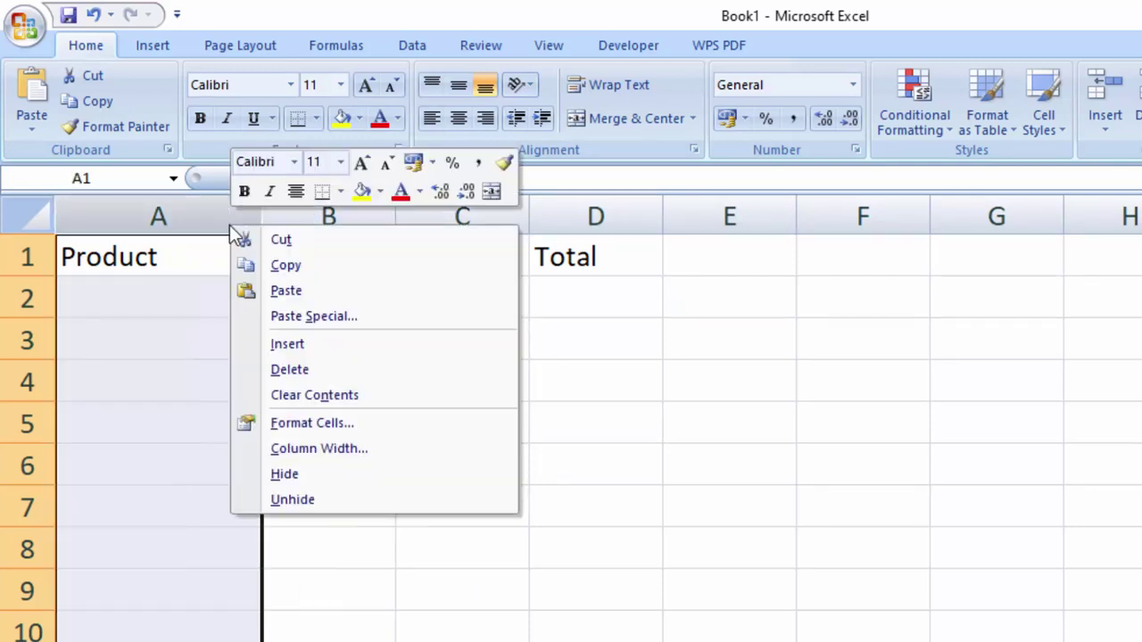
pyautogui.click(275, 344)
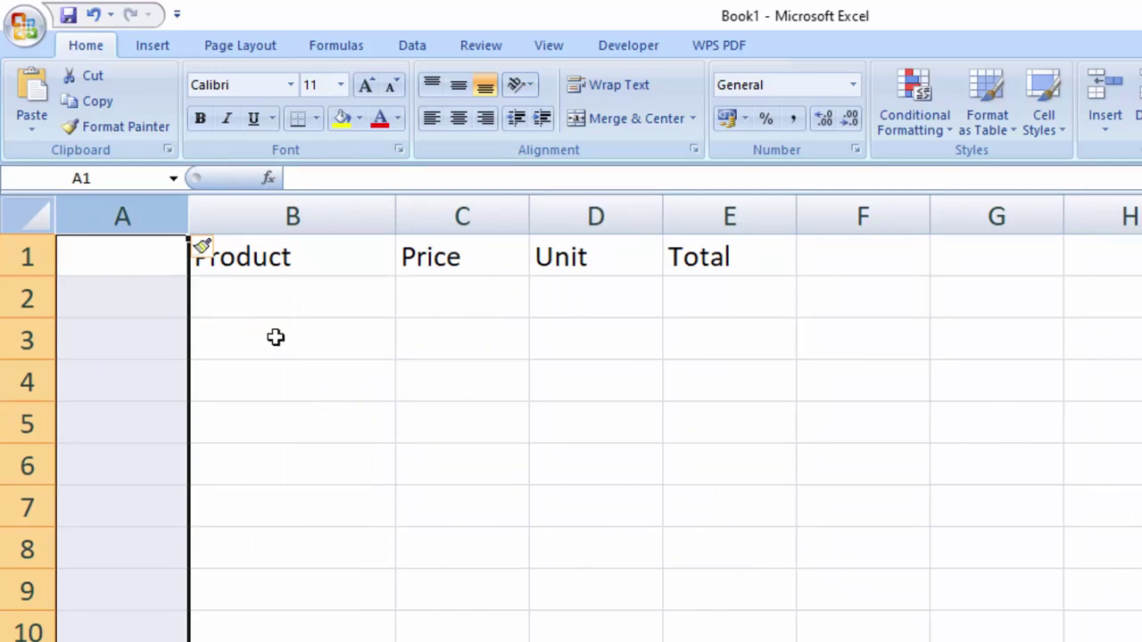
pyautogui.hotkey('ctrl', 'z')
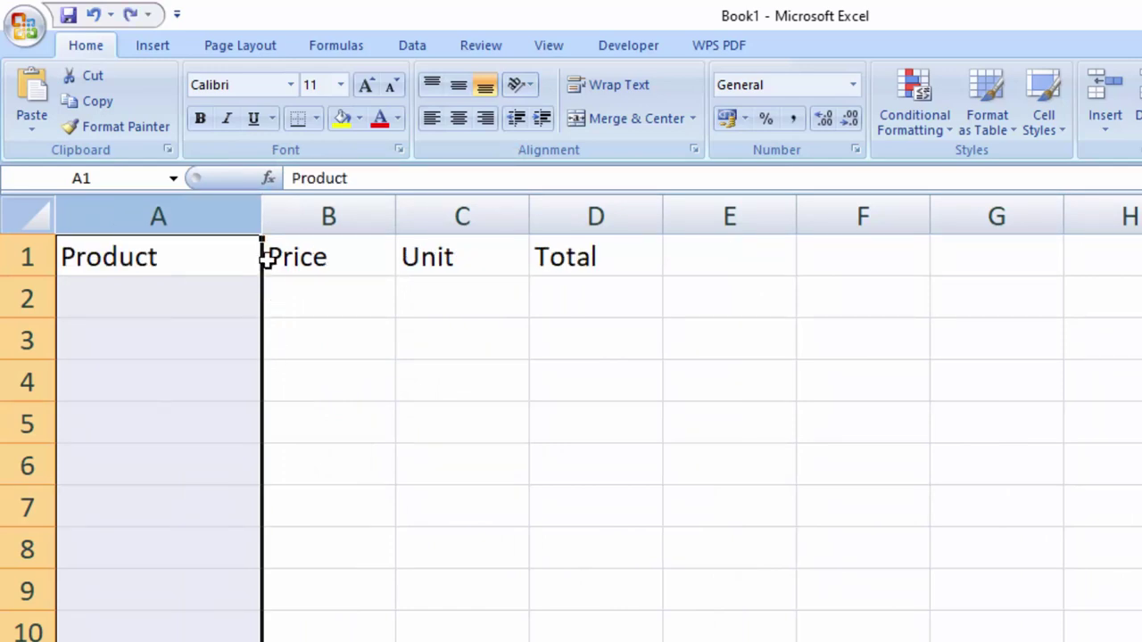
pyautogui.rightClick(297, 217)
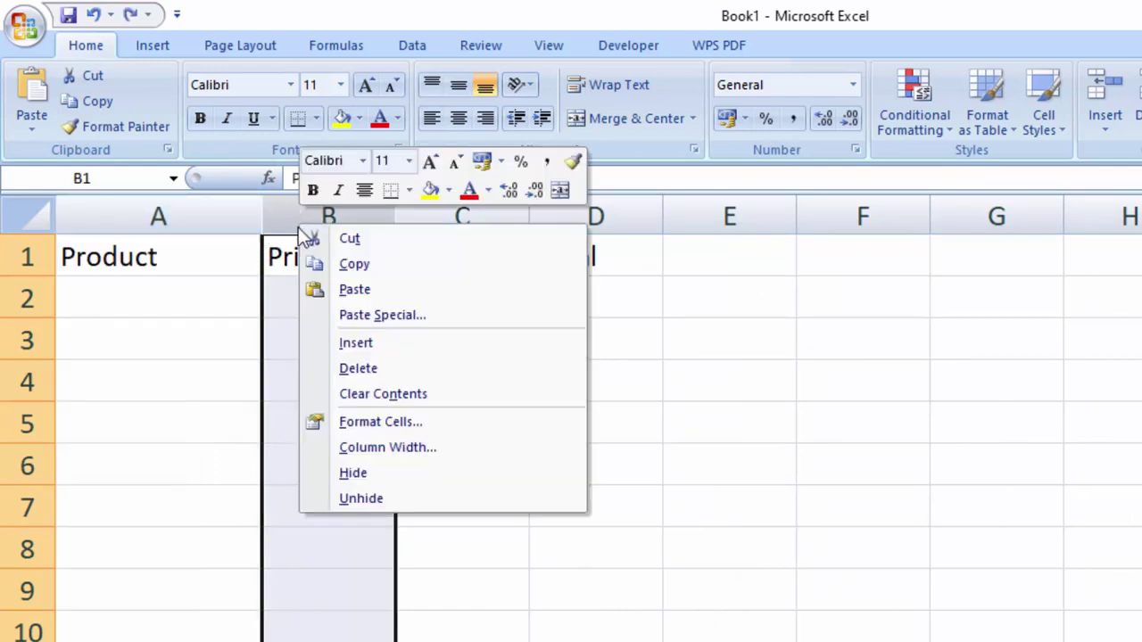
pyautogui.click(348, 342)
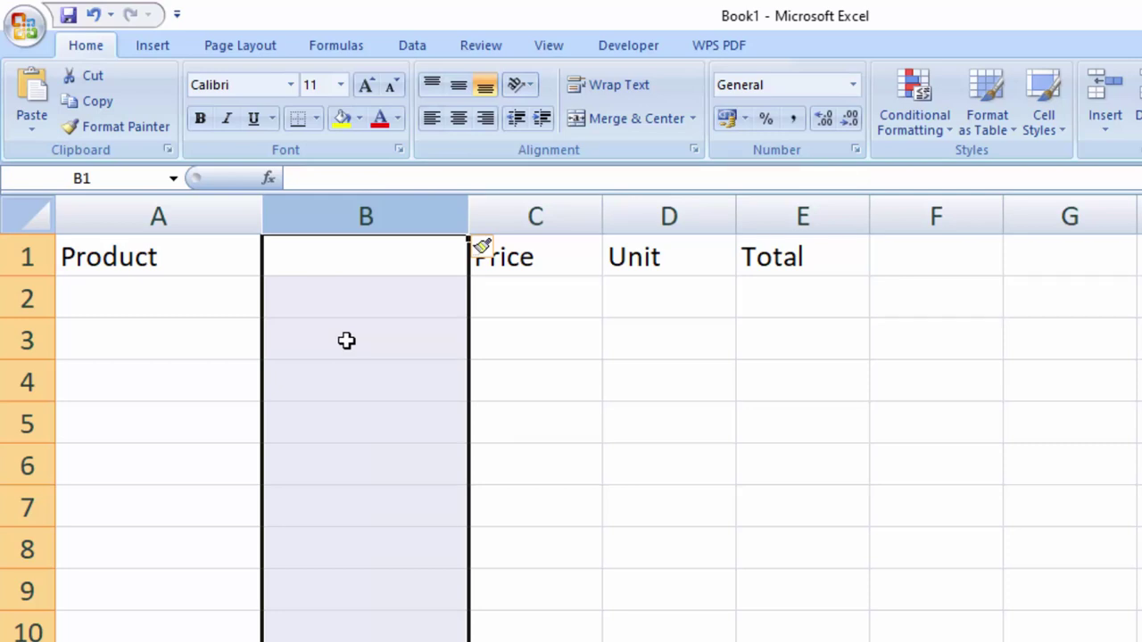
pyautogui.hotkey('ctrl', 'z')
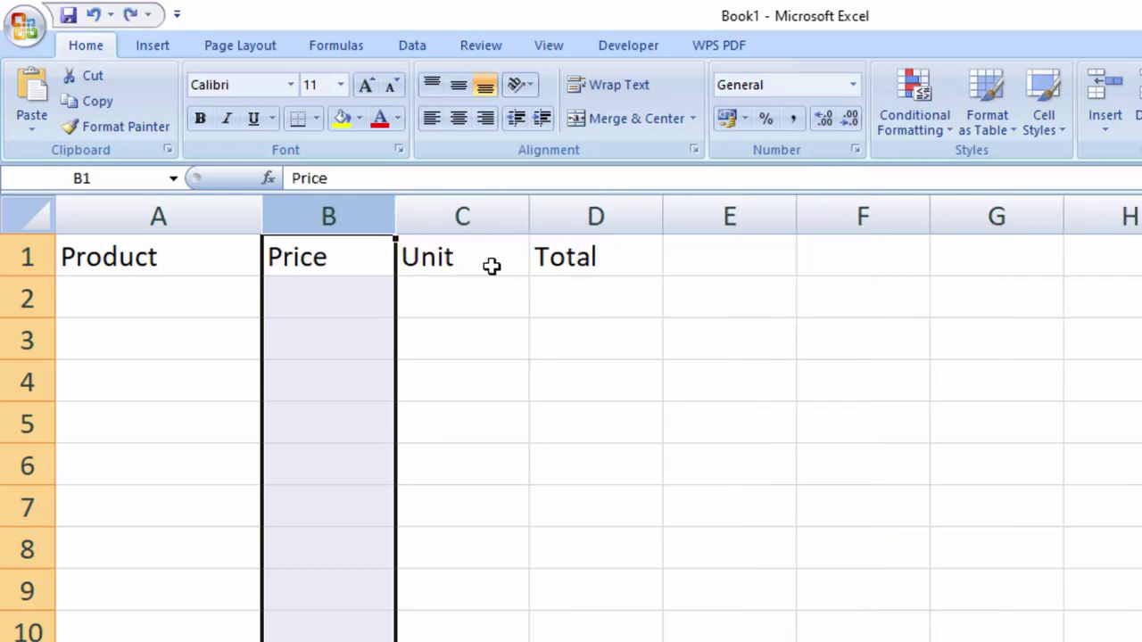
pyautogui.click(197, 291)
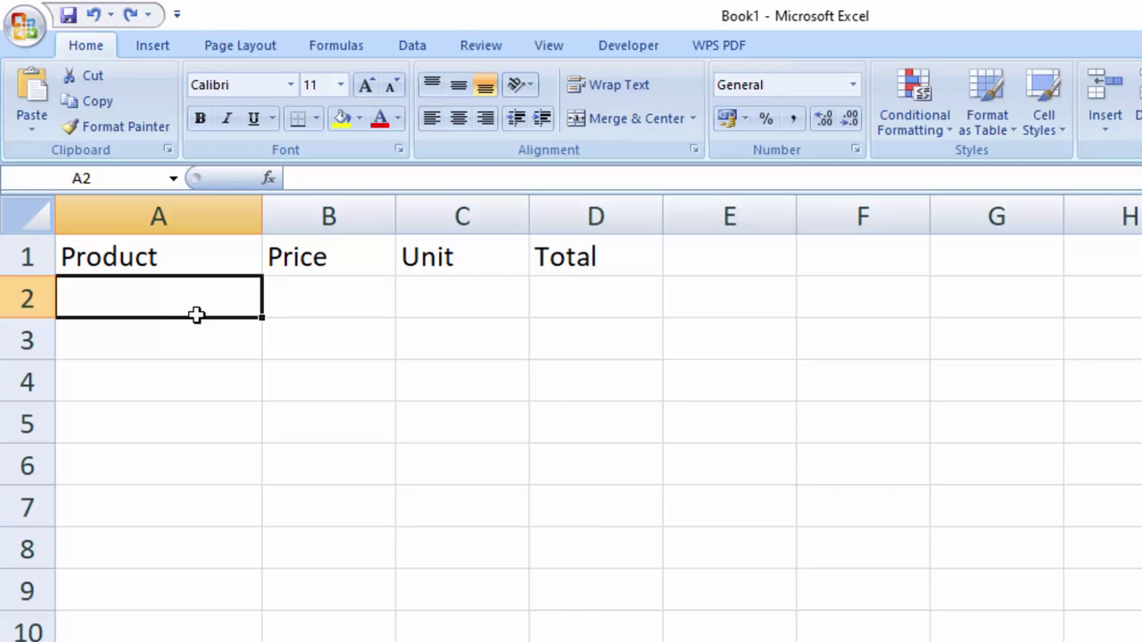
# Select the Product entry cells A2:A8 and show the Data ribbon tab.
pyautogui.moveTo(197, 314); pyautogui.dragTo(197, 536)
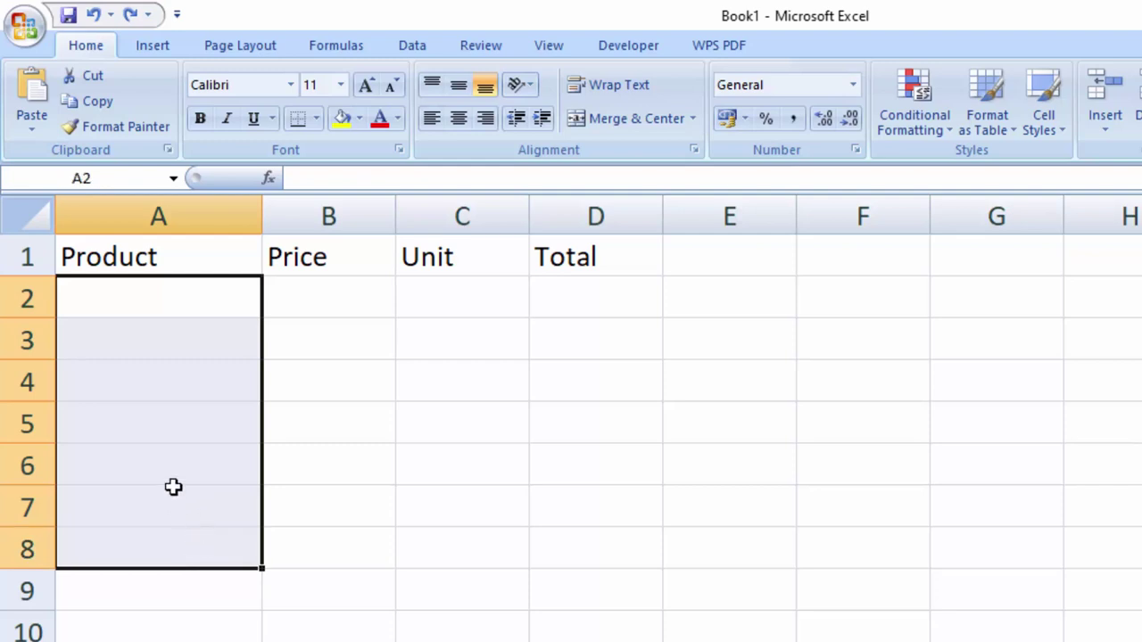
pyautogui.click(174, 297)
pyautogui.moveTo(174, 297); pyautogui.dragTo(173, 516)
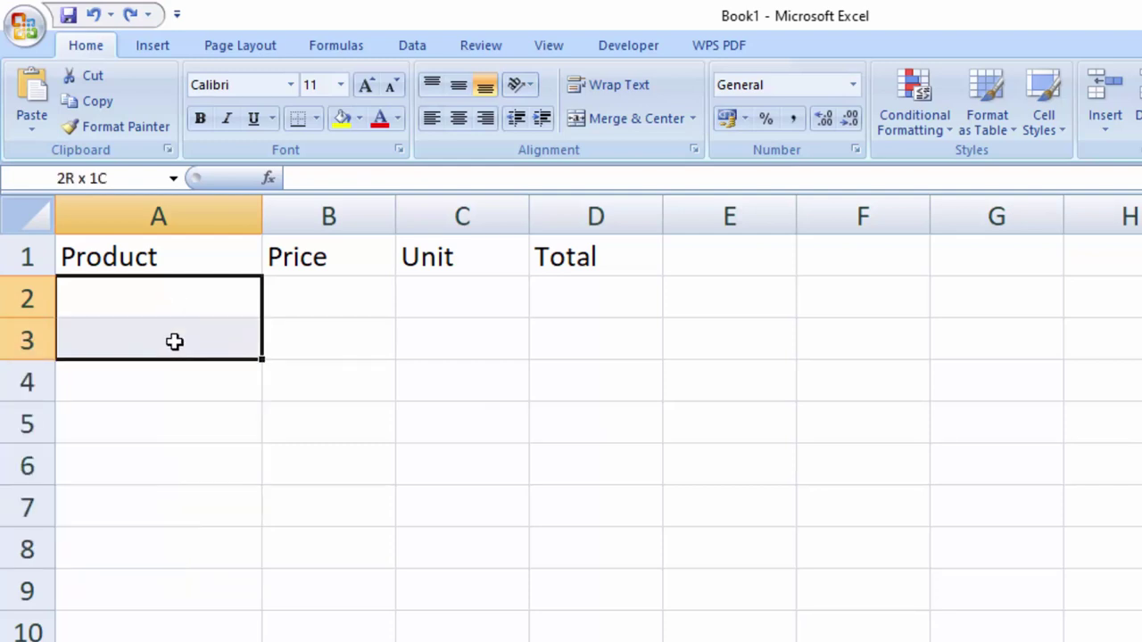
pyautogui.moveTo(187, 298); pyautogui.dragTo(165, 586)
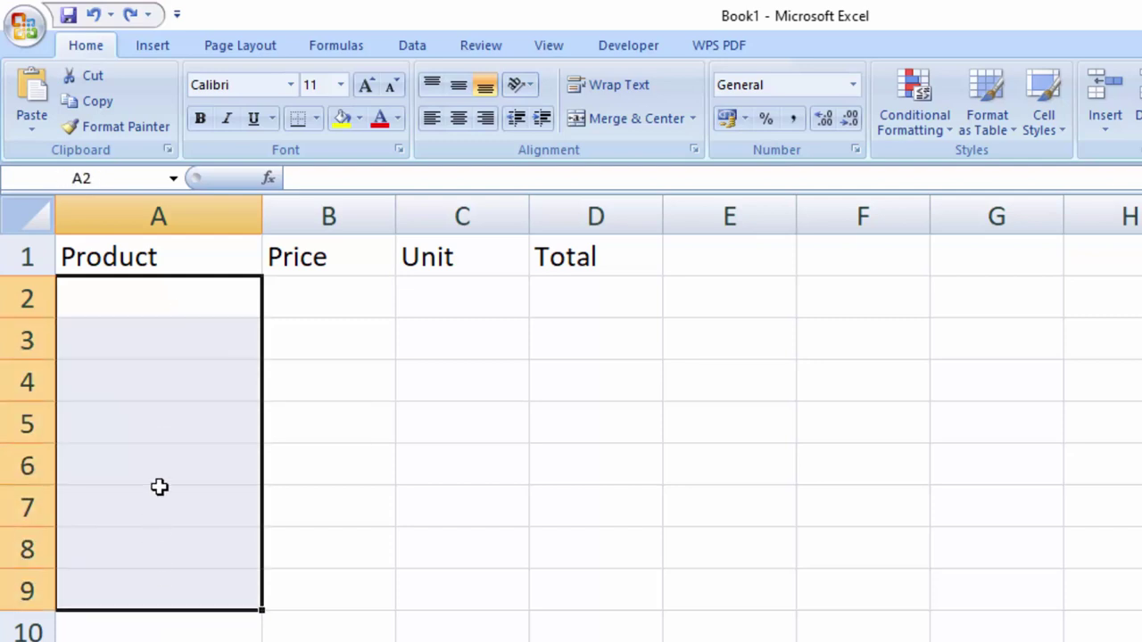
pyautogui.click(163, 312)
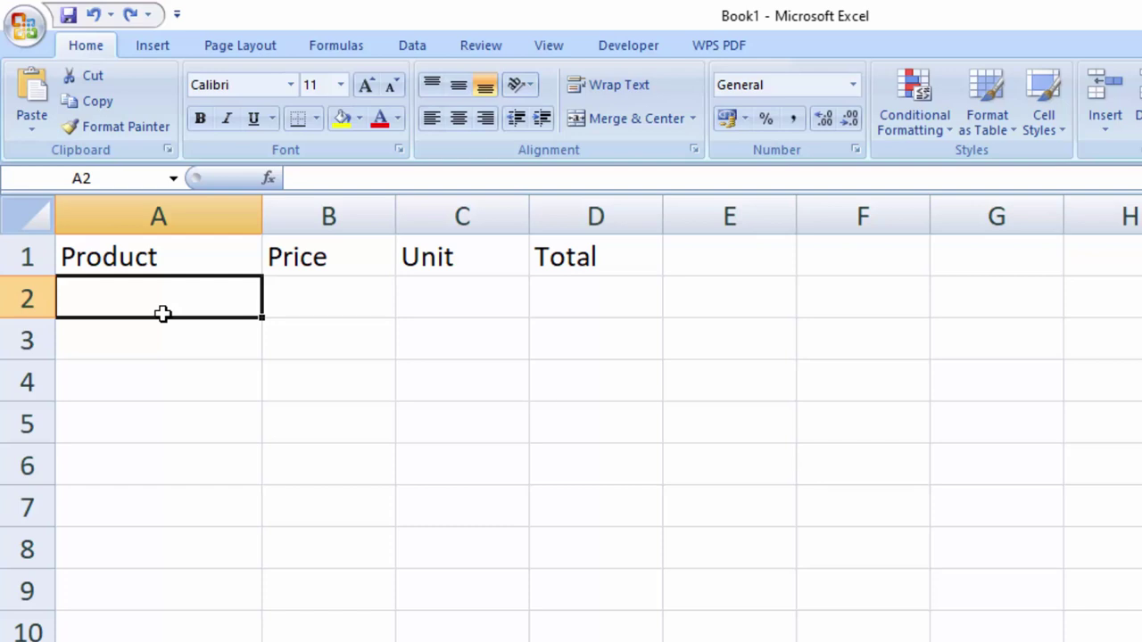
pyautogui.moveTo(162, 313); pyautogui.dragTo(160, 543)
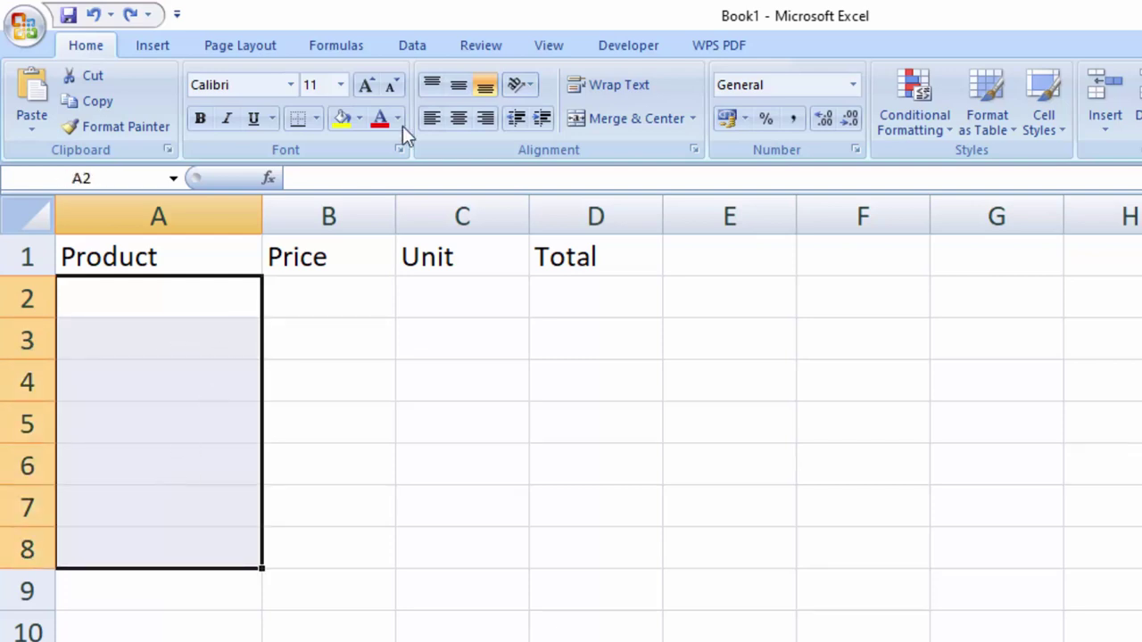
pyautogui.click(420, 50)
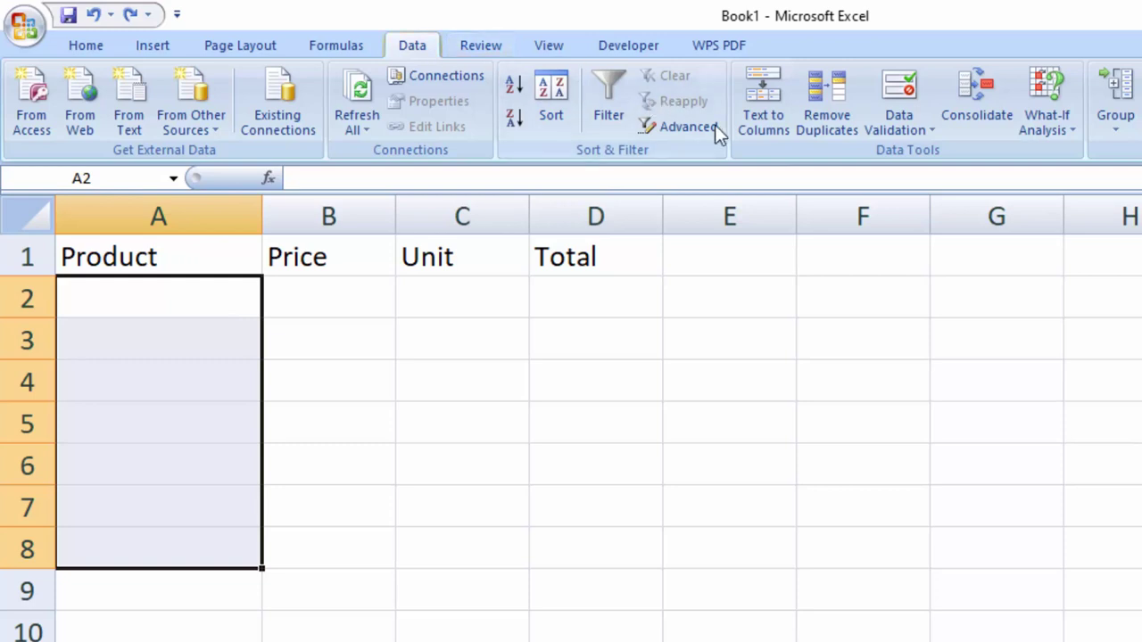
# Open Data Validation for the Product cells and set Allow to List.
pyautogui.click(914, 130)
pyautogui.click(933, 156)
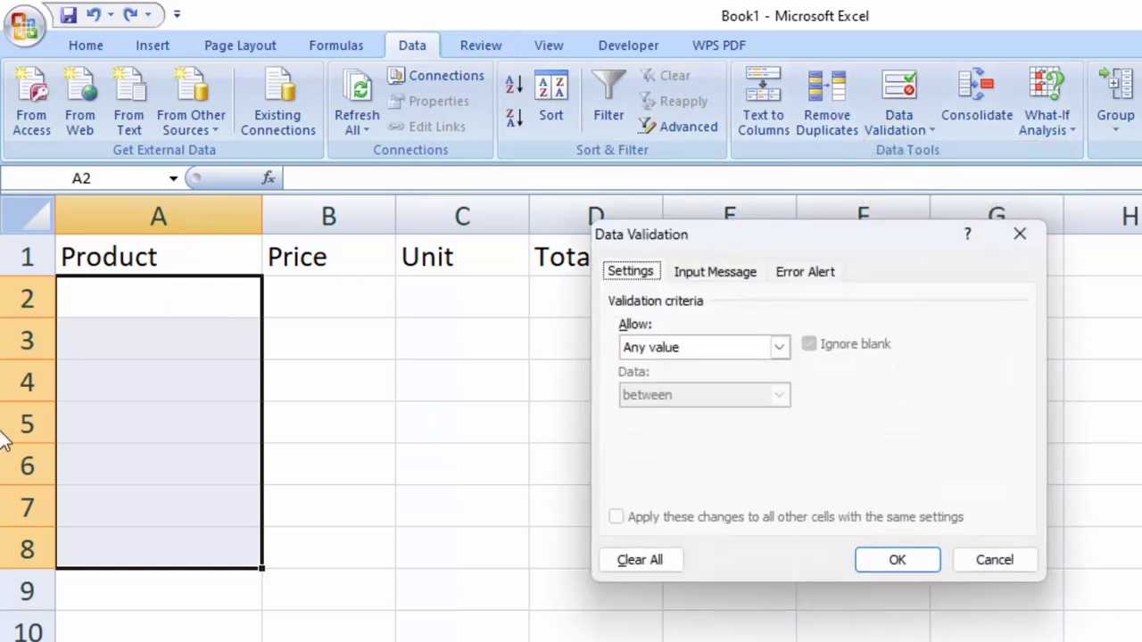
pyautogui.click(782, 348)
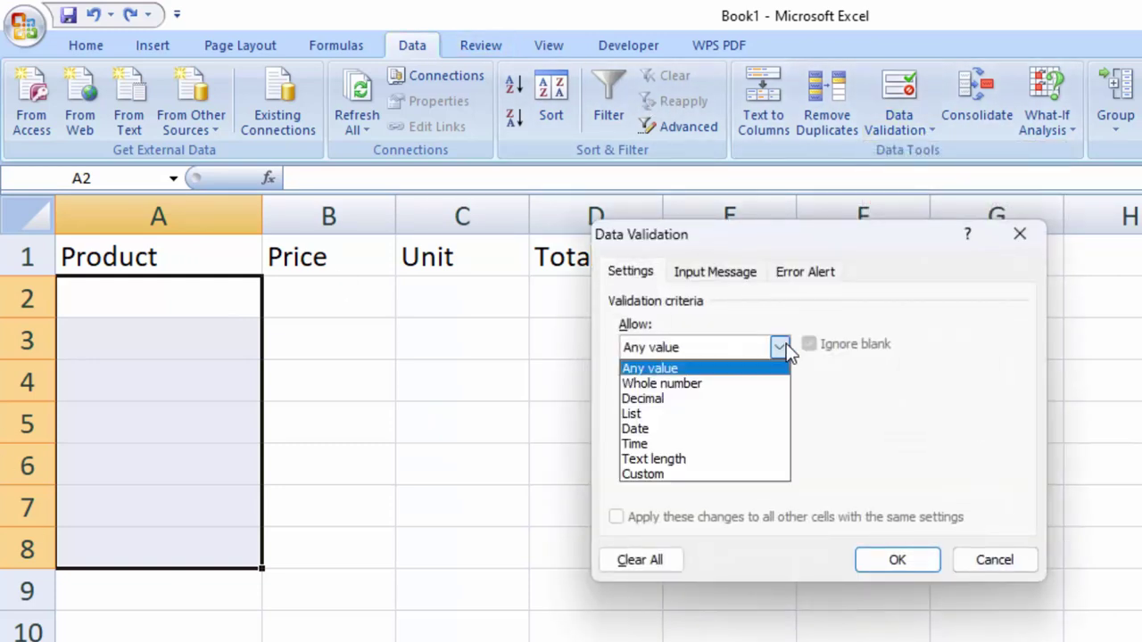
pyautogui.click(705, 415)
pyautogui.click(691, 443)
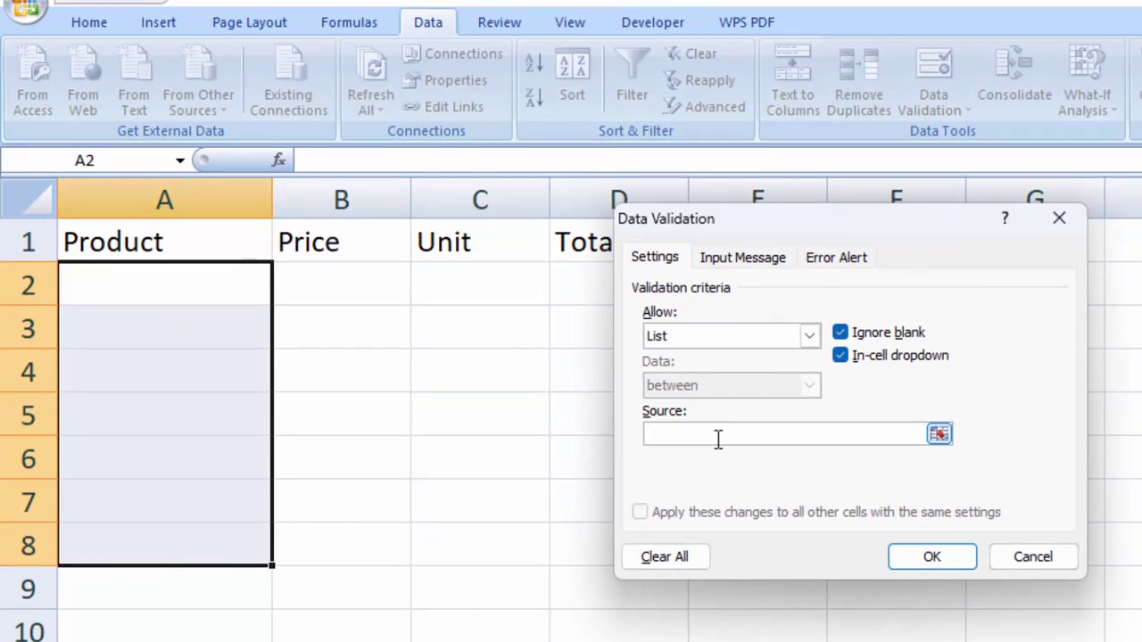
# Enter 'Mustered Oil,Red Chilli Powder,Besan' as the list source, correcting the Chilli spelling.
pyautogui.write('Mustered ')
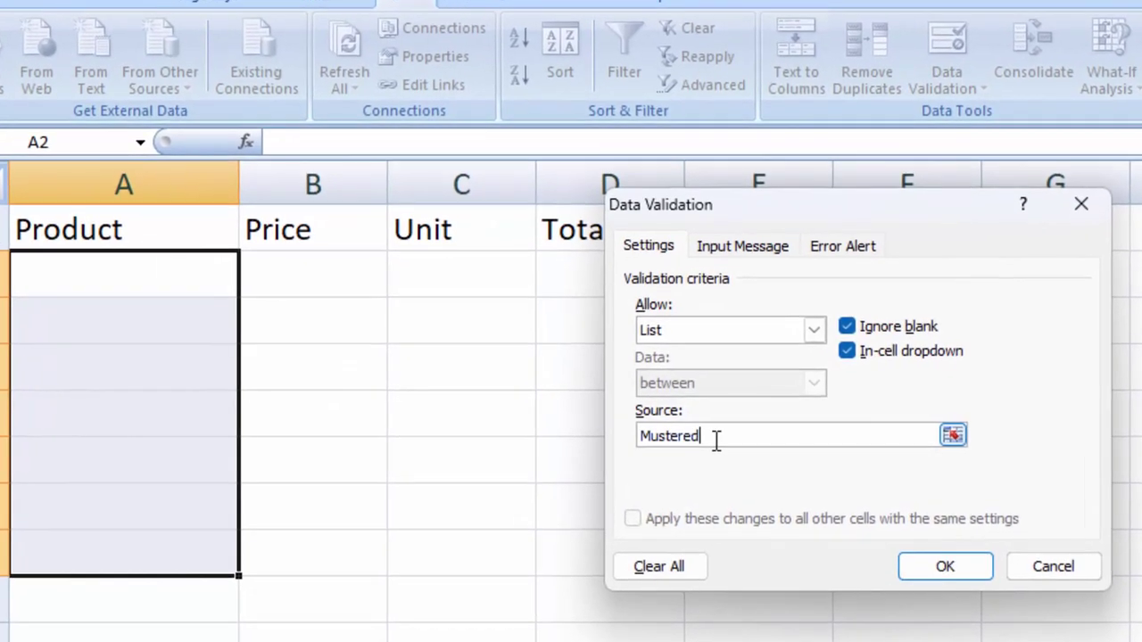
pyautogui.write('Oi')
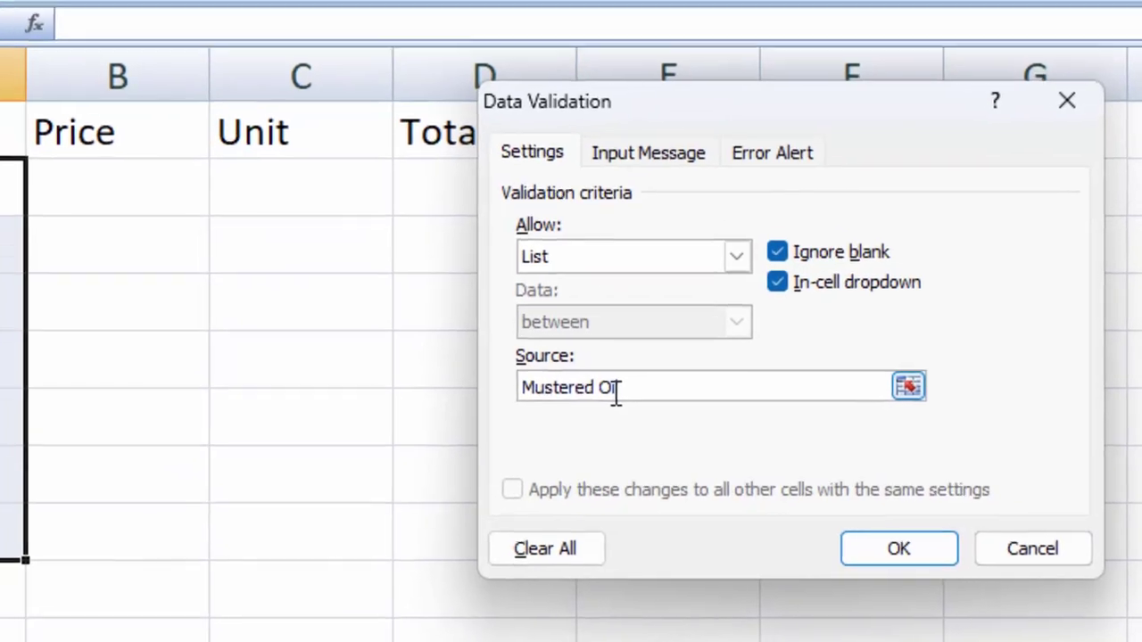
pyautogui.write(',')
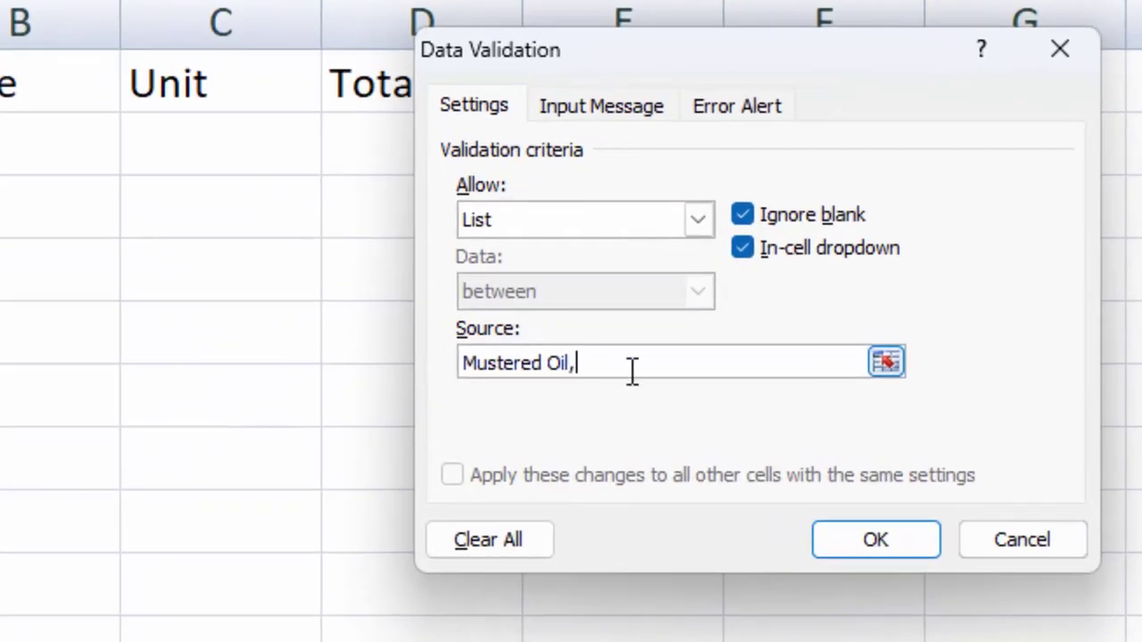
pyautogui.write('R')
pyautogui.write('ed C')
pyautogui.write('hii ')
pyautogui.write('Pow')
pyautogui.write('der')
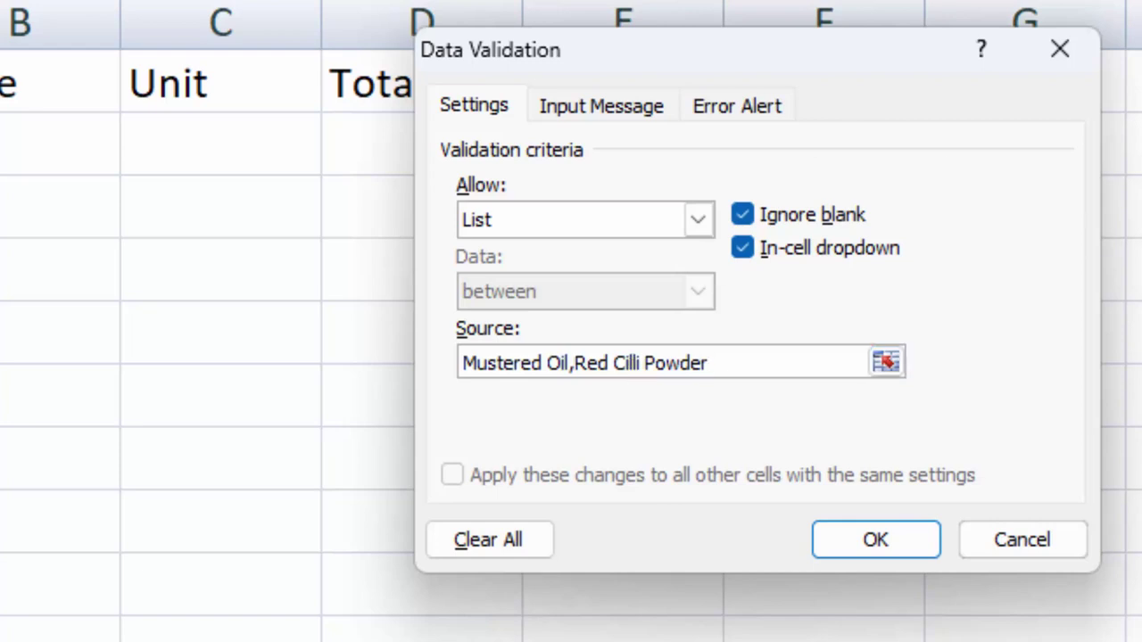
pyautogui.write(',')
pyautogui.click(630, 366)
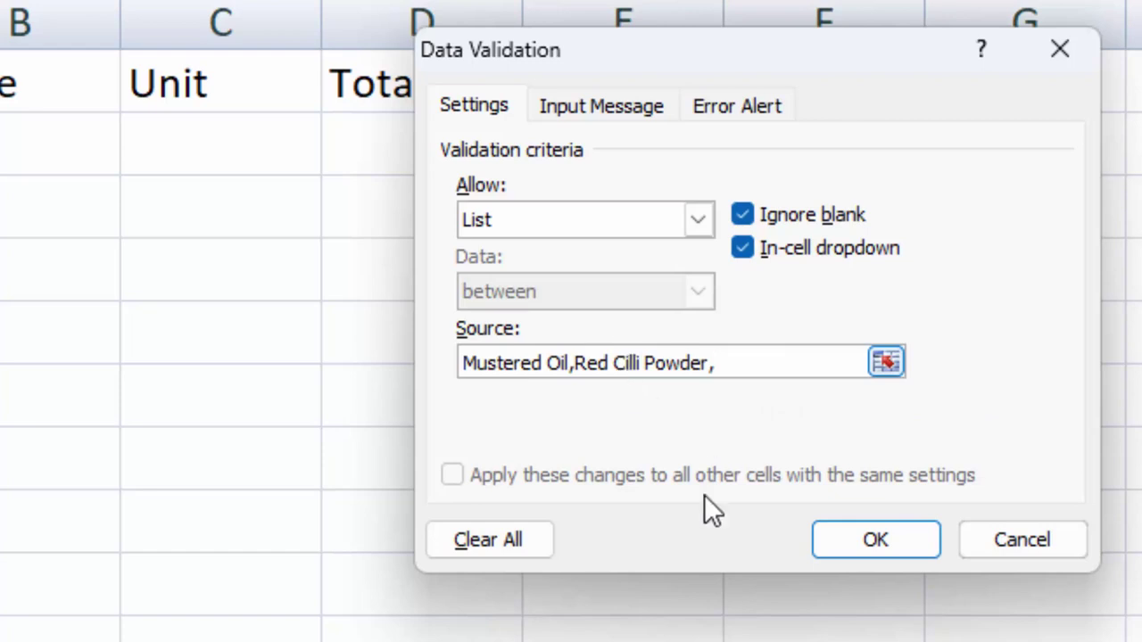
pyautogui.press('Delete')
pyautogui.press('Delete')
pyautogui.press('Delete')
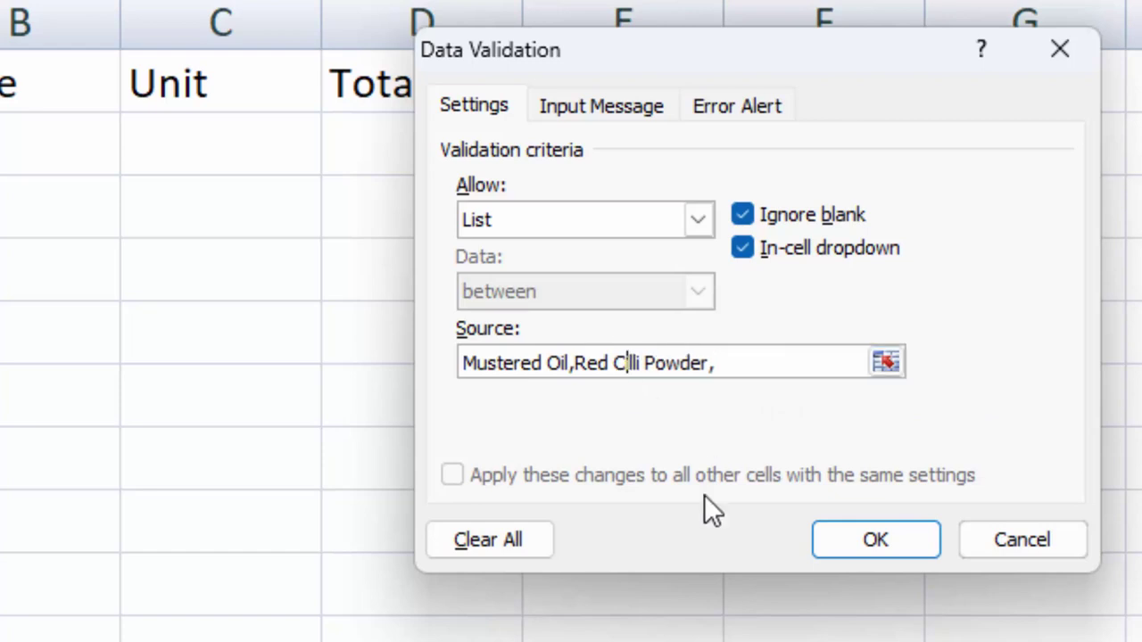
pyautogui.write('h')
pyautogui.click(786, 364)
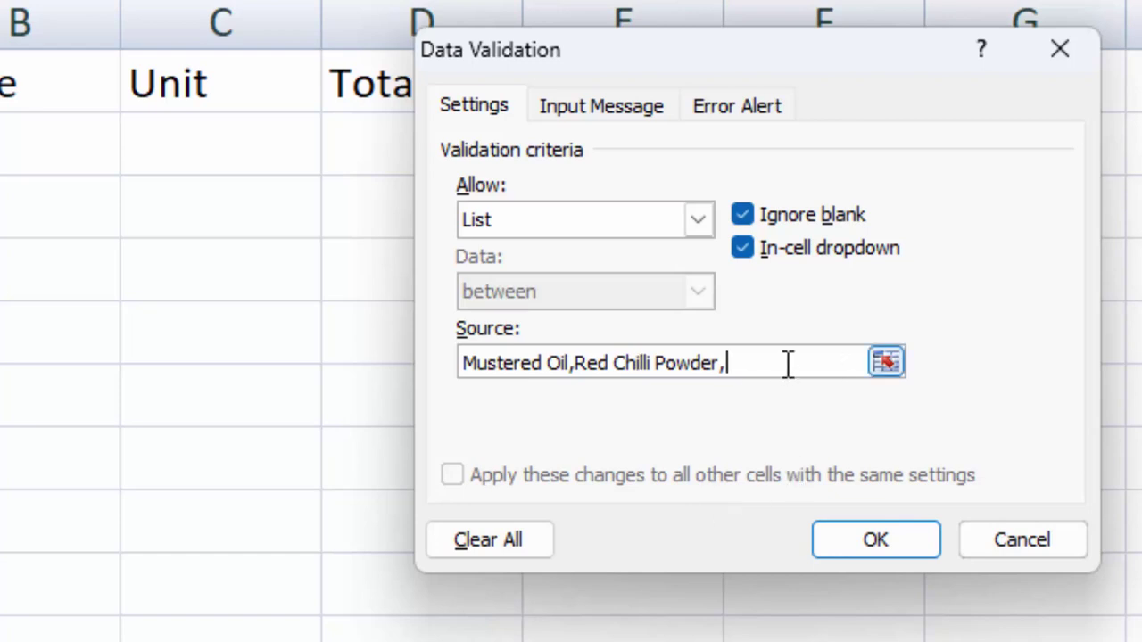
pyautogui.write('B')
pyautogui.write('esan')
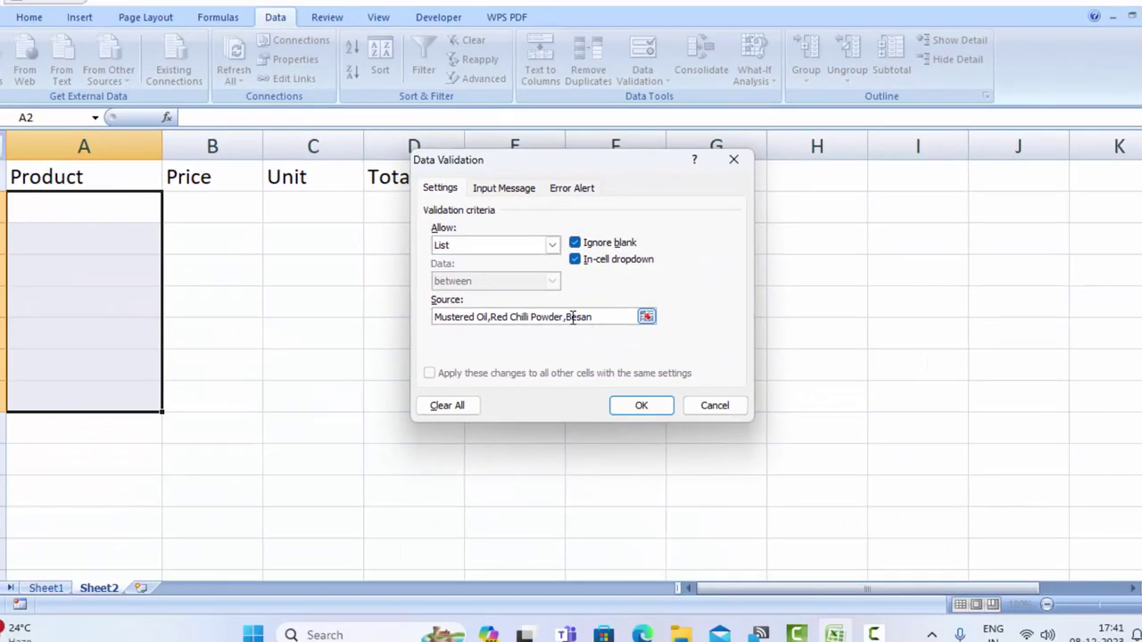
pyautogui.moveTo(637, 317); pyautogui.dragTo(413, 306)
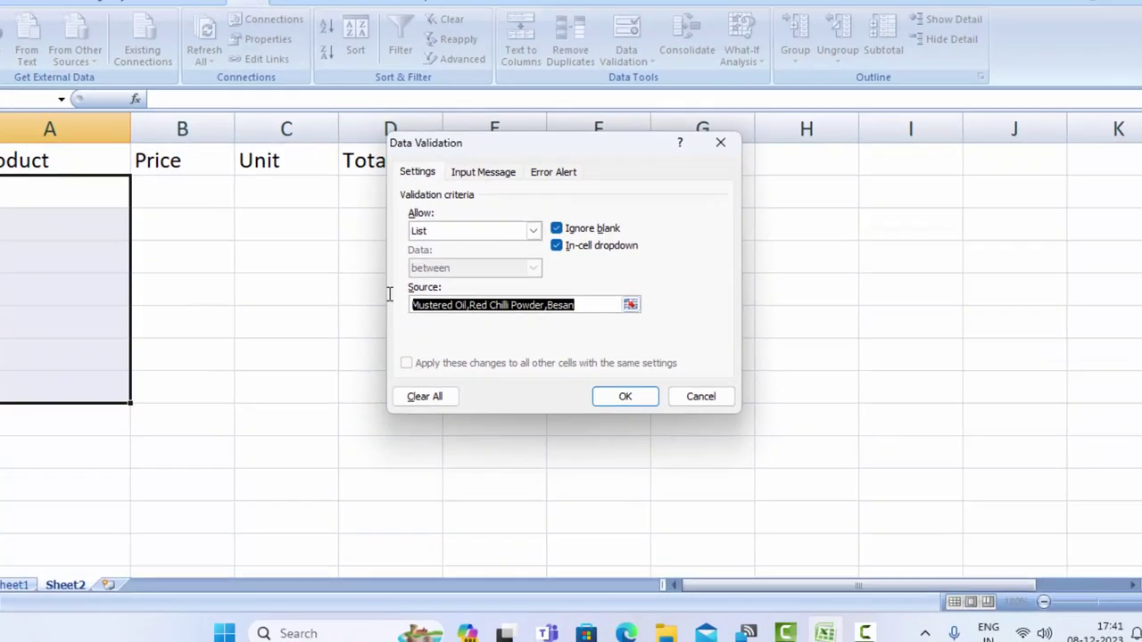
# Replace the English source with Hindi input, starting with सरसों का तेल.
pyautogui.press('BackSpace')
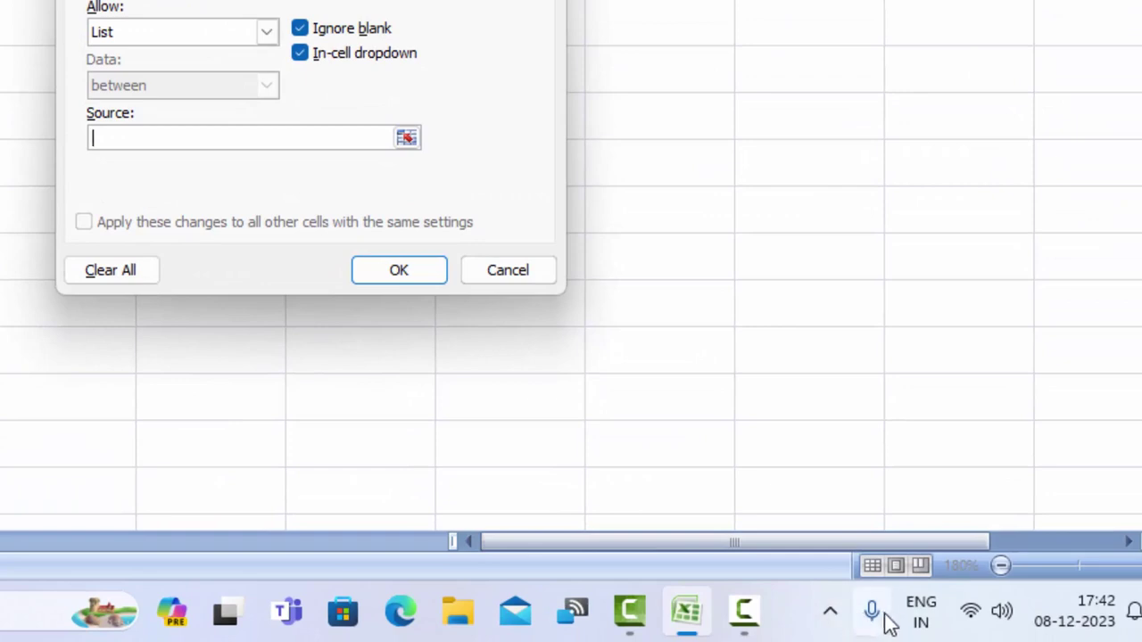
pyautogui.click(914, 620)
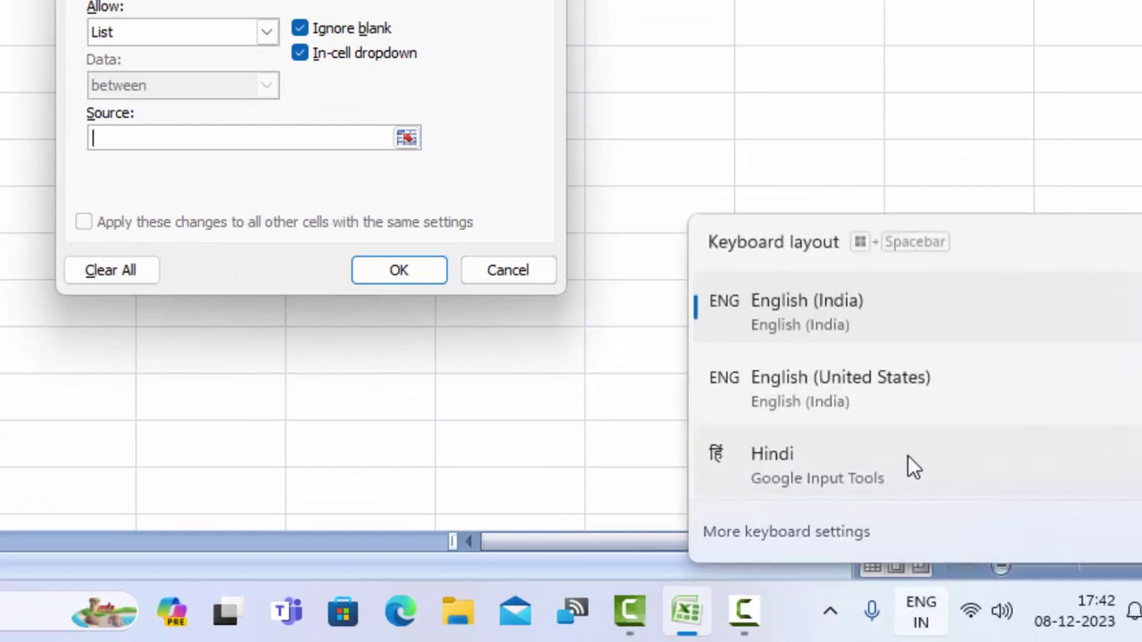
pyautogui.click(870, 482)
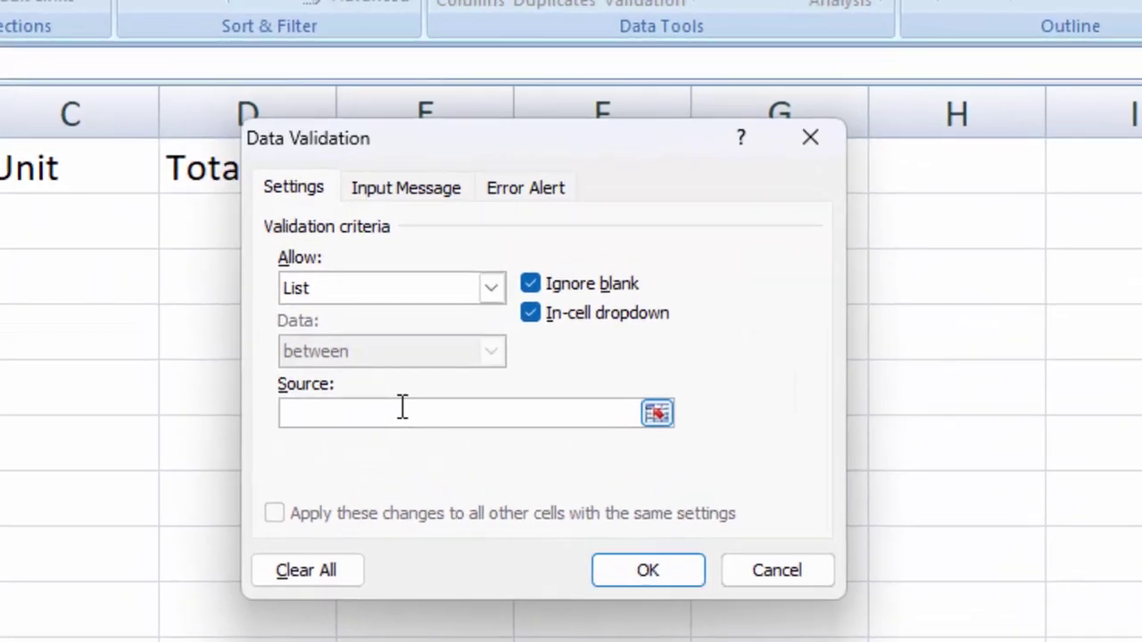
pyautogui.write('Saraso')
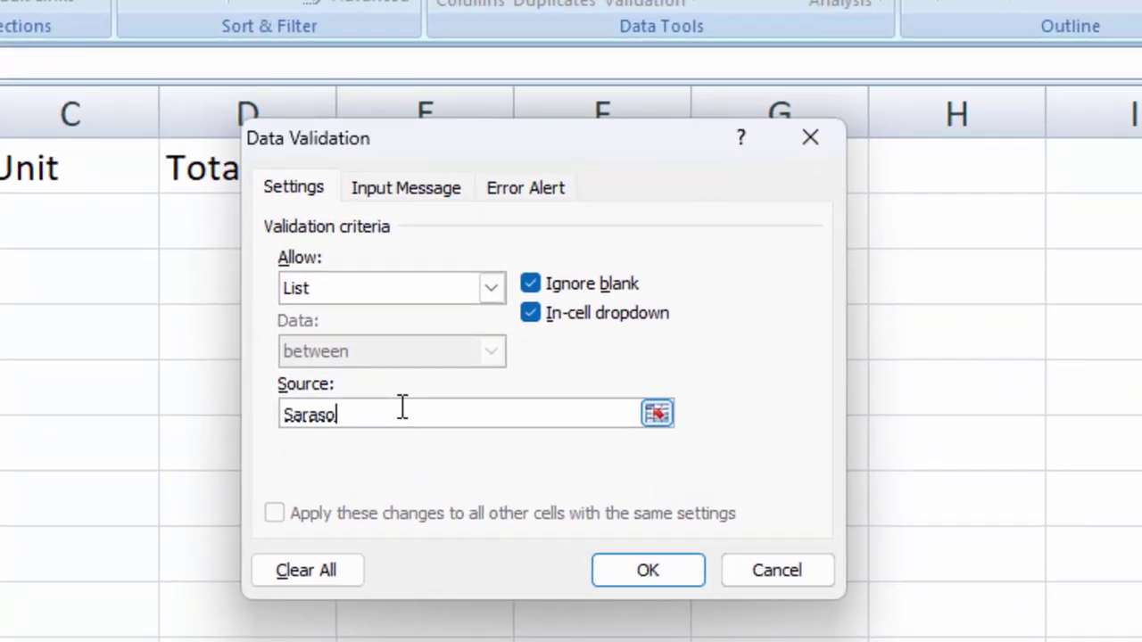
pyautogui.write('n')
pyautogui.press('space')
pyautogui.write('k')
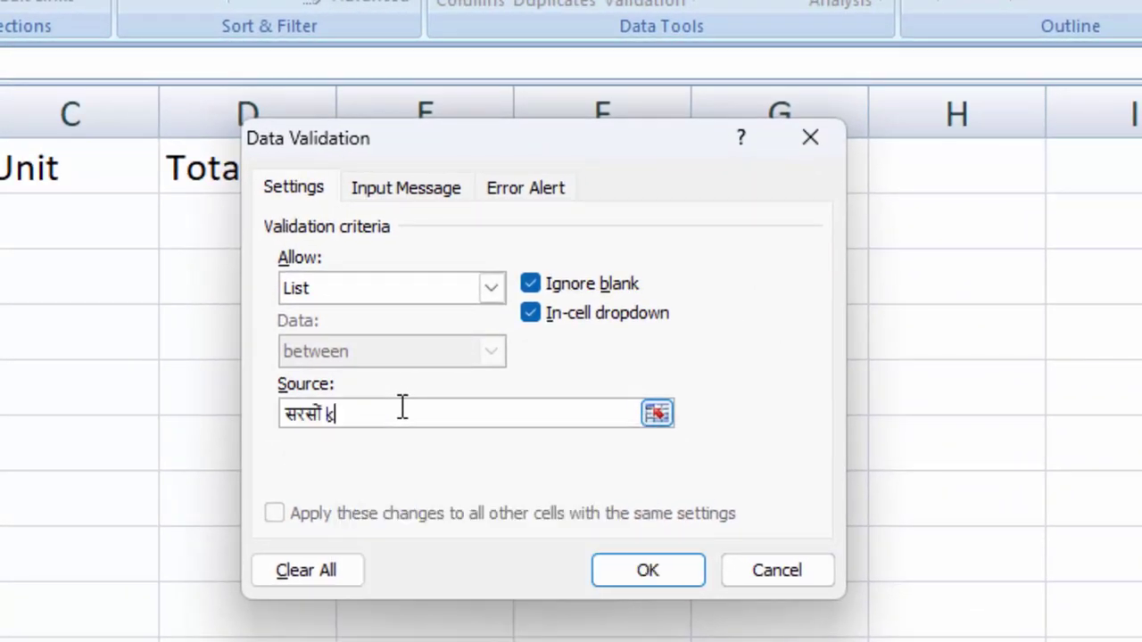
pyautogui.write('a tel')
pyautogui.press('space')
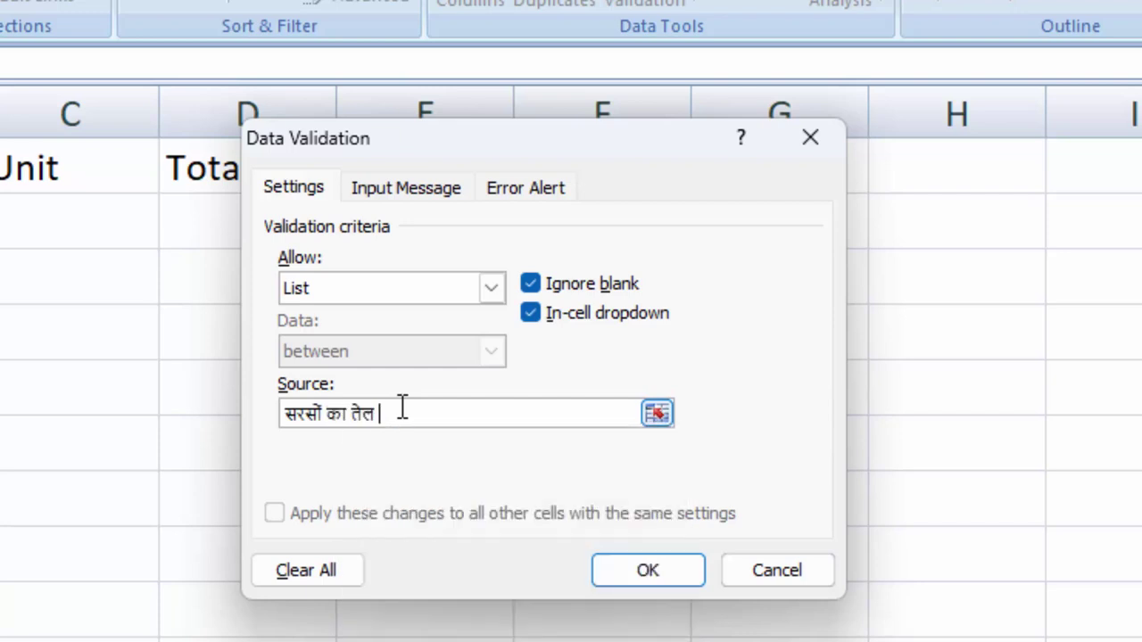
pyautogui.write(',')
# Add धनिया पाउडर, मिर्ची पाउडर and रिफाइंड तेल to the Hindi source list.
pyautogui.write('Dhan')
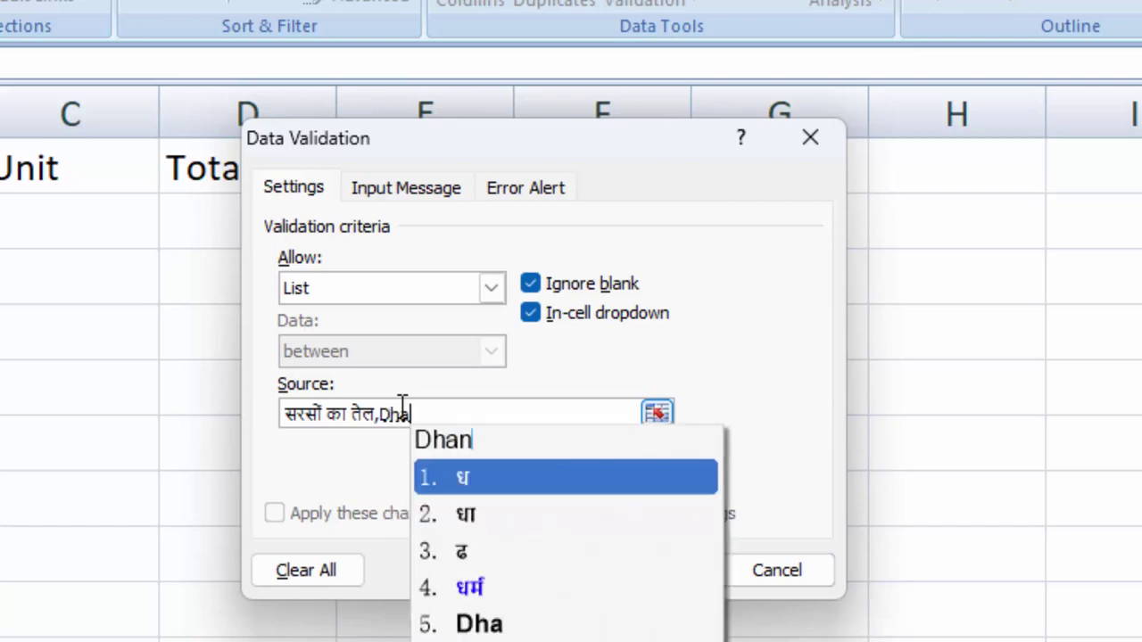
pyautogui.write('iya,P')
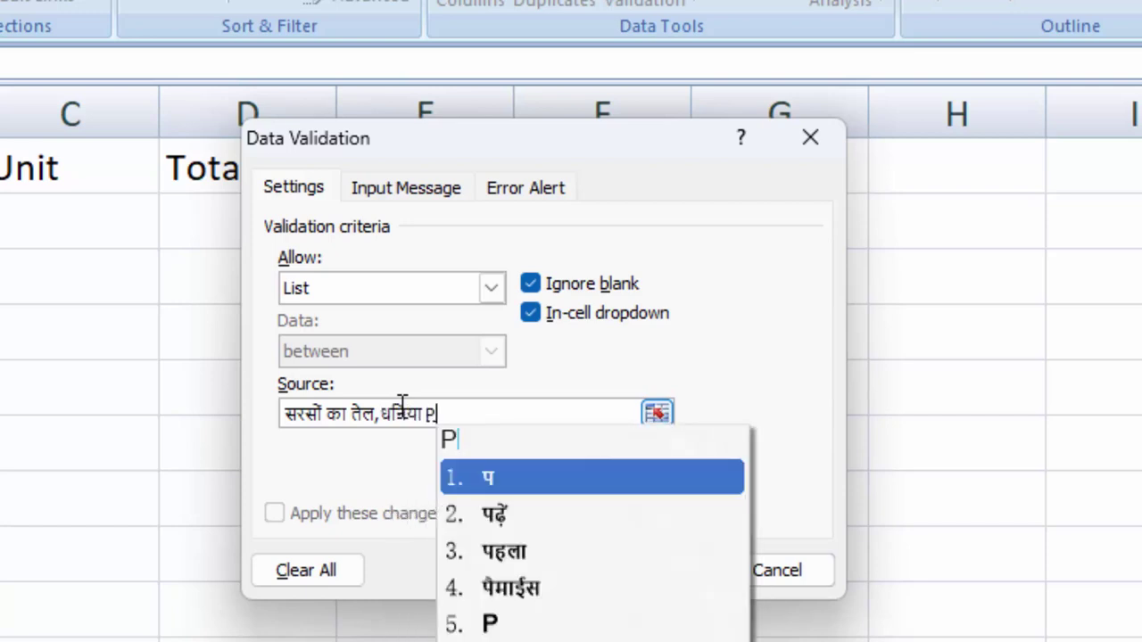
pyautogui.write('owder ')
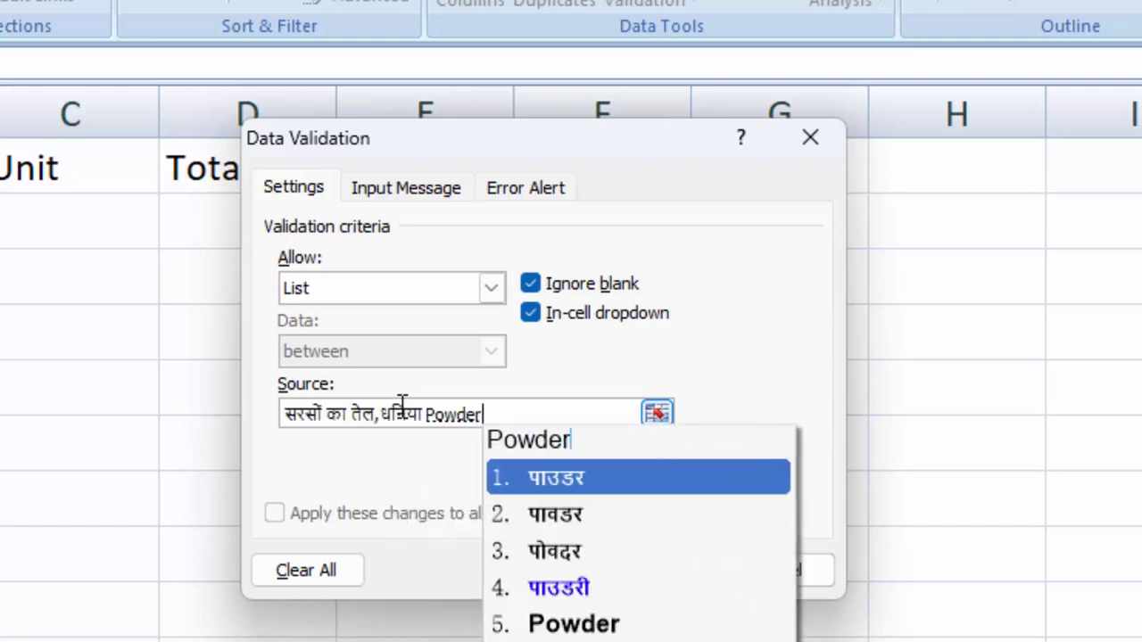
pyautogui.write(',')
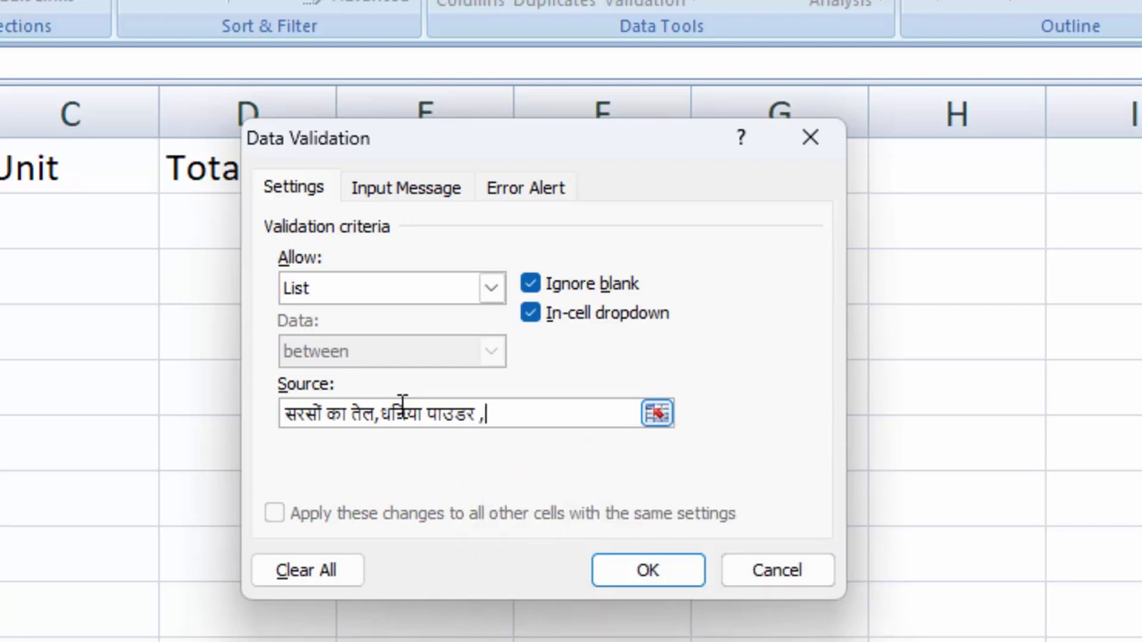
pyautogui.write('Mirch')
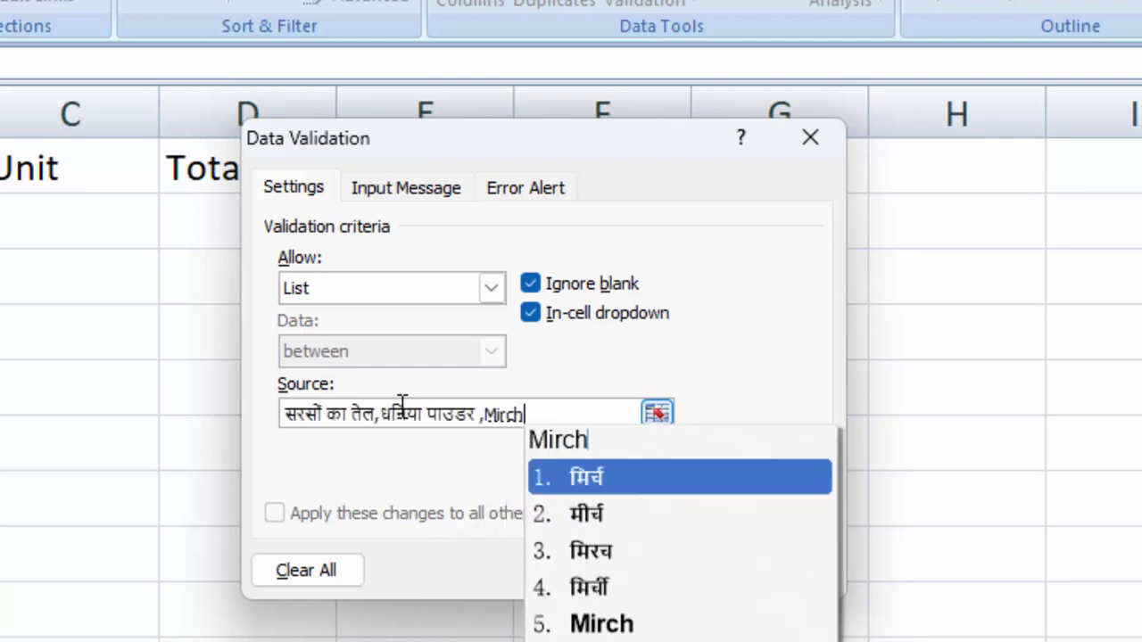
pyautogui.write('o')
pyautogui.press('BackSpace')
pyautogui.write('i')
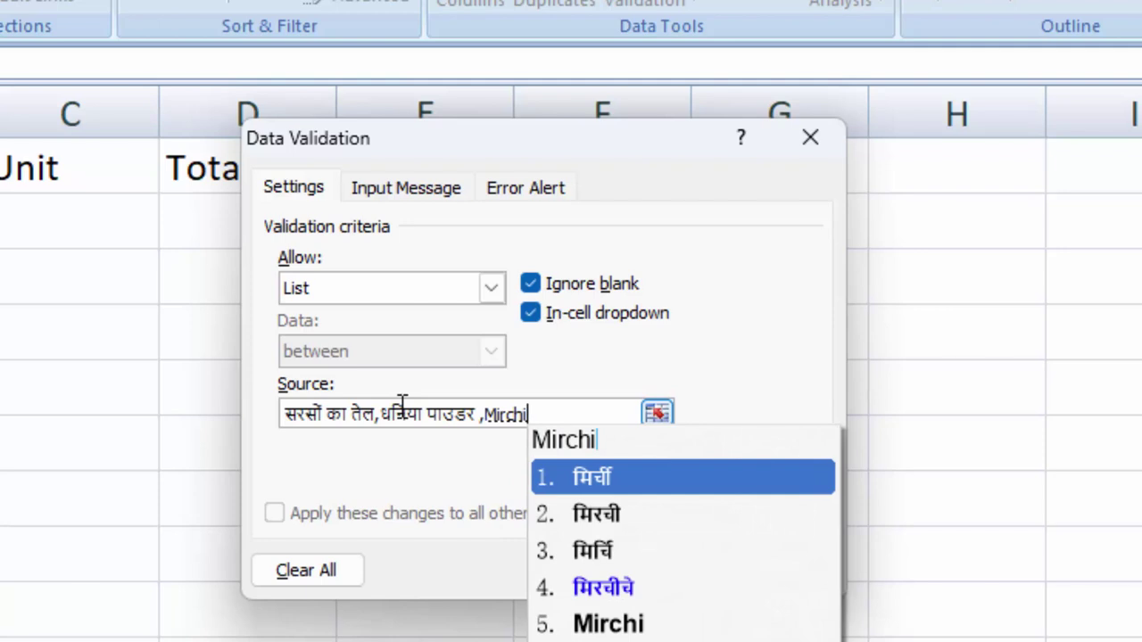
pyautogui.press('Return')
pyautogui.write('pow')
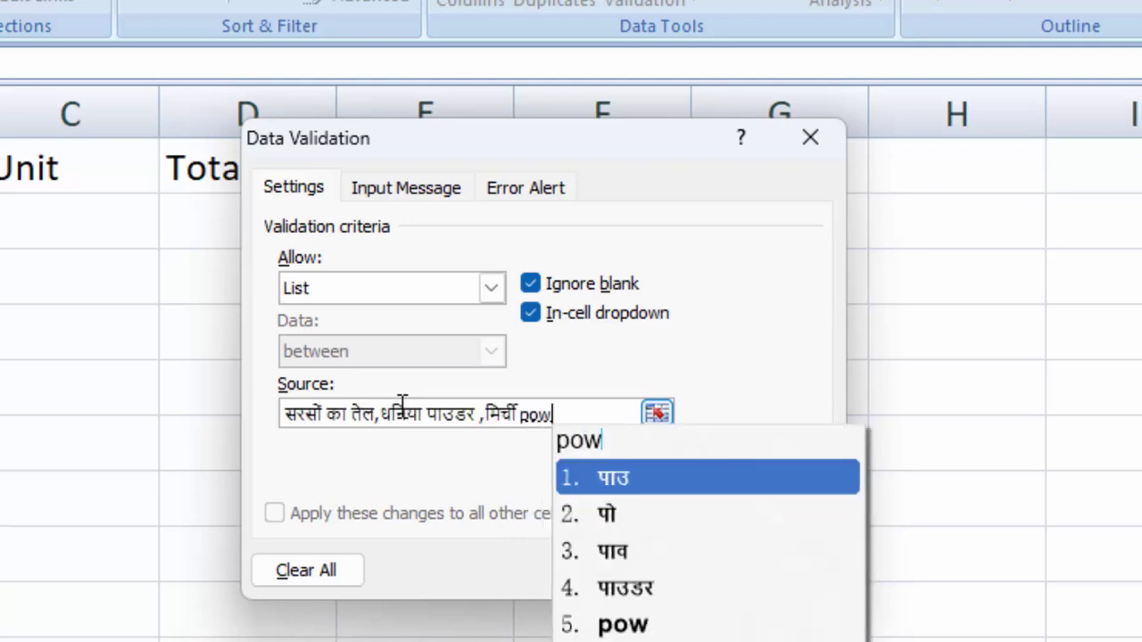
pyautogui.write('der')
pyautogui.press('space')
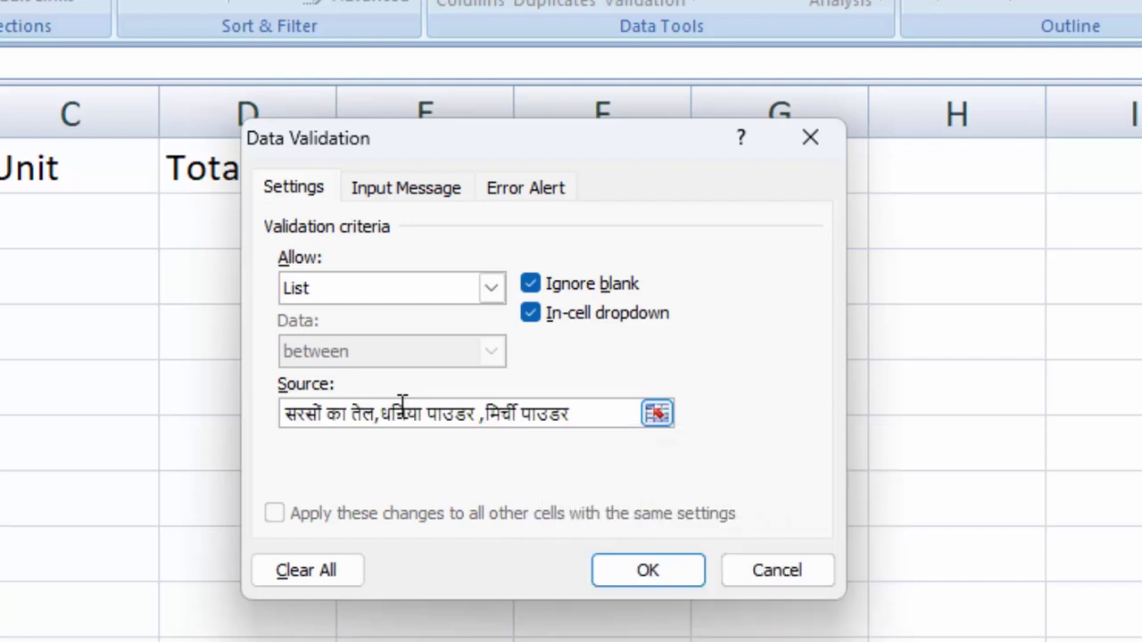
pyautogui.write('Re')
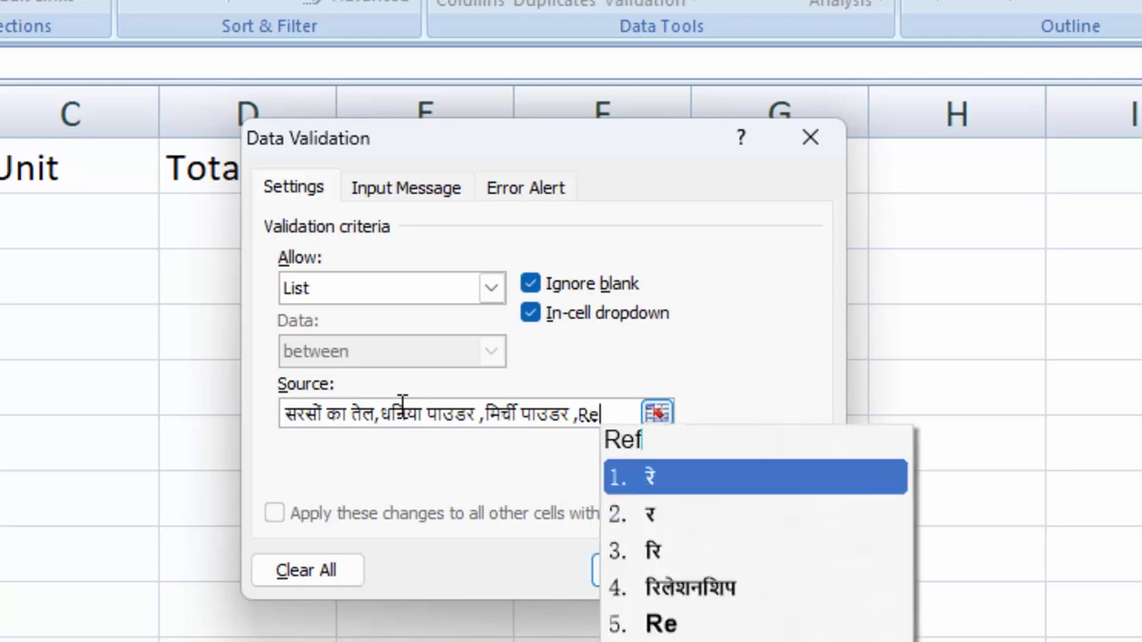
pyautogui.write('fined')
pyautogui.press('space')
pyautogui.write('y')
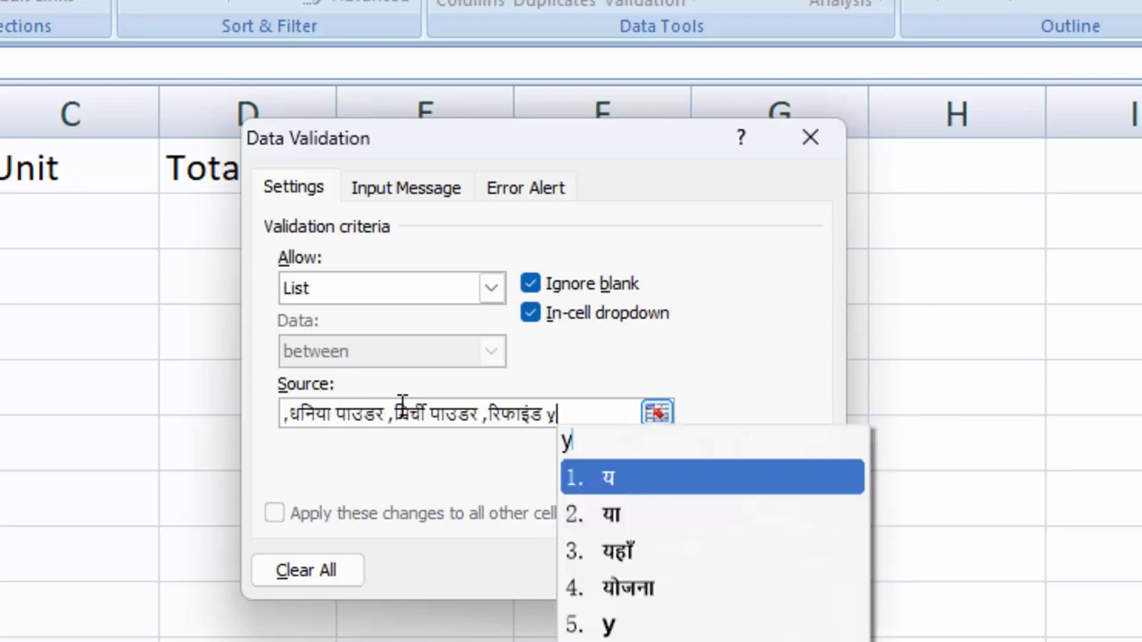
pyautogui.press('BackSpace')
pyautogui.write('tel')
pyautogui.press('space')
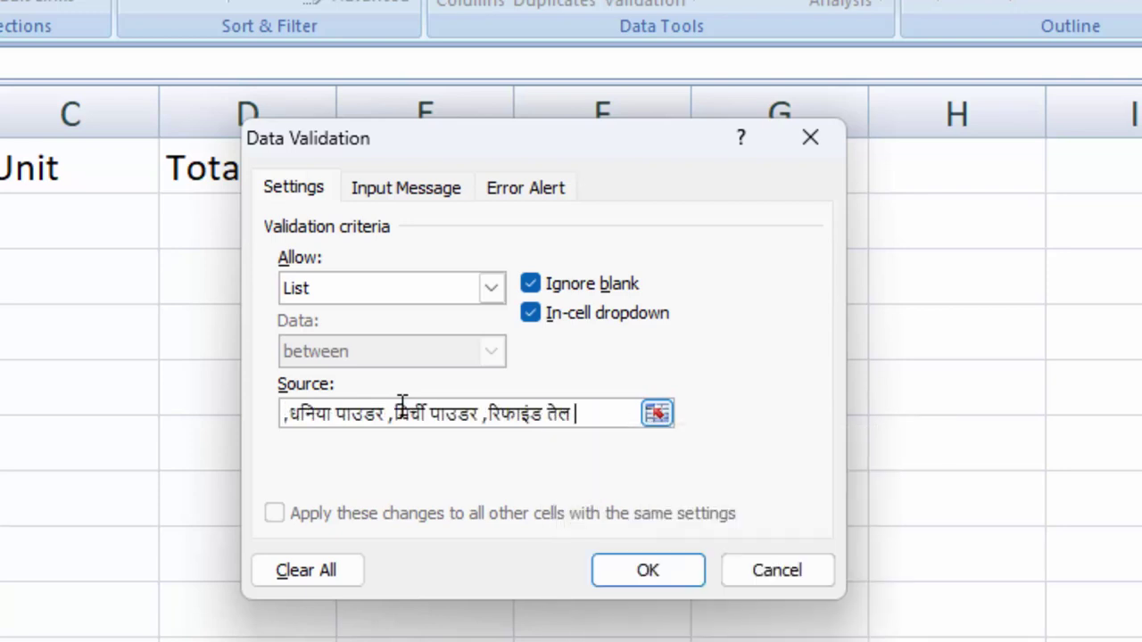
# Finish the source list with बिस्किट and चावल.
pyautogui.write(',')
pyautogui.write('Bis')
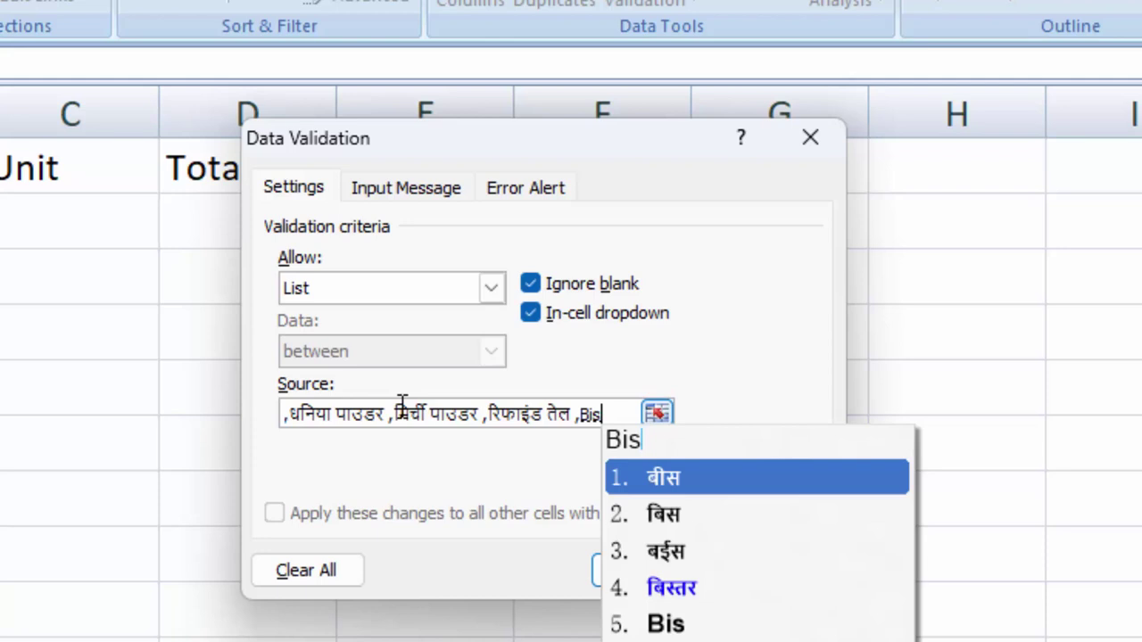
pyautogui.write('kit')
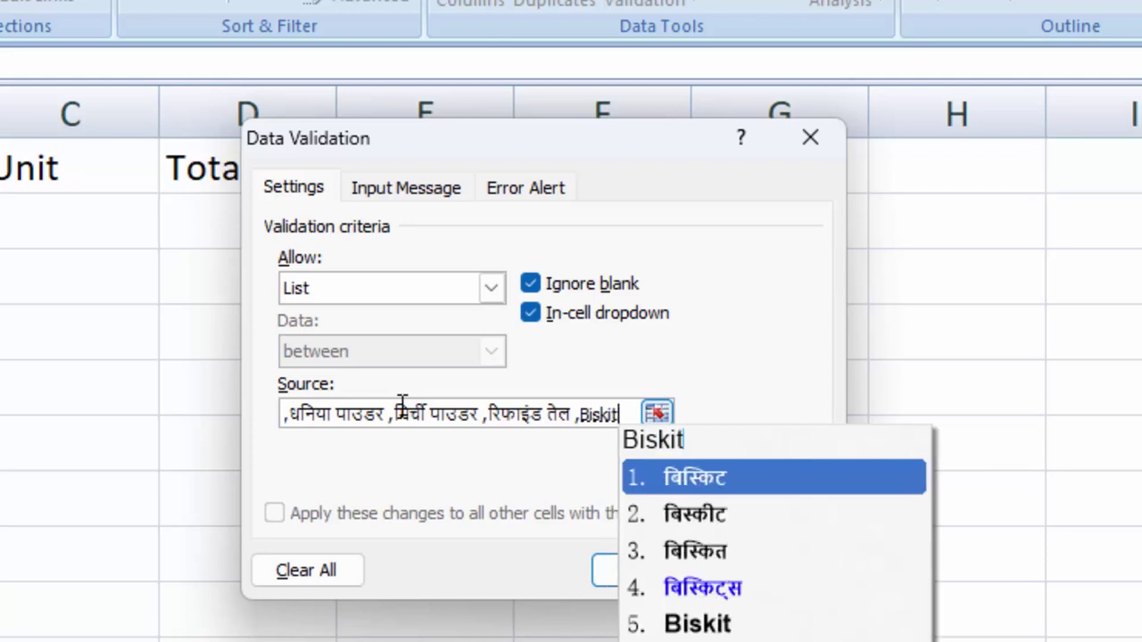
pyautogui.press('space')
pyautogui.write(',')
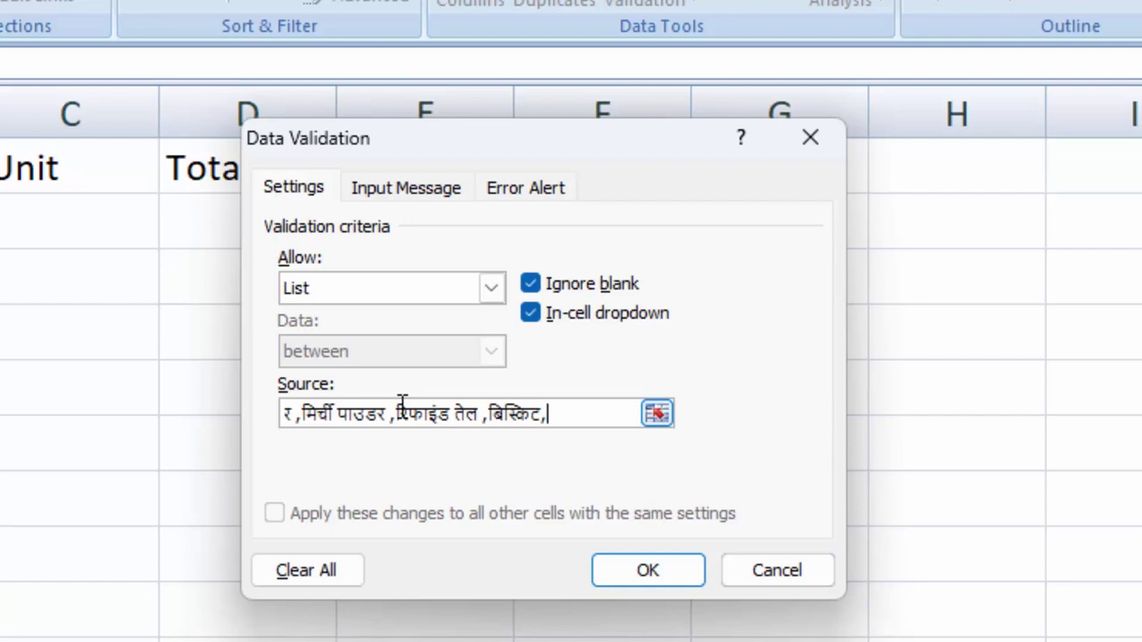
pyautogui.write('chawal')
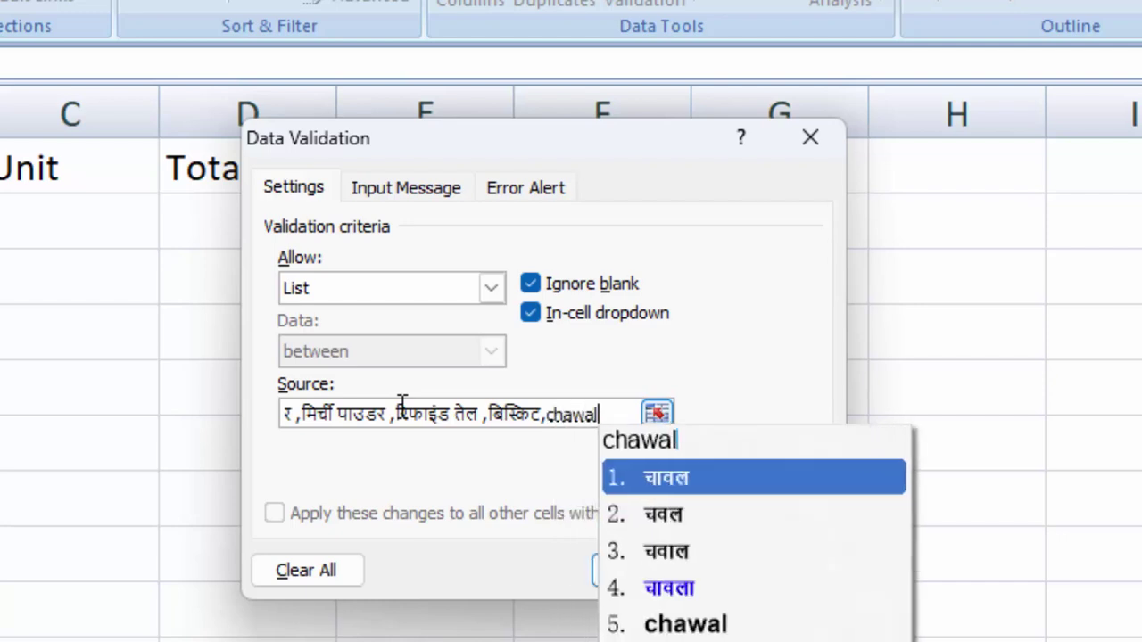
pyautogui.press('space')
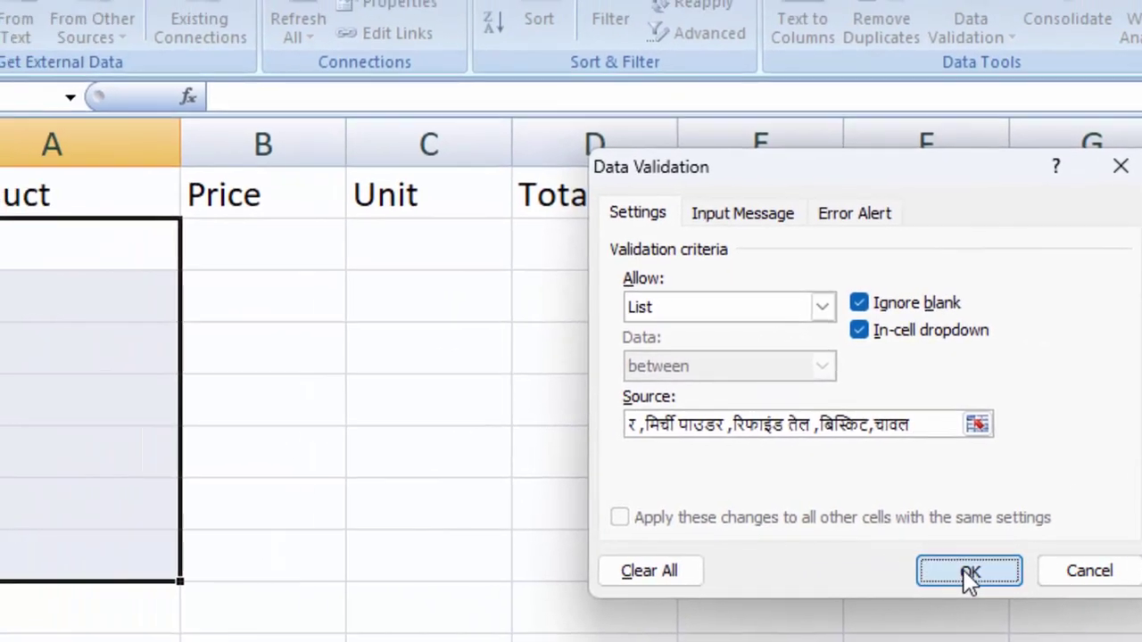
# Apply the dropdown rule and pick सरसों का तेल, धनिया पाउडर, मिर्ची पाउडर for A2–A4.
pyautogui.click(648, 570)
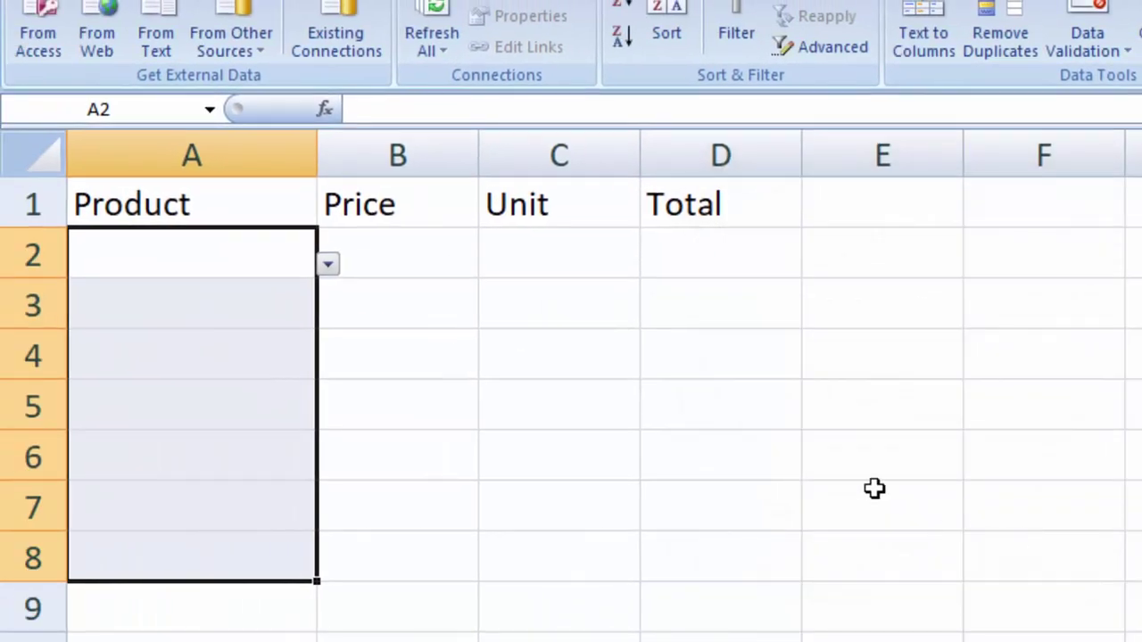
pyautogui.click(329, 266)
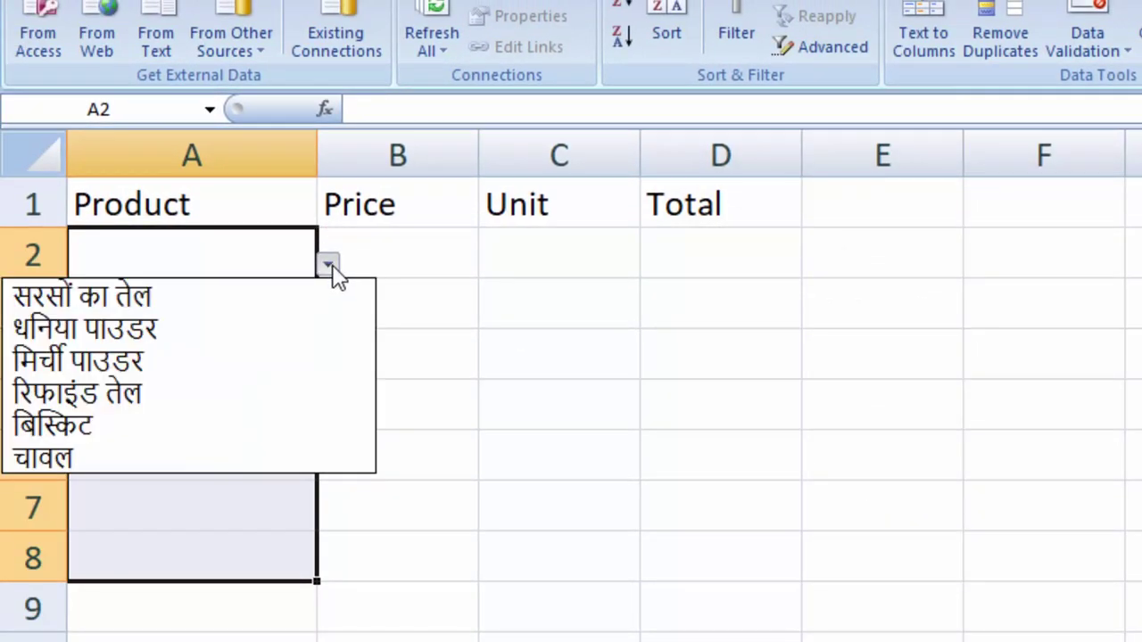
pyautogui.click(234, 298)
pyautogui.click(255, 303)
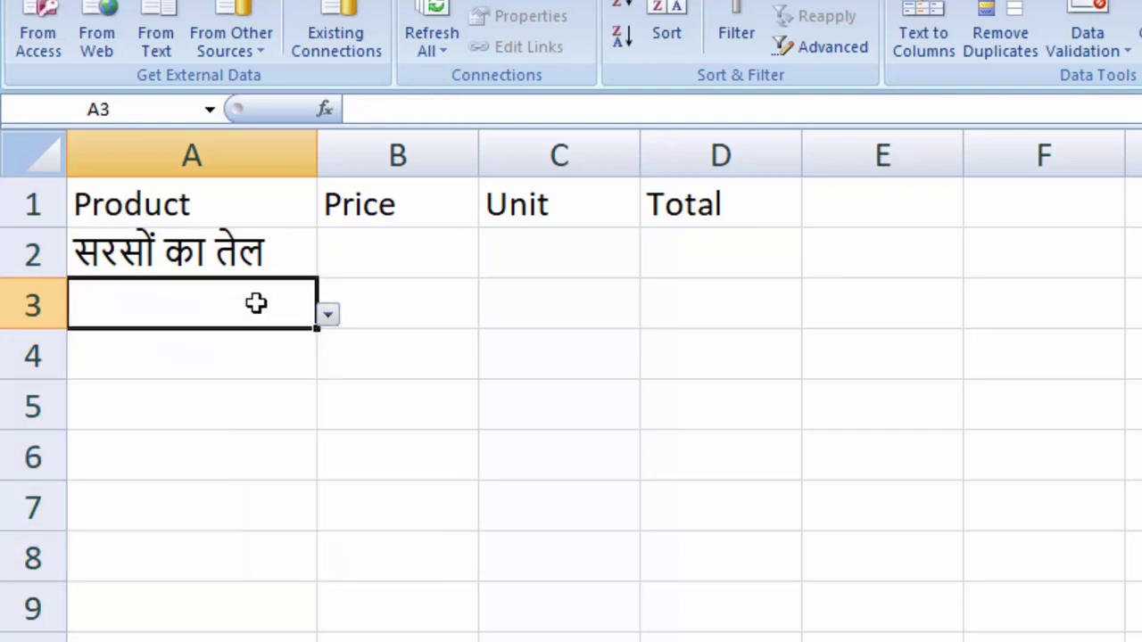
pyautogui.click(327, 315)
pyautogui.click(273, 379)
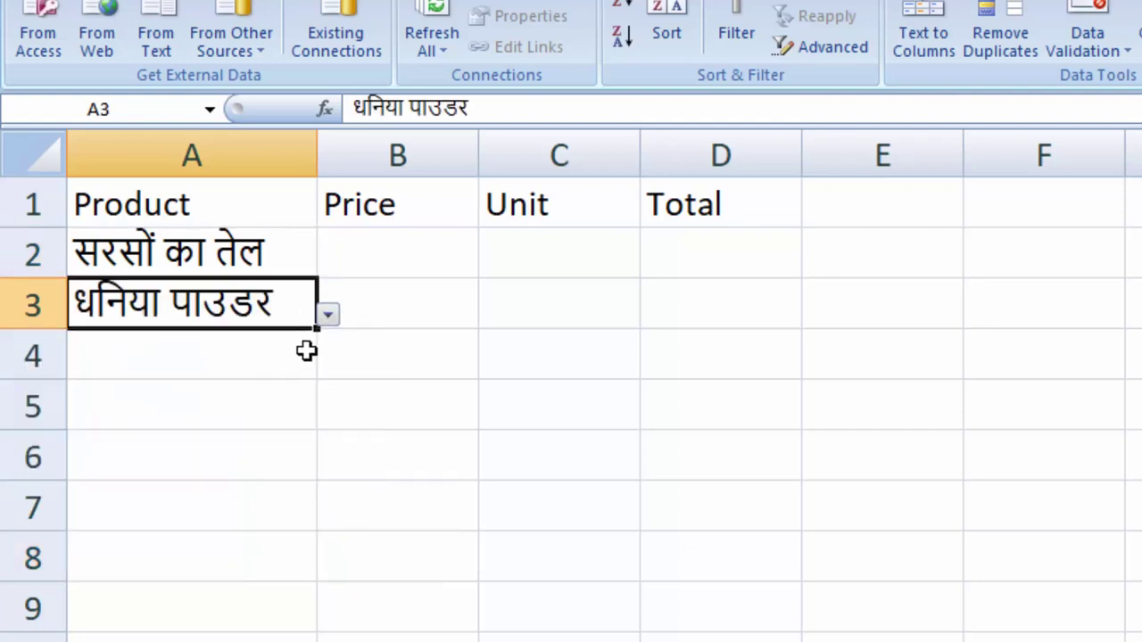
pyautogui.click(287, 356)
pyautogui.click(329, 366)
pyautogui.click(239, 461)
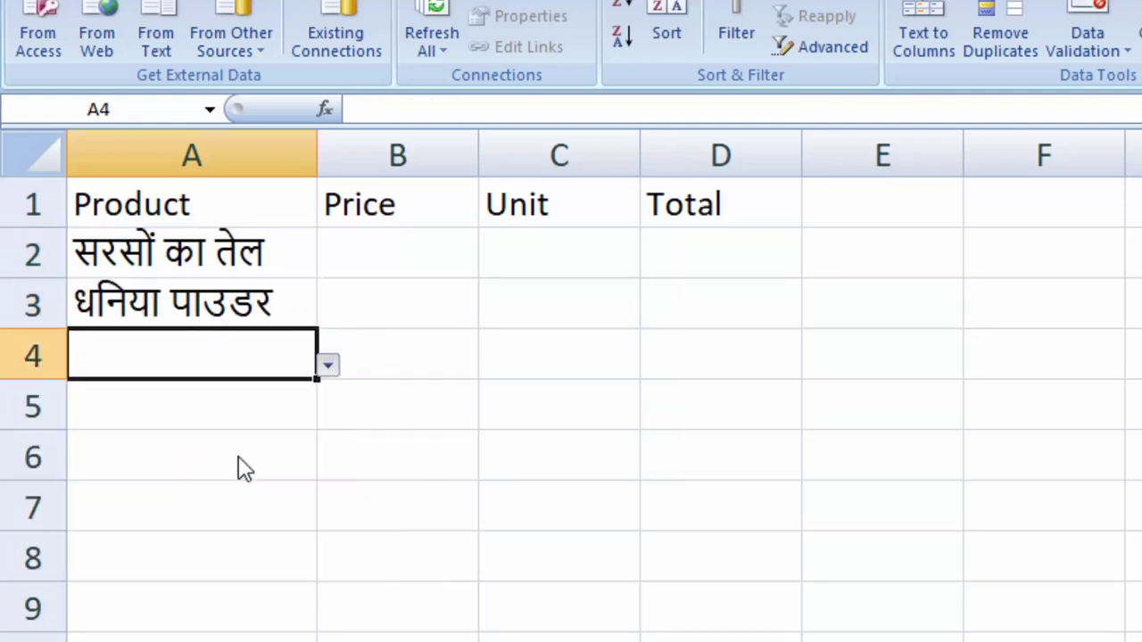
# Pick रिफाइंड तेल, बिस्किट and चावल for A5–A7, leaving A8 empty.
pyautogui.click(238, 413)
pyautogui.click(327, 416)
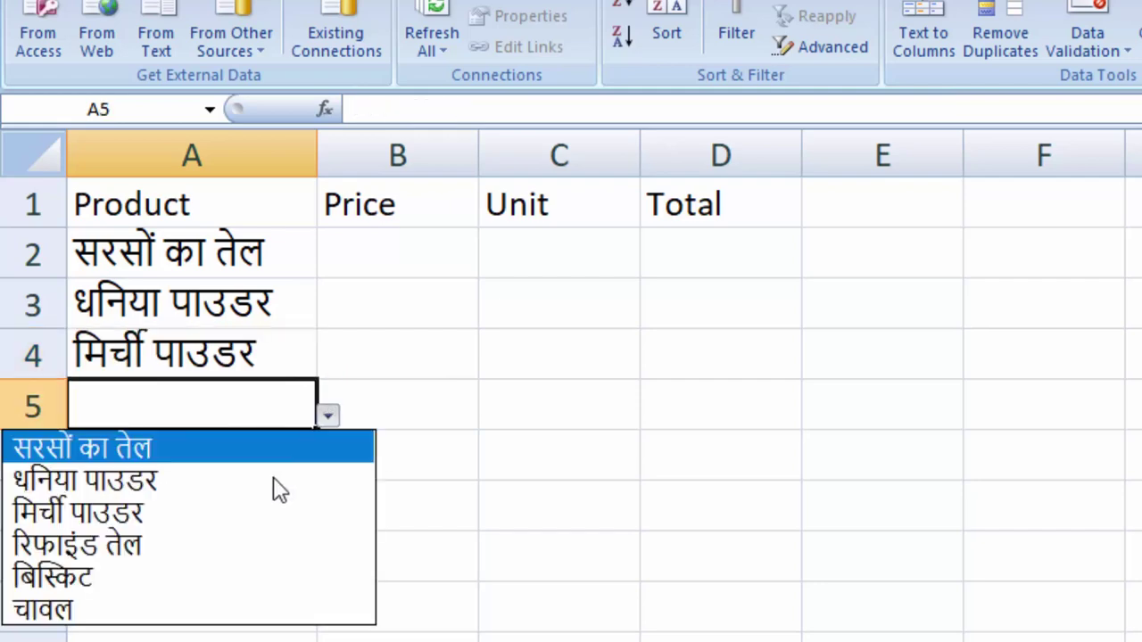
pyautogui.click(233, 541)
pyautogui.click(212, 464)
pyautogui.click(326, 466)
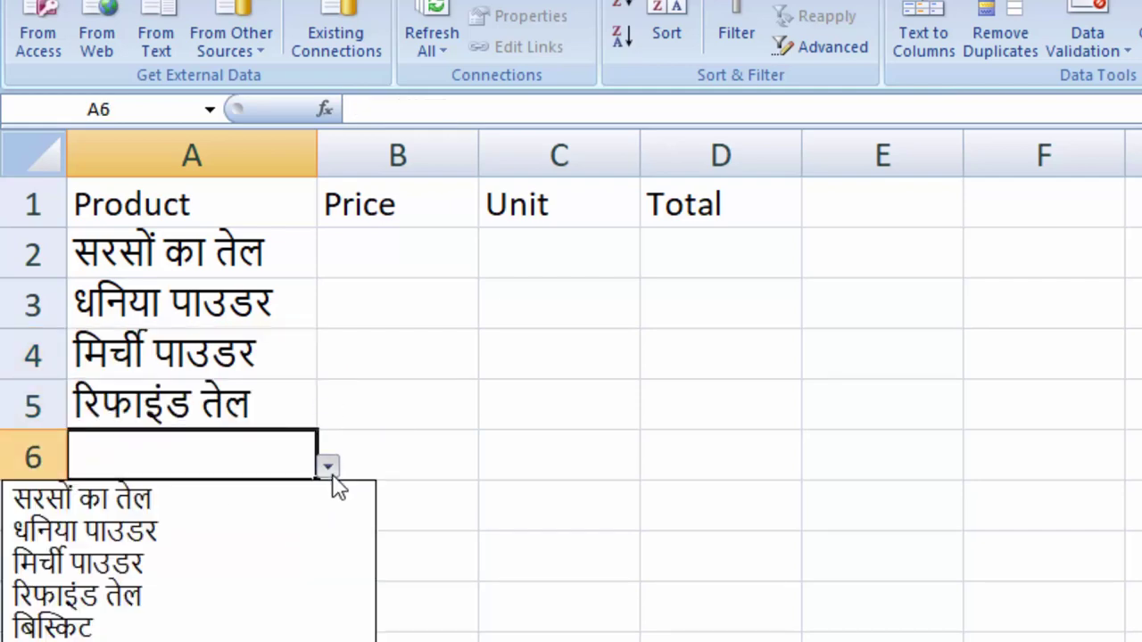
pyautogui.click(198, 569)
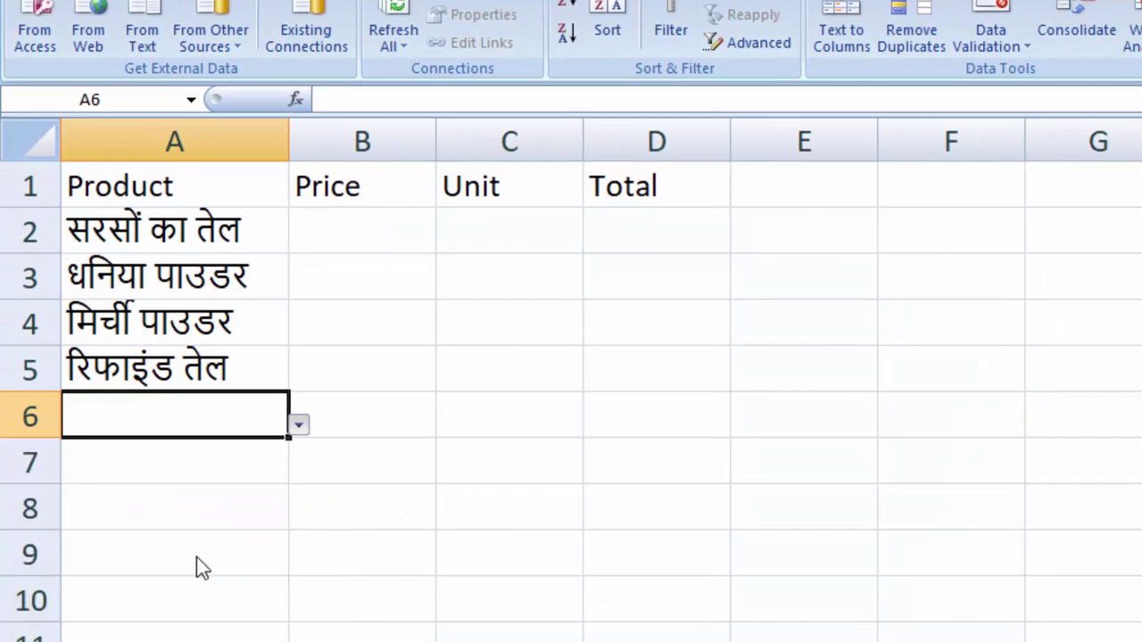
pyautogui.click(247, 463)
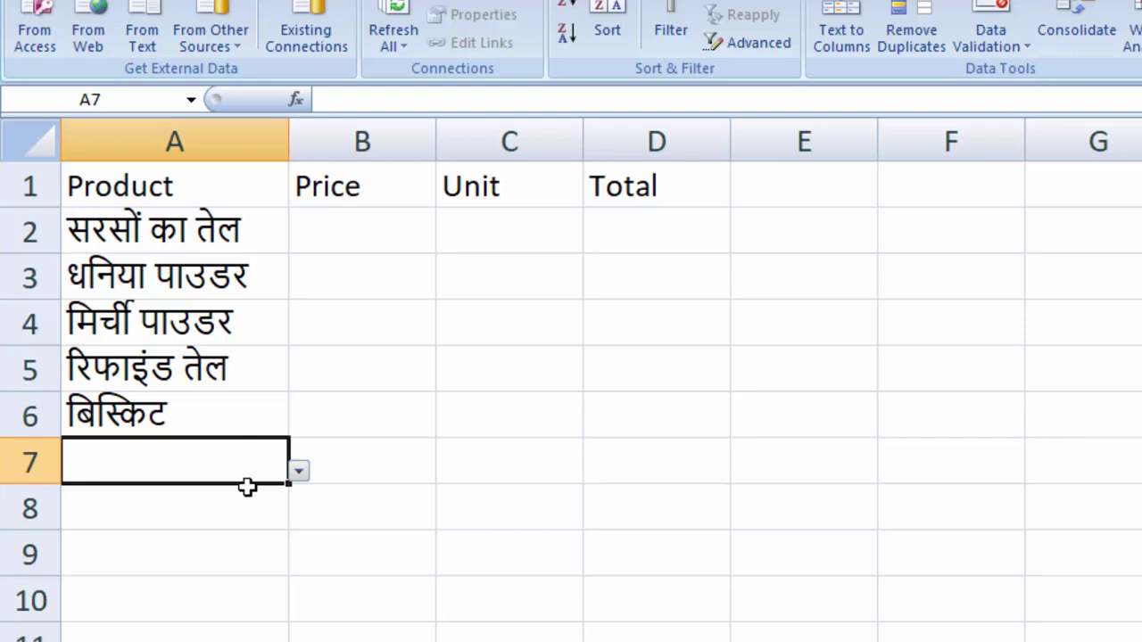
pyautogui.click(298, 473)
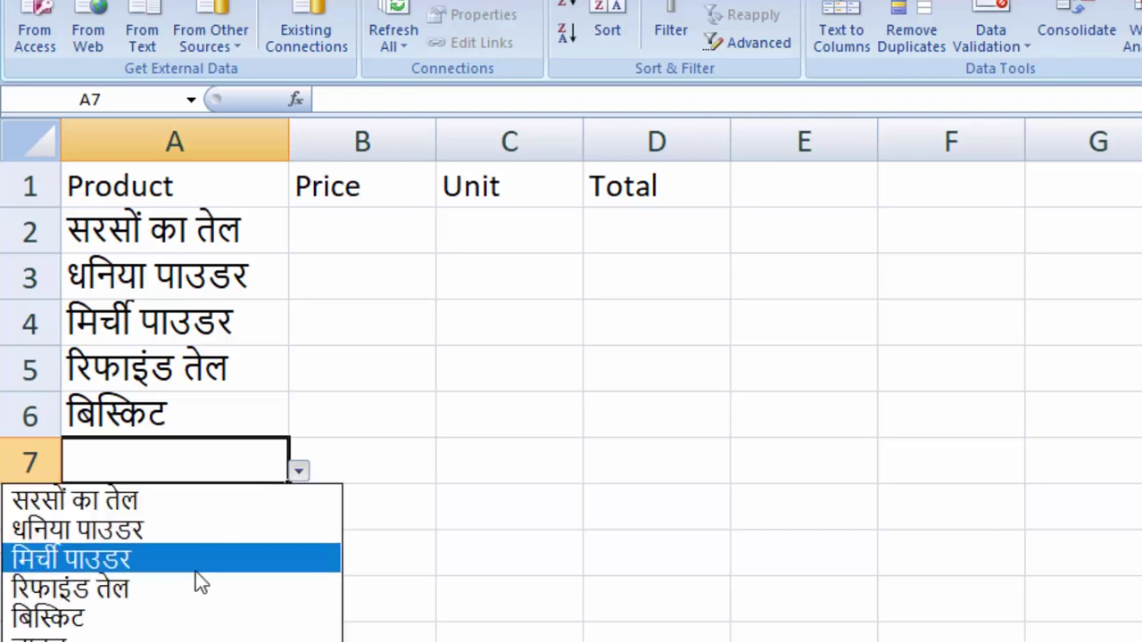
pyautogui.click(161, 633)
pyautogui.click(219, 508)
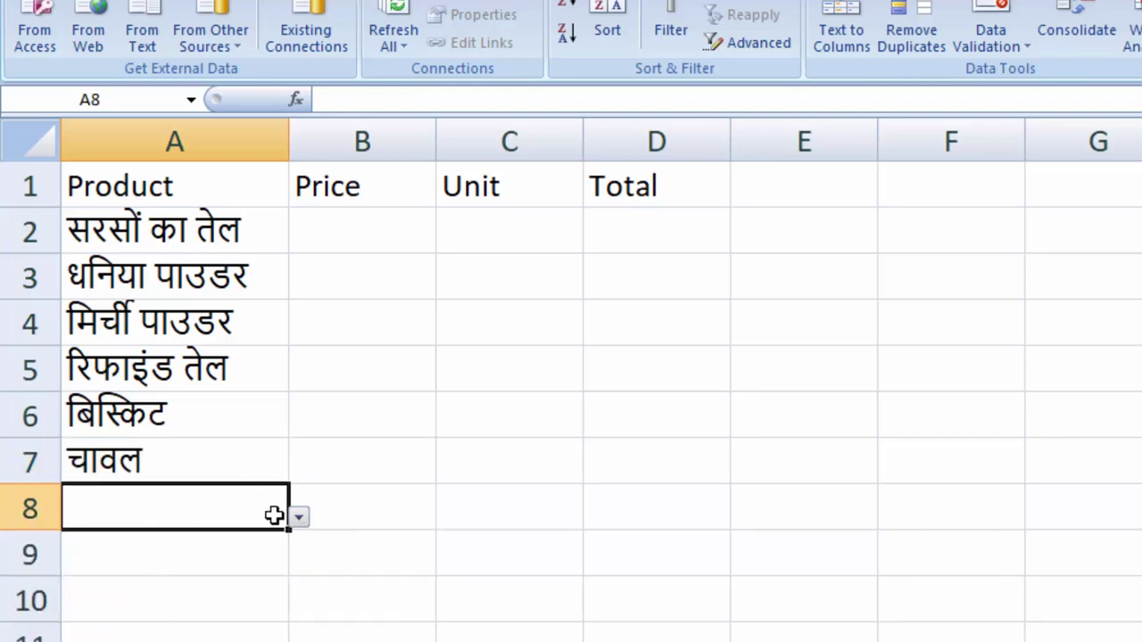
pyautogui.click(298, 517)
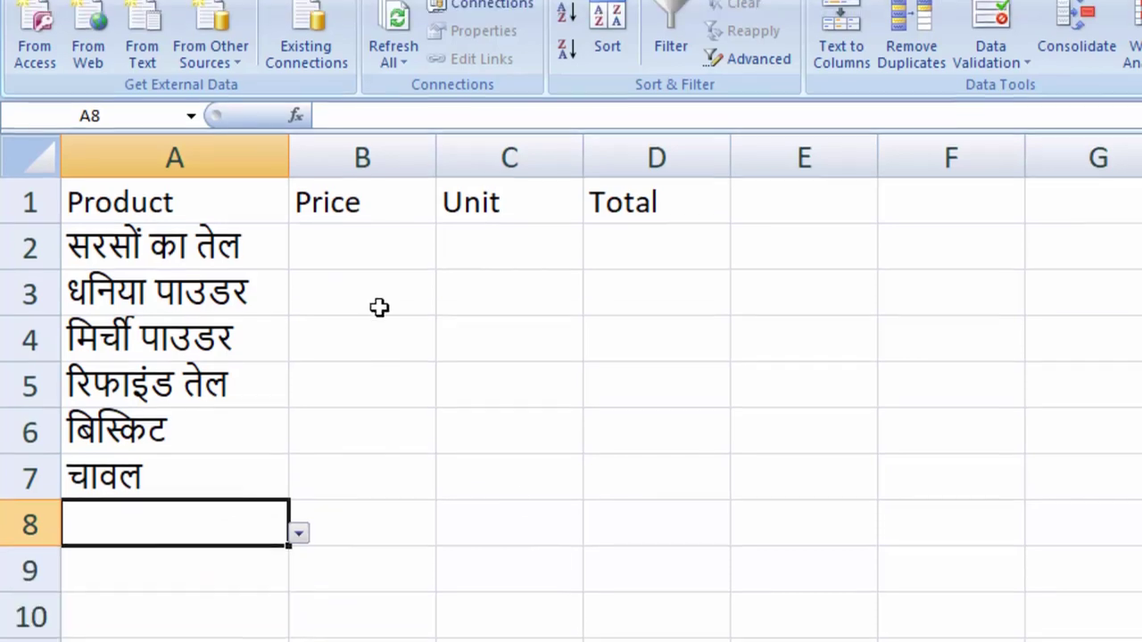
pyautogui.click(360, 240)
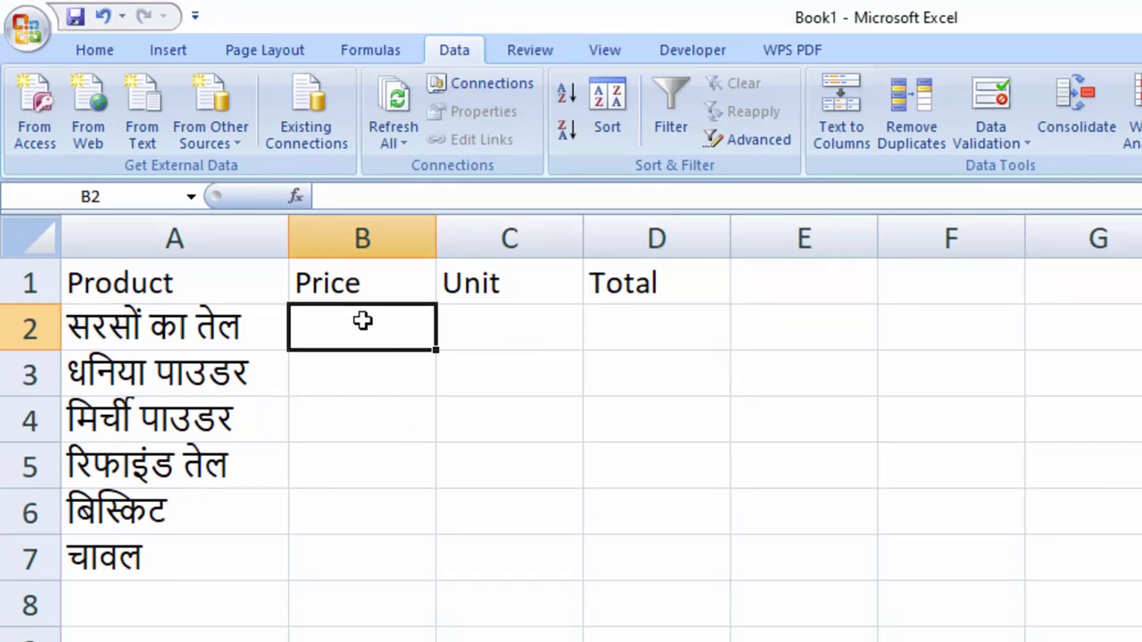
# Enter prices 130, 400 and 250 in B2, B3 and B4.
pyautogui.moveTo(365, 321); pyautogui.dragTo(345, 548)
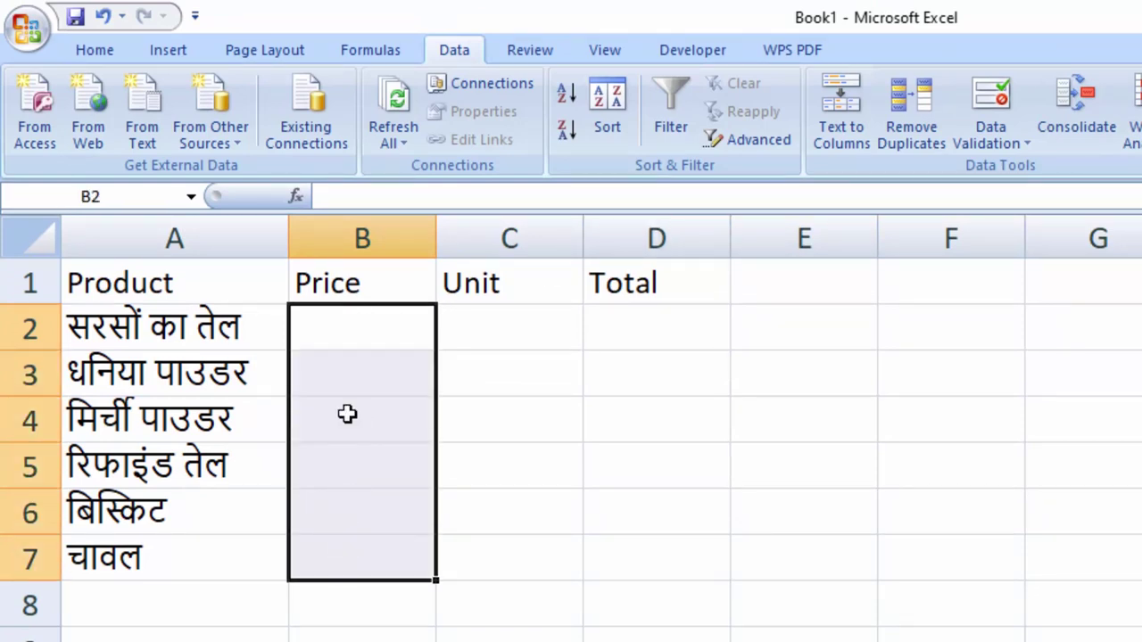
pyautogui.click(372, 329)
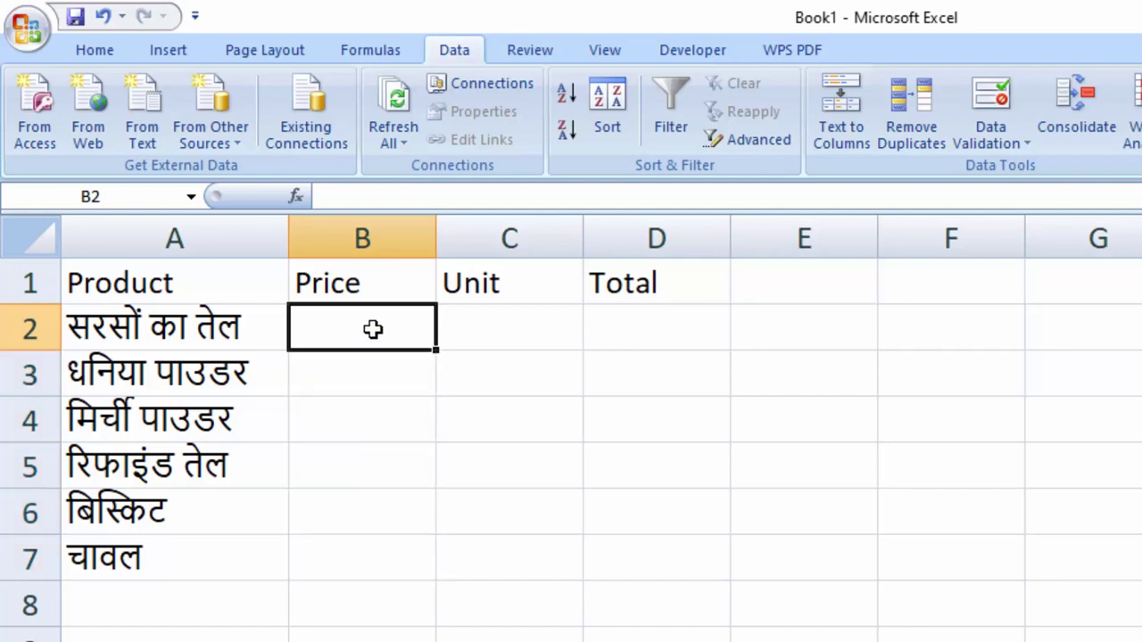
pyautogui.write('130')
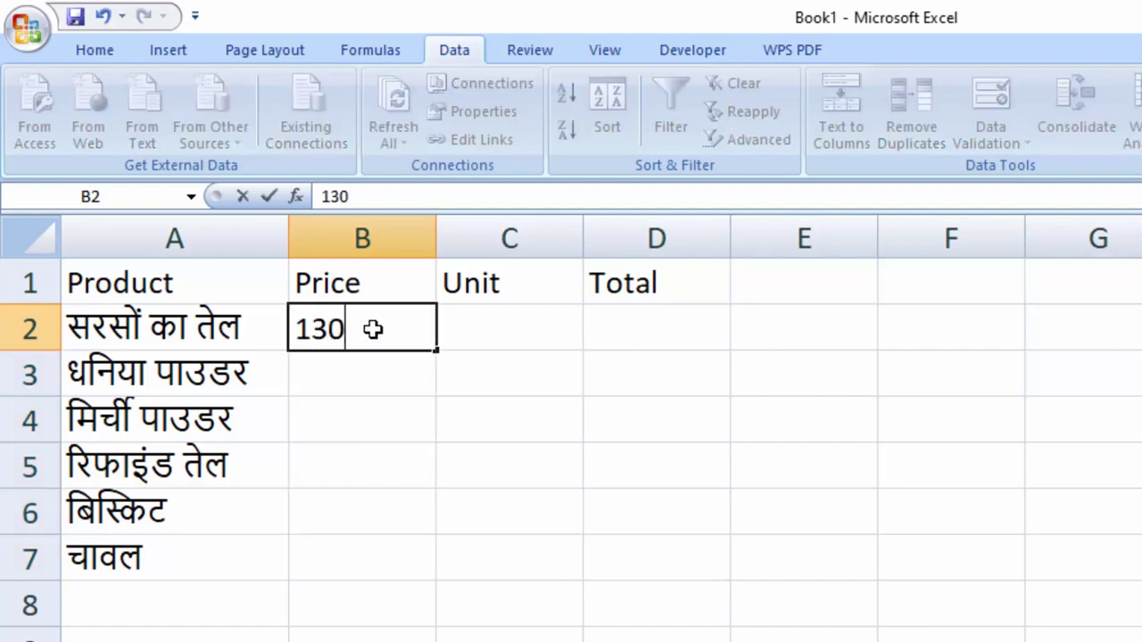
pyautogui.press('Tab')
pyautogui.click(373, 329)
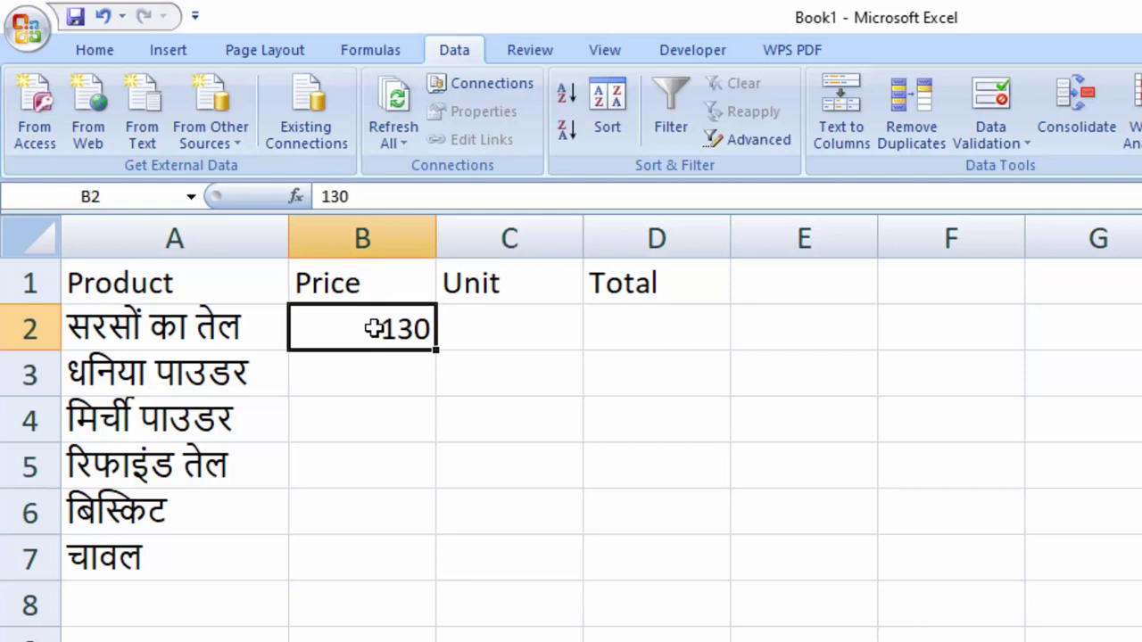
pyautogui.click(357, 381)
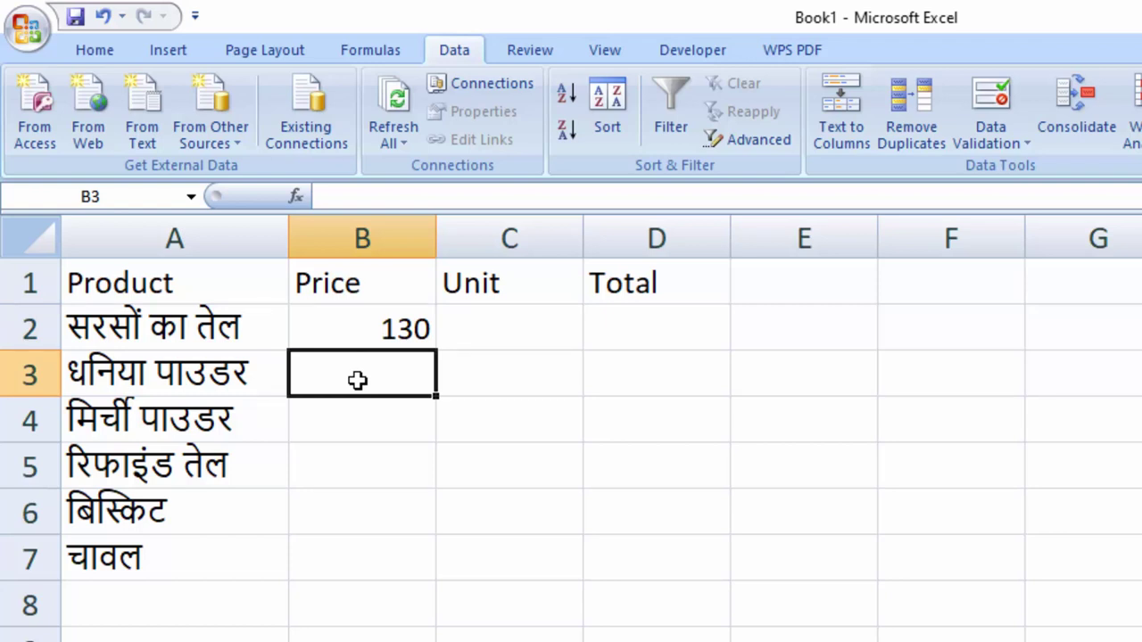
pyautogui.write('400')
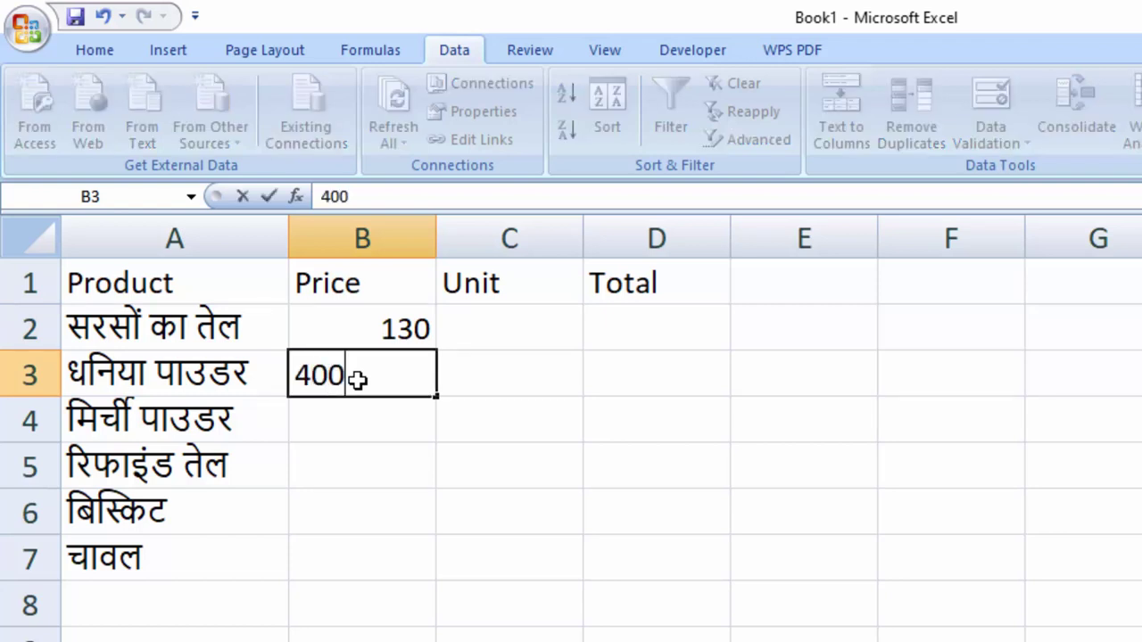
pyautogui.press('Tab')
pyautogui.click(370, 420)
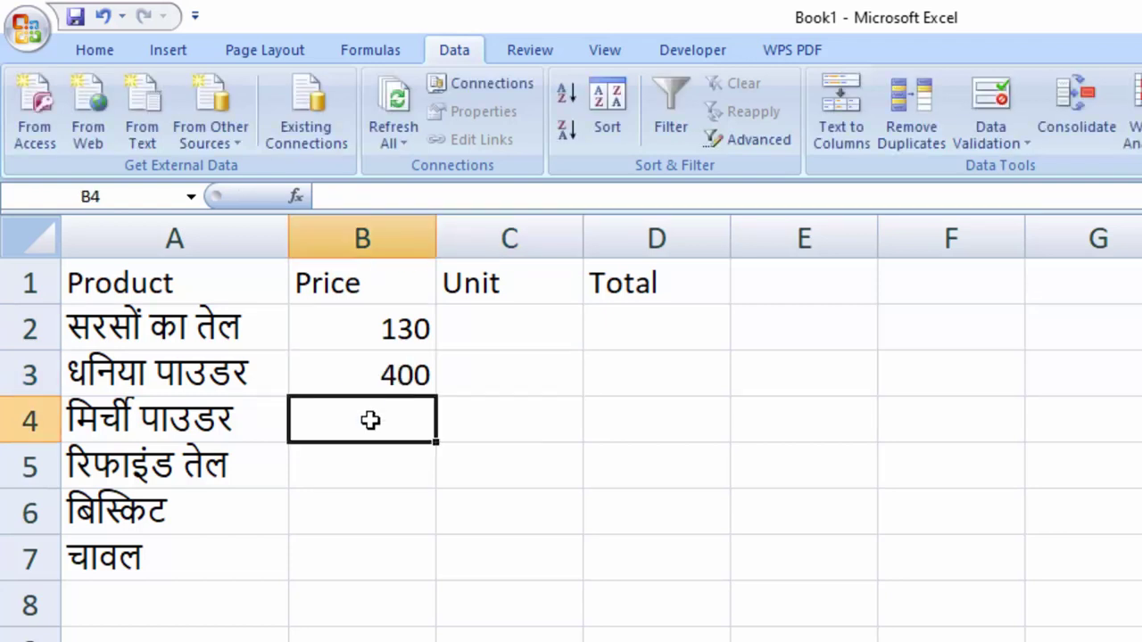
pyautogui.write('250')
pyautogui.press('Tab')
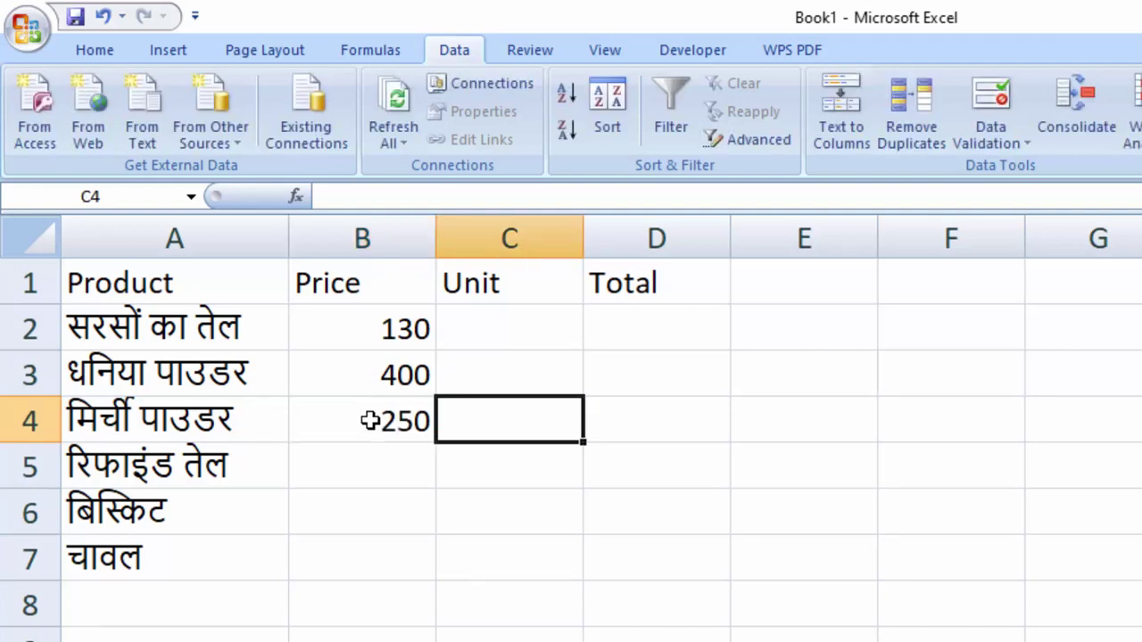
# Enter prices 160, 30 and 40 in B5–B7, then select B2:B7.
pyautogui.click(355, 464)
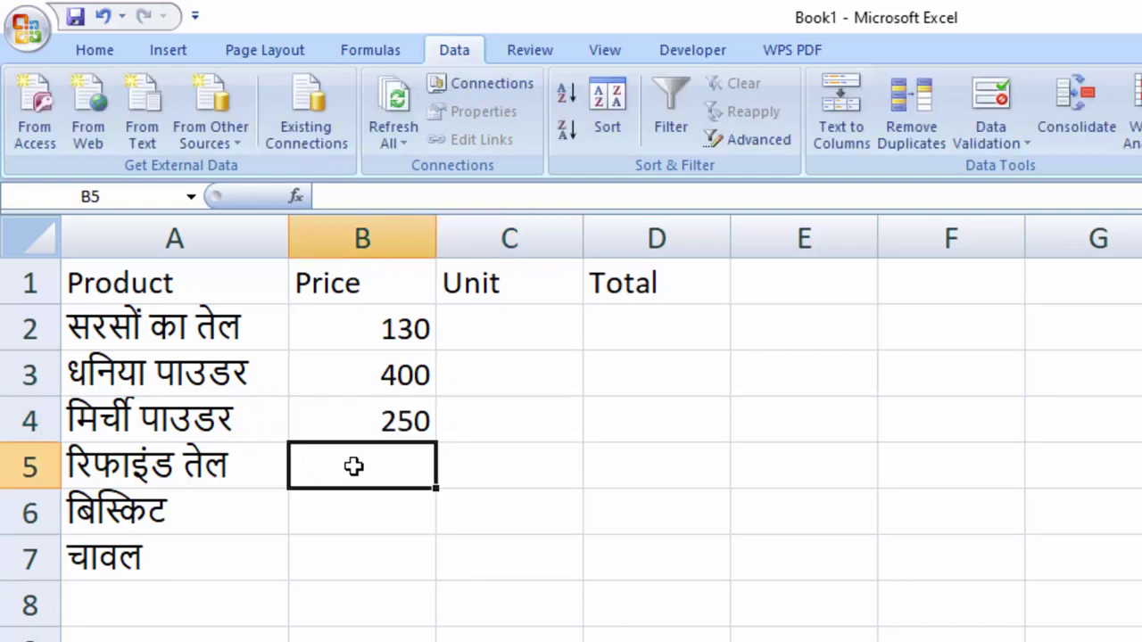
pyautogui.write('160')
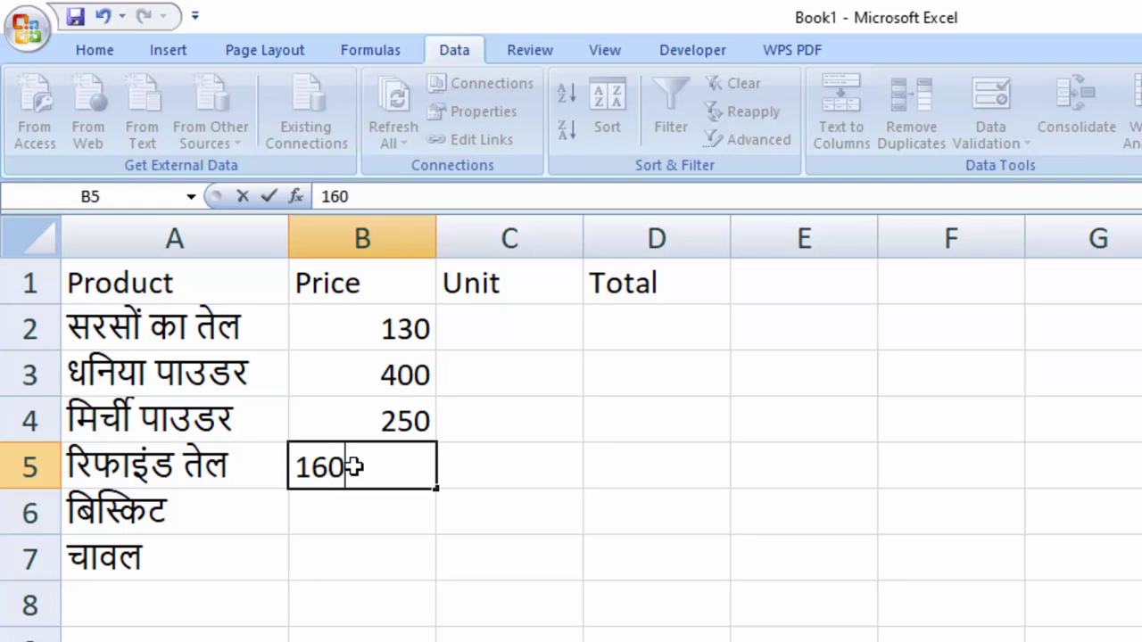
pyautogui.press('Return')
pyautogui.write('3')
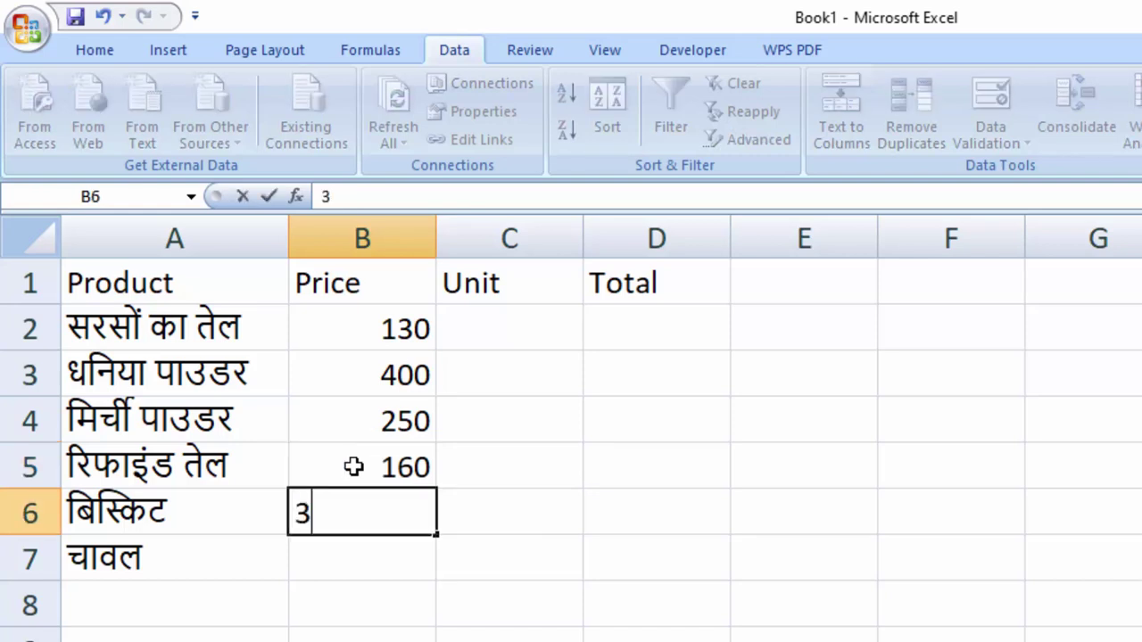
pyautogui.press('BackSpace')
pyautogui.write('3')
pyautogui.write('0')
pyautogui.press('Return')
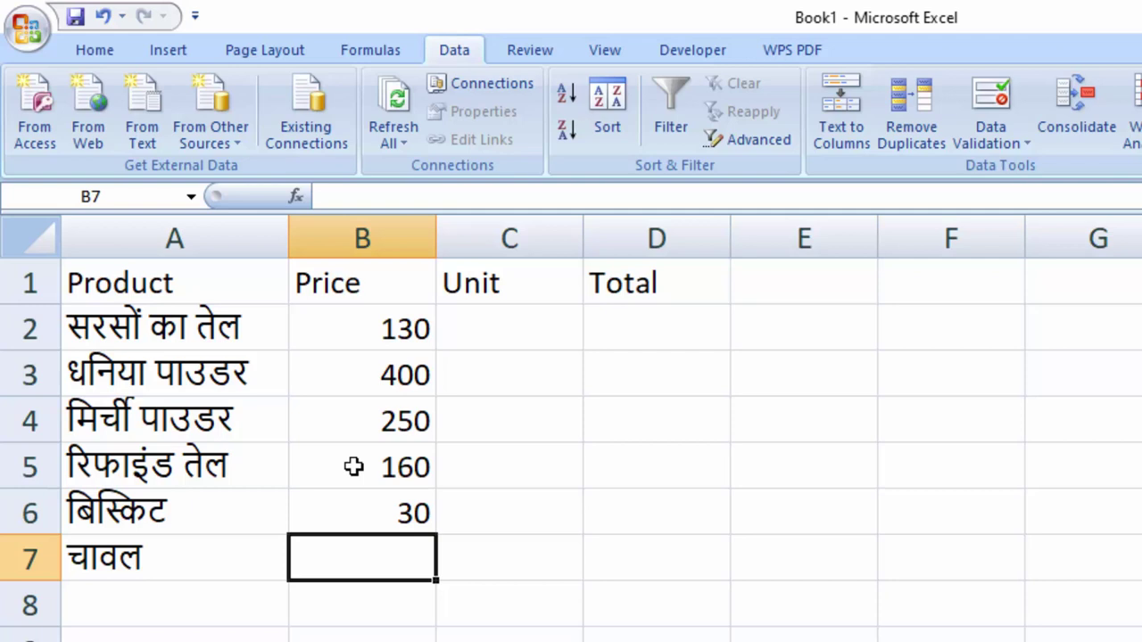
pyautogui.write('40')
pyautogui.press('Return')
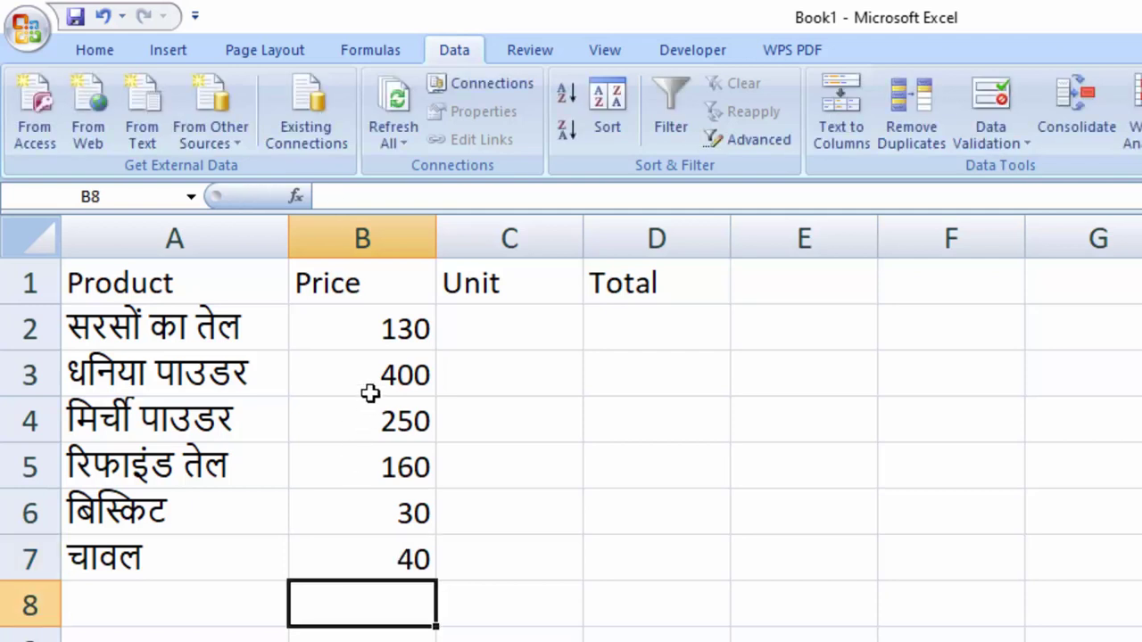
pyautogui.moveTo(380, 328); pyautogui.dragTo(387, 549)
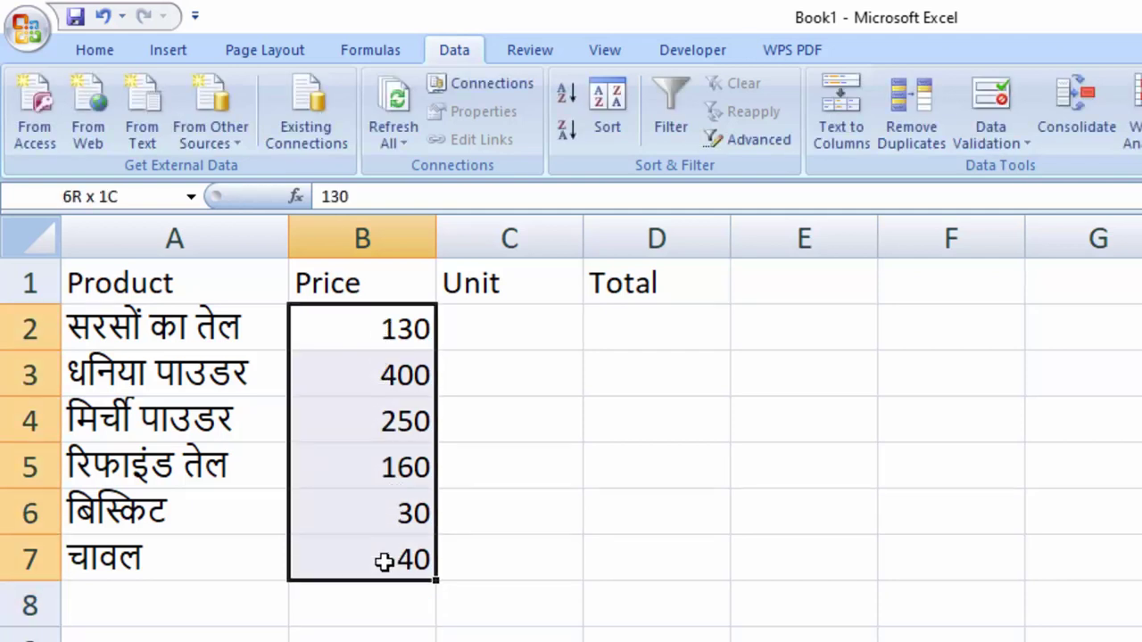
# Format B2:B7 as Currency, then as English (India) rupee Accounting, e.g. ₹ 130.00.
pyautogui.click(98, 49)
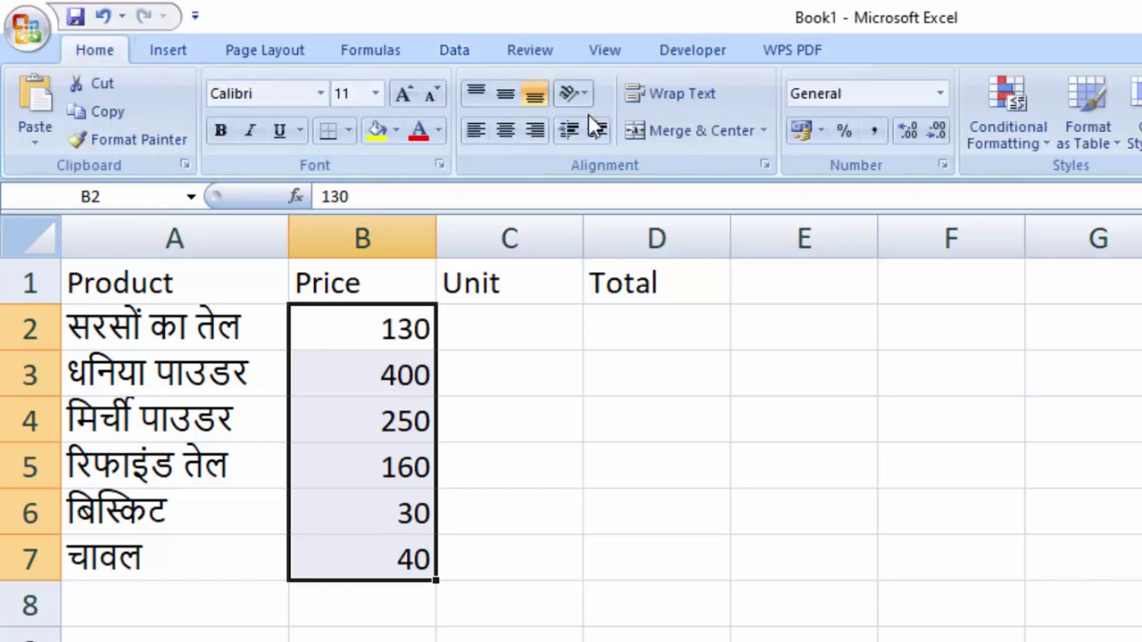
pyautogui.click(938, 91)
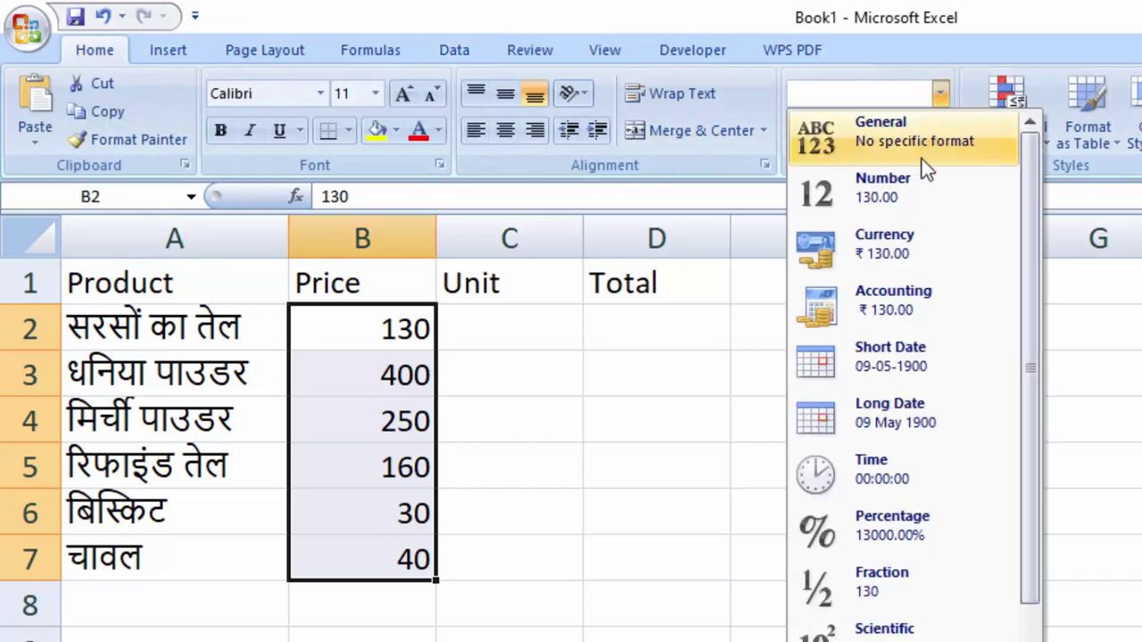
pyautogui.click(929, 250)
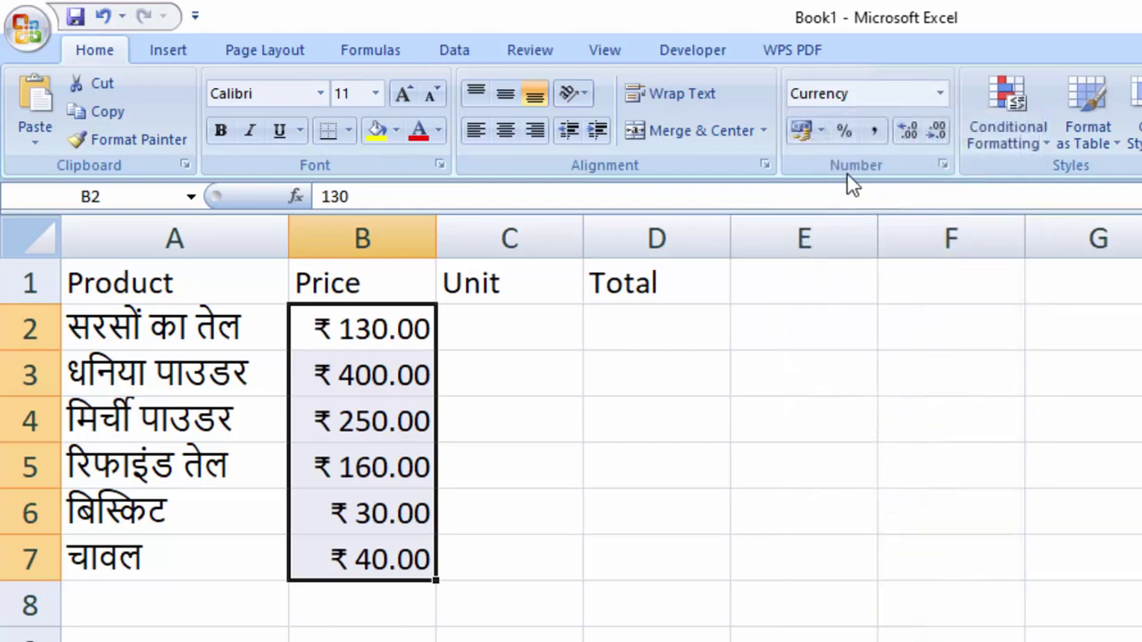
pyautogui.click(822, 132)
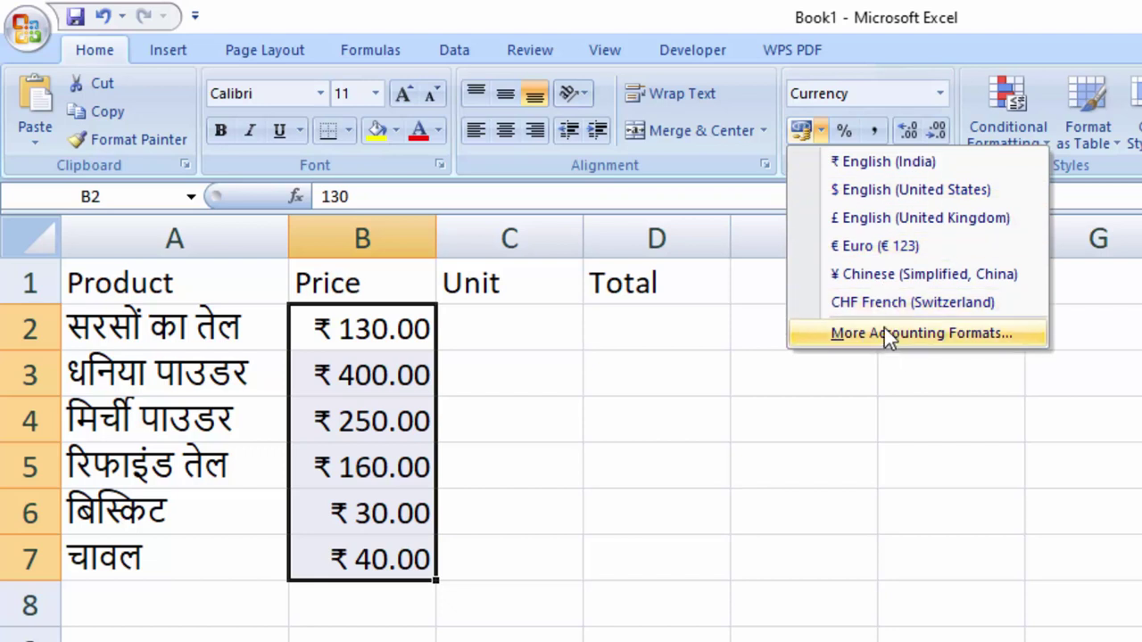
pyautogui.click(907, 165)
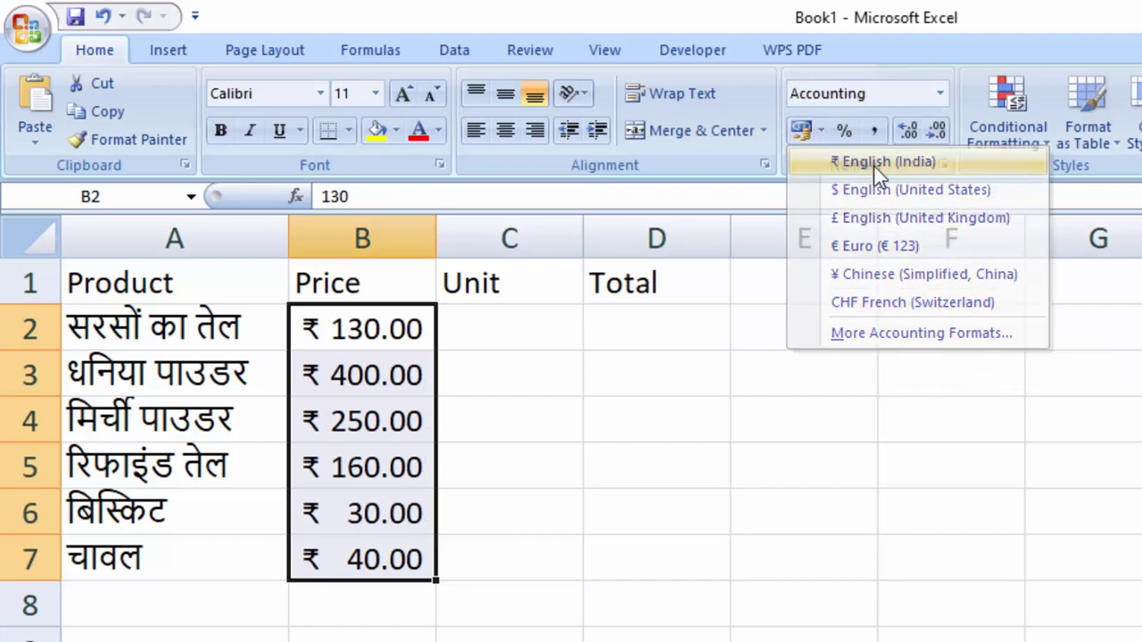
pyautogui.click(474, 427)
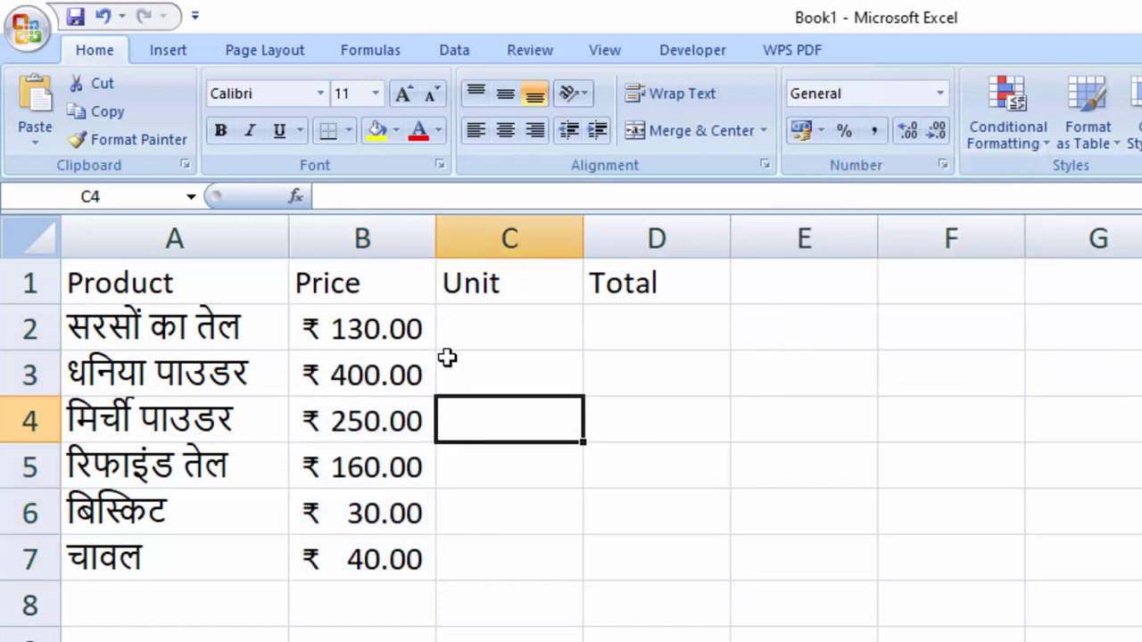
# Type units 5, 1, 2, 10, 5 and 50 into C2 through C7.
pyautogui.click(488, 323)
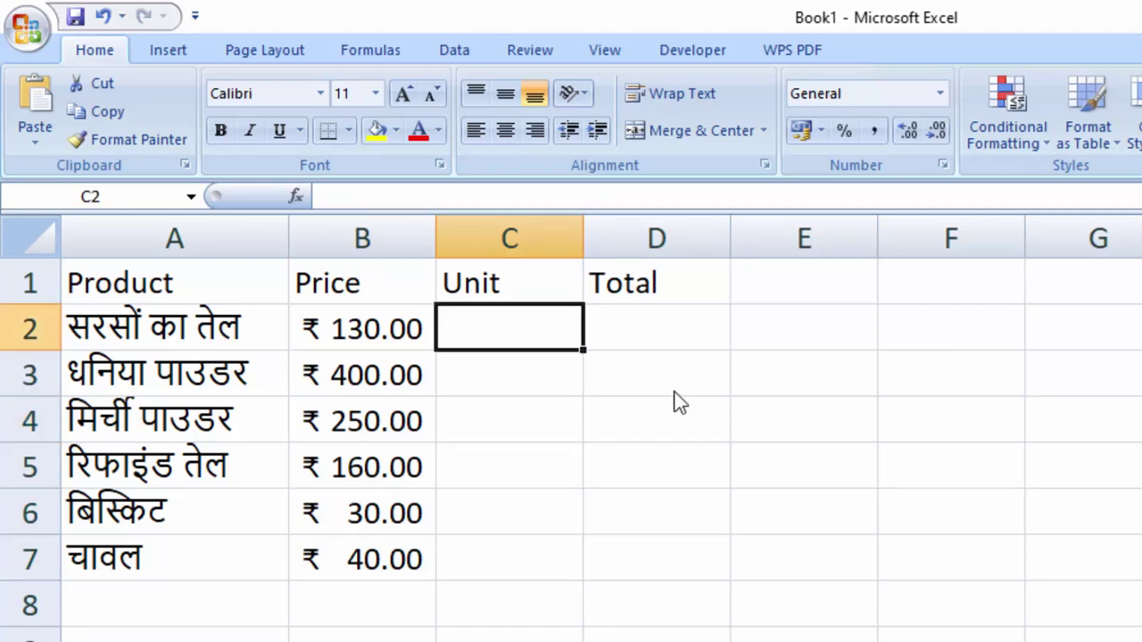
pyautogui.write('5')
pyautogui.press('Return')
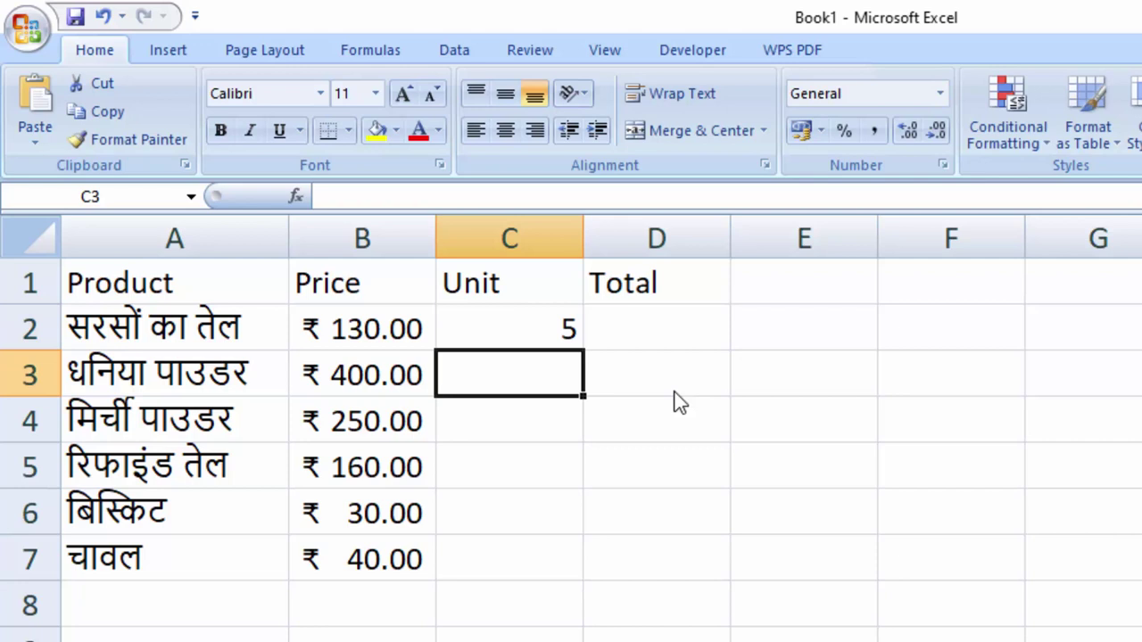
pyautogui.write('1')
pyautogui.press('Return')
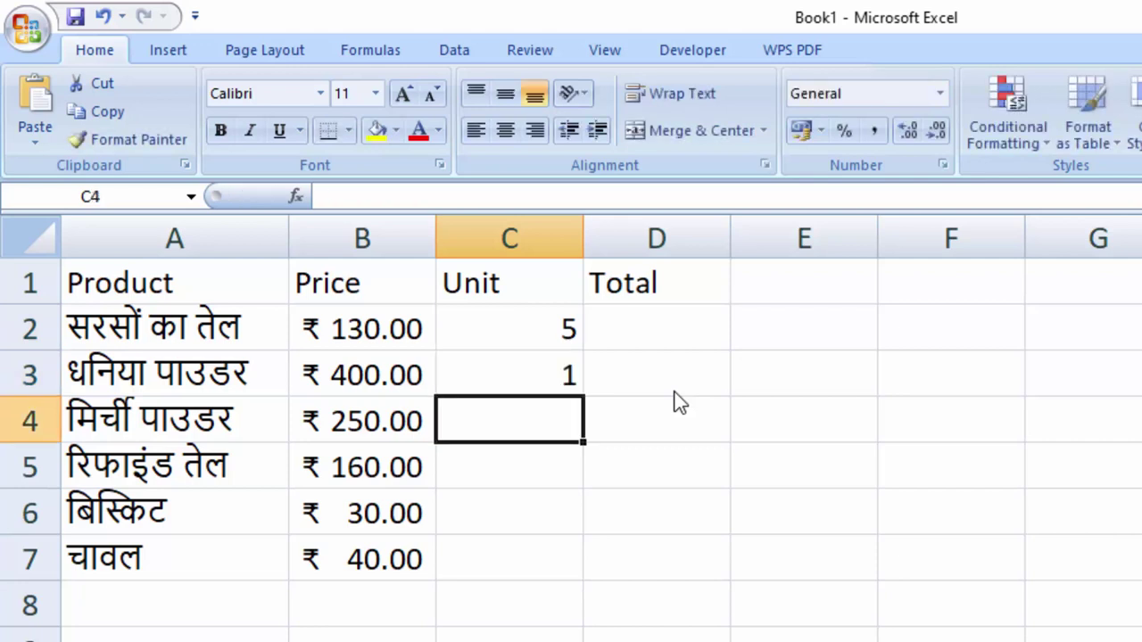
pyautogui.write('2')
pyautogui.press('Return')
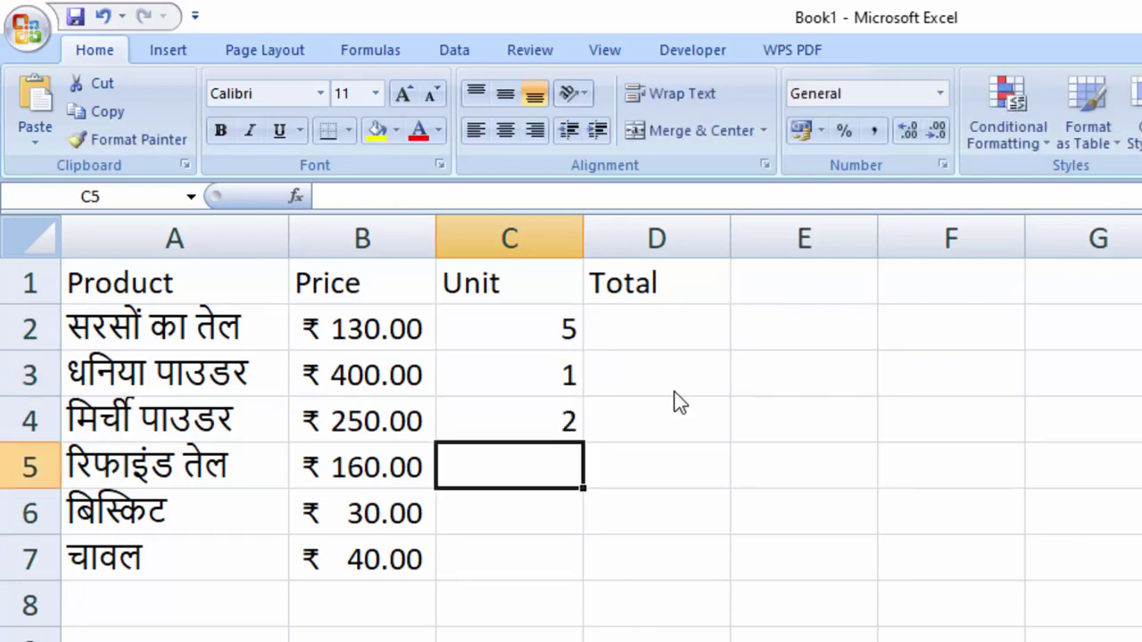
pyautogui.write('10')
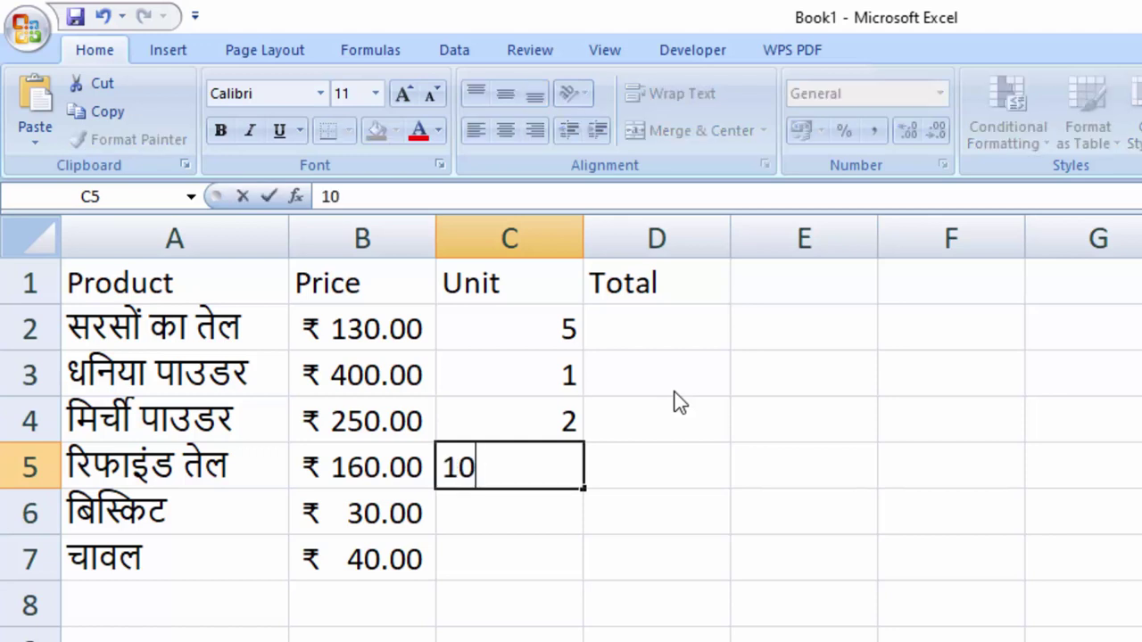
pyautogui.press('Return')
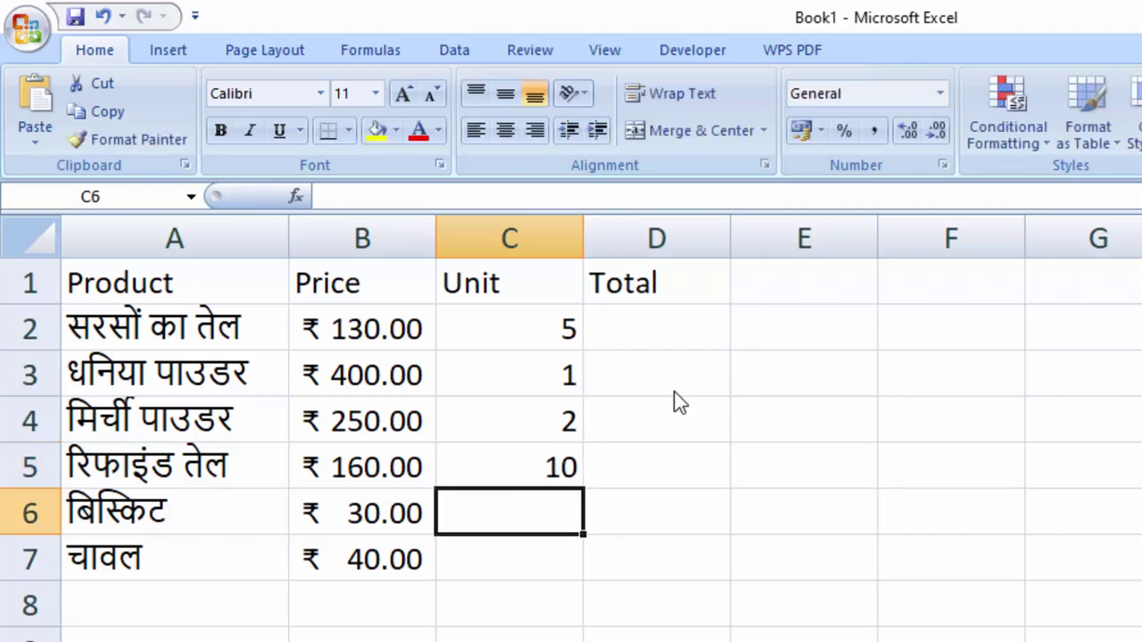
pyautogui.write('5')
pyautogui.press('Return')
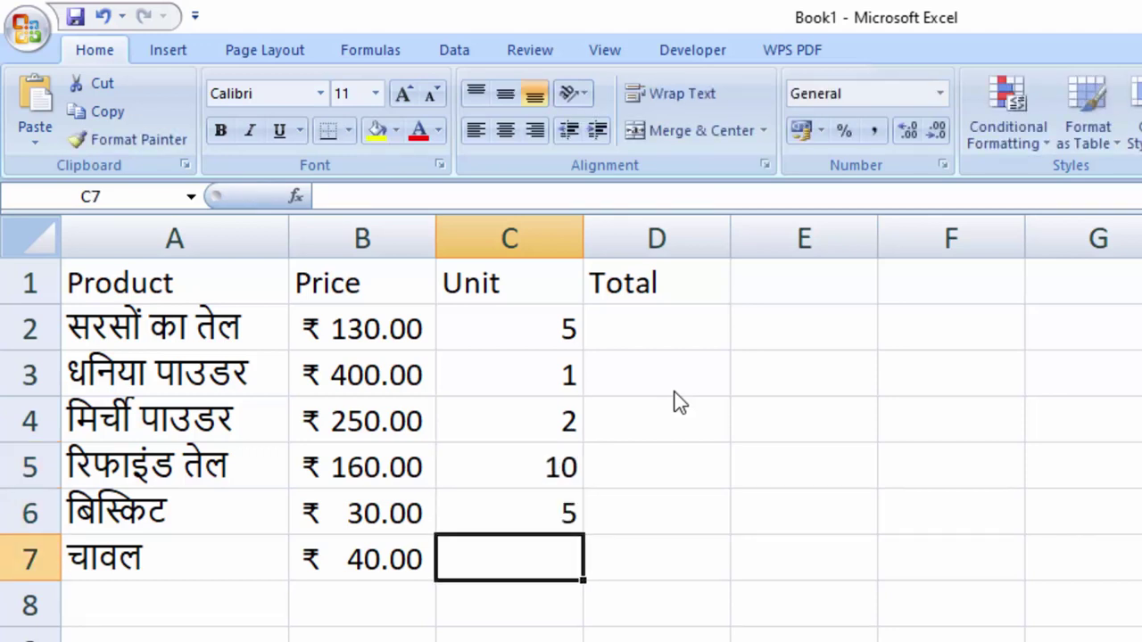
pyautogui.write('50')
pyautogui.press('Return')
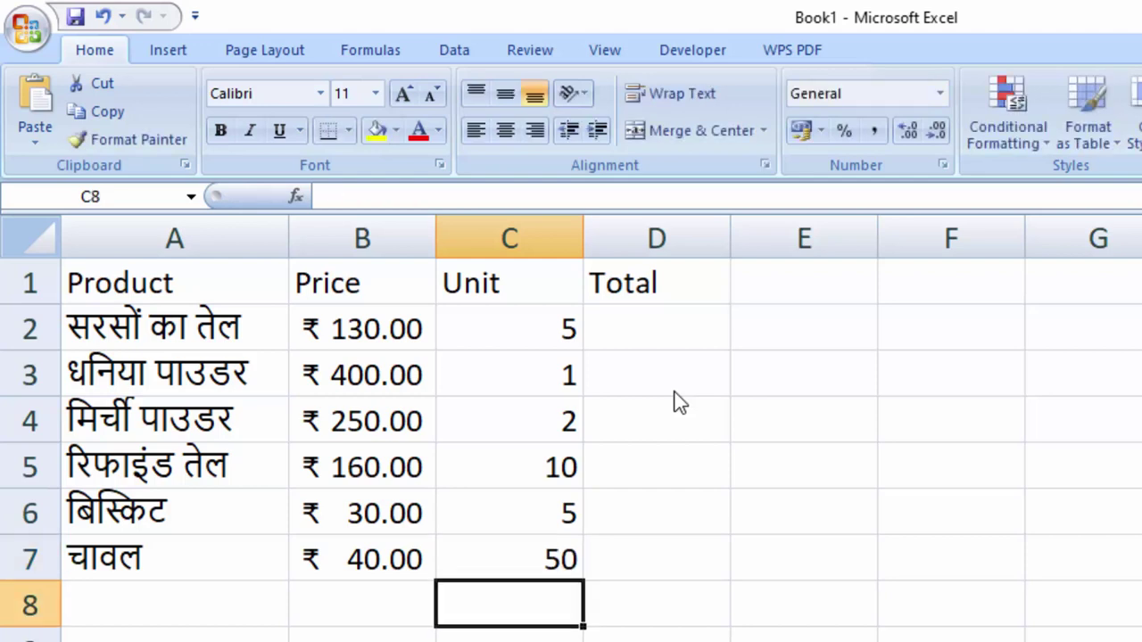
pyautogui.click(678, 325)
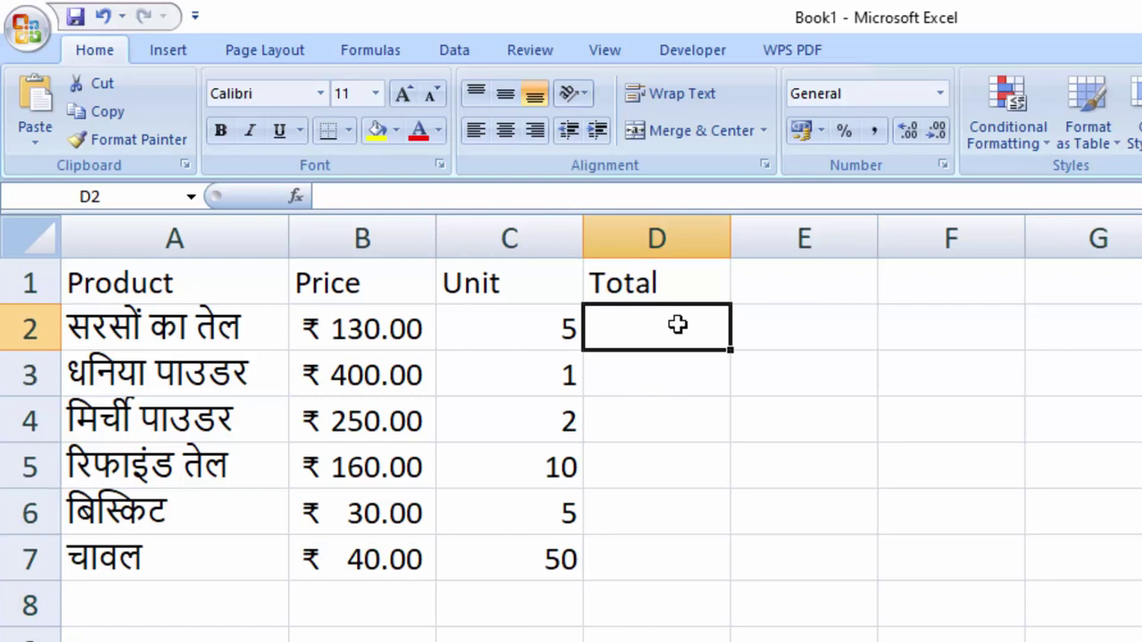
# Enter the formula =B2*C2 in D2 for the first total.
pyautogui.write('=')
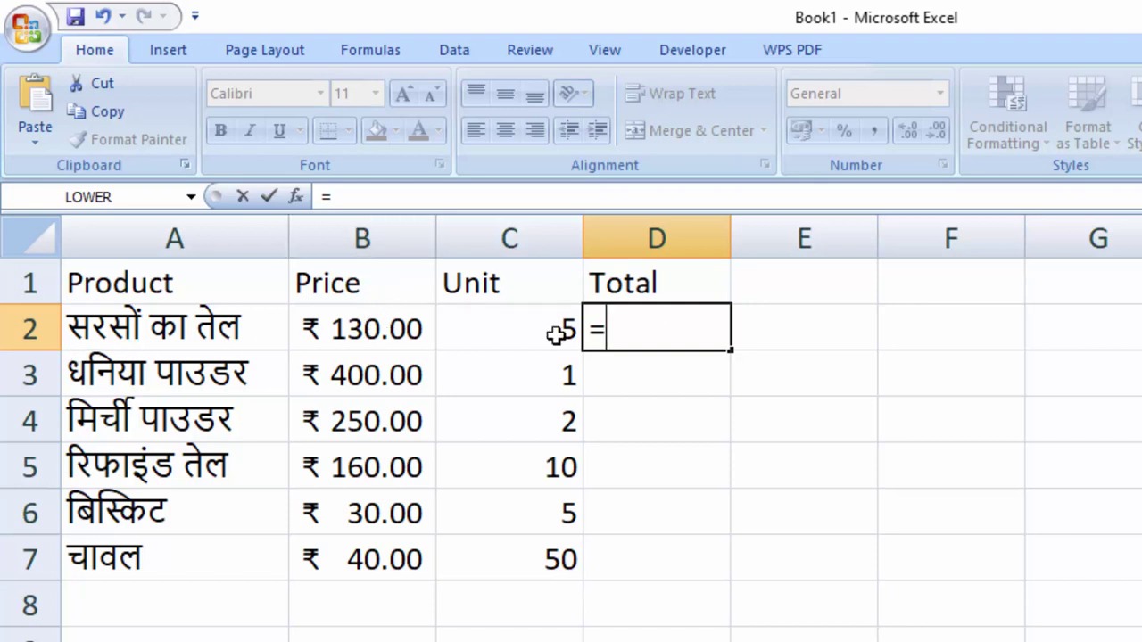
pyautogui.write('b22')
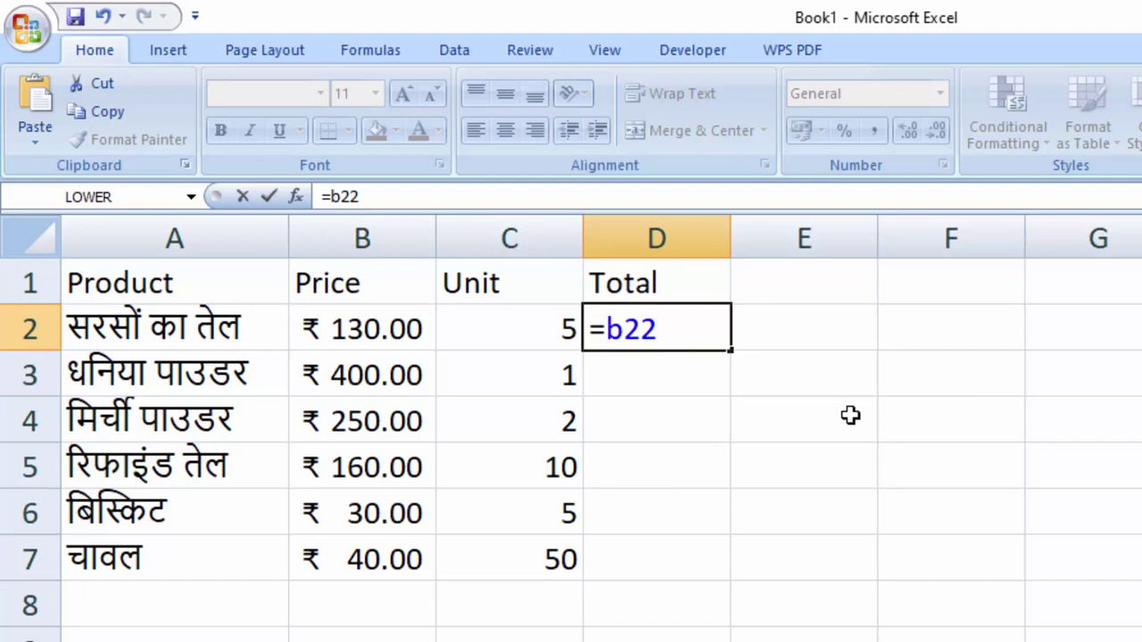
pyautogui.press('BackSpace')
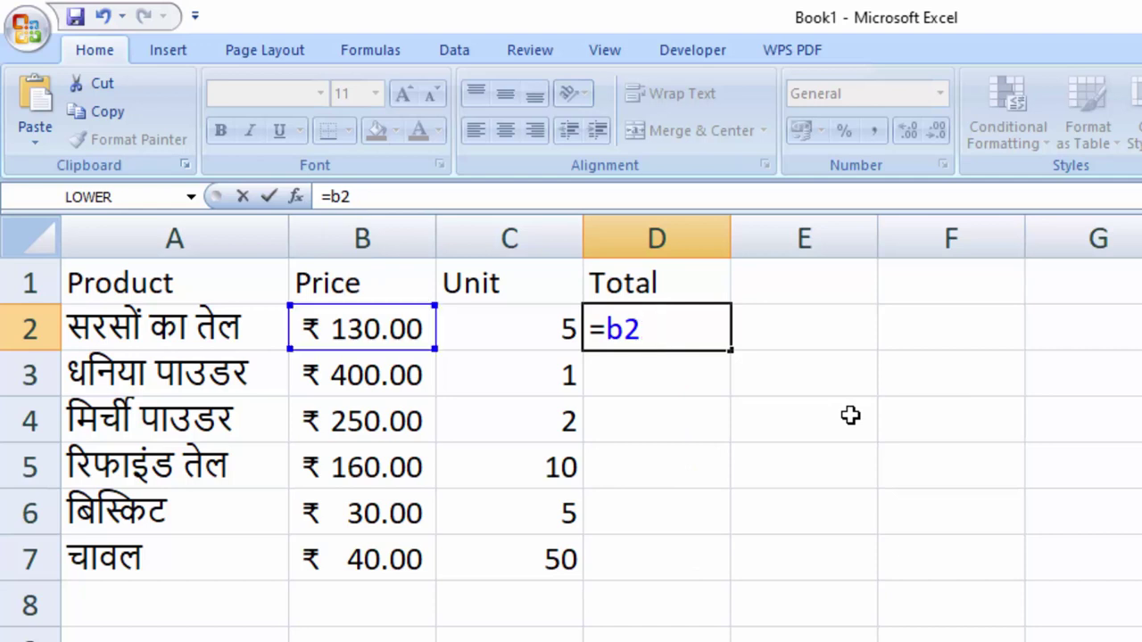
pyautogui.write('*')
pyautogui.click(544, 324)
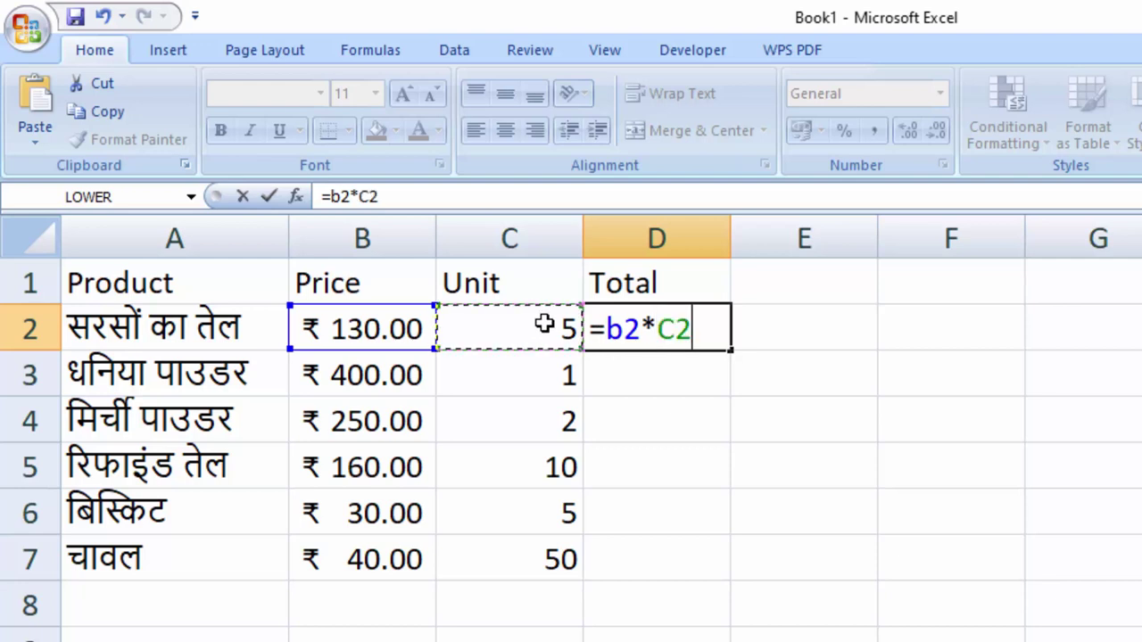
pyautogui.press('Return')
# Fill the Total formula down to D7 and autofit column D's width.
pyautogui.click(687, 330)
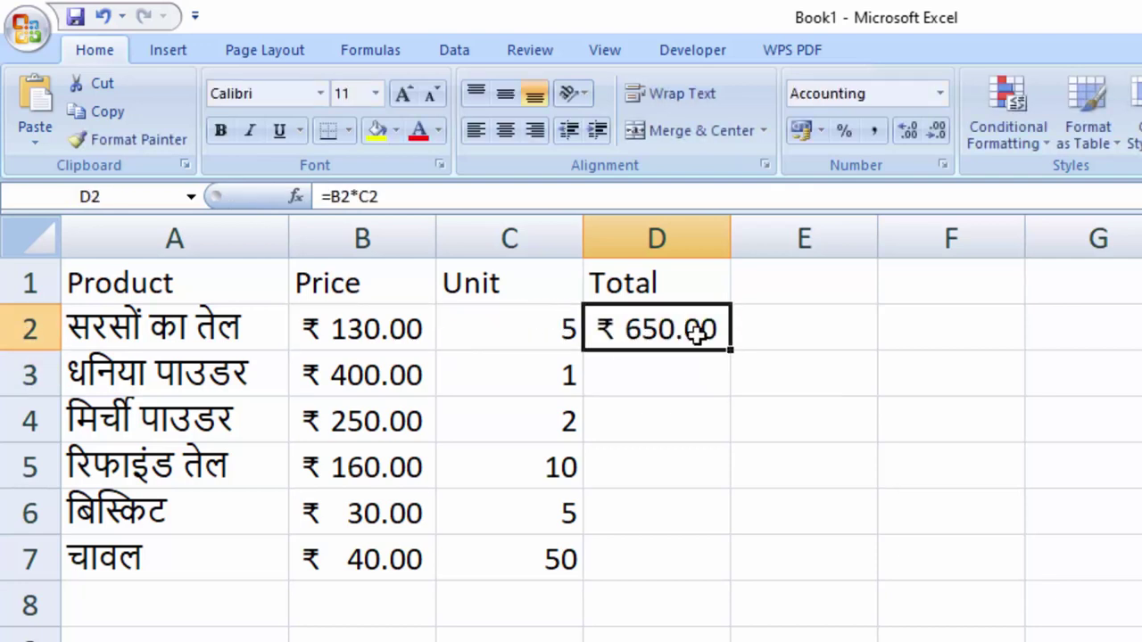
pyautogui.doubleClick(728, 349)
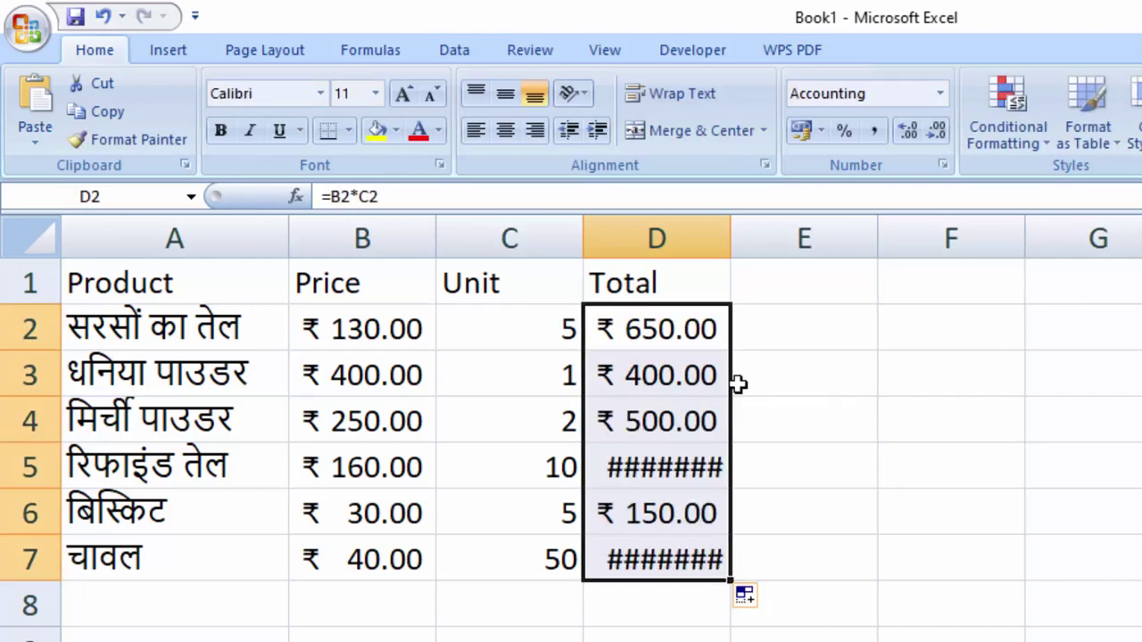
pyautogui.doubleClick(730, 257)
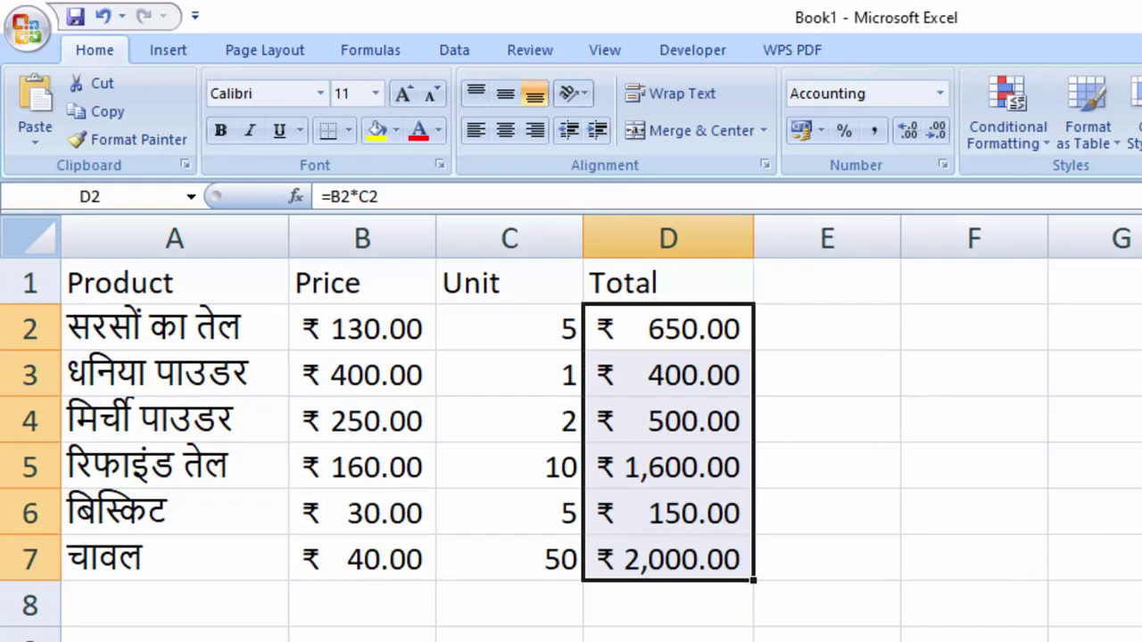